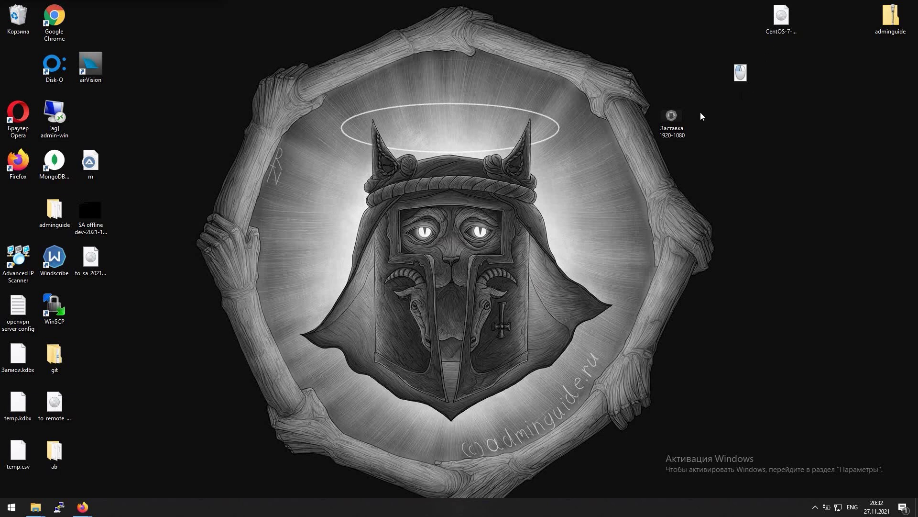
Move the Заставка 1920-1080 icon under adminguide and bring the Firefox ESXi window forward
{"action": "left_click_drag", "start_coordinate": [684, 111], "coordinate": [903, 63]}
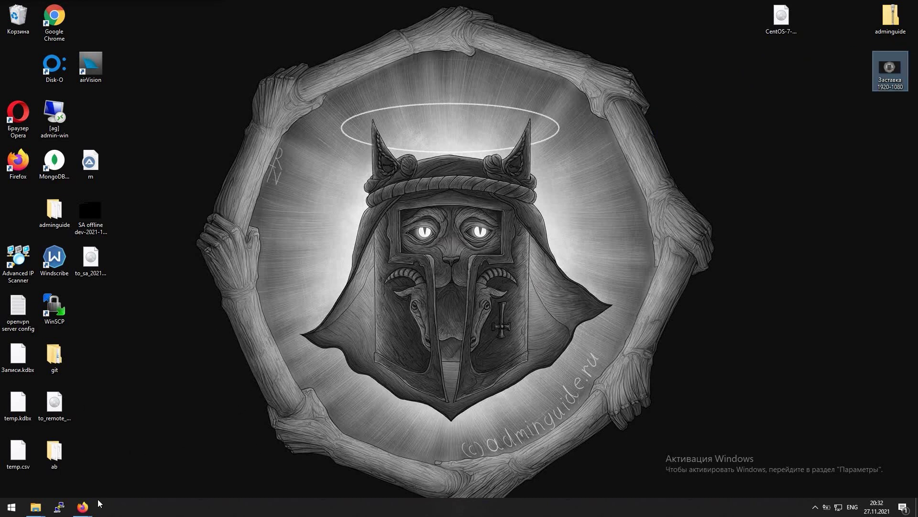
{"action": "mouse_move", "coordinate": [83, 505]}
{"action": "left_click", "coordinate": [122, 459]}
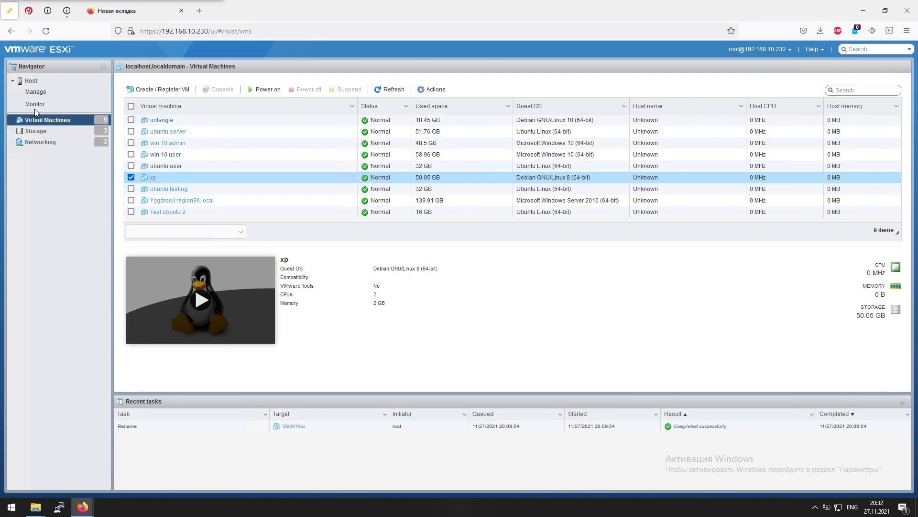
Open the Storage view and show details of the 1 hdd raid 420gb datastore
{"action": "left_click_drag", "start_coordinate": [34, 115], "coordinate": [42, 135]}
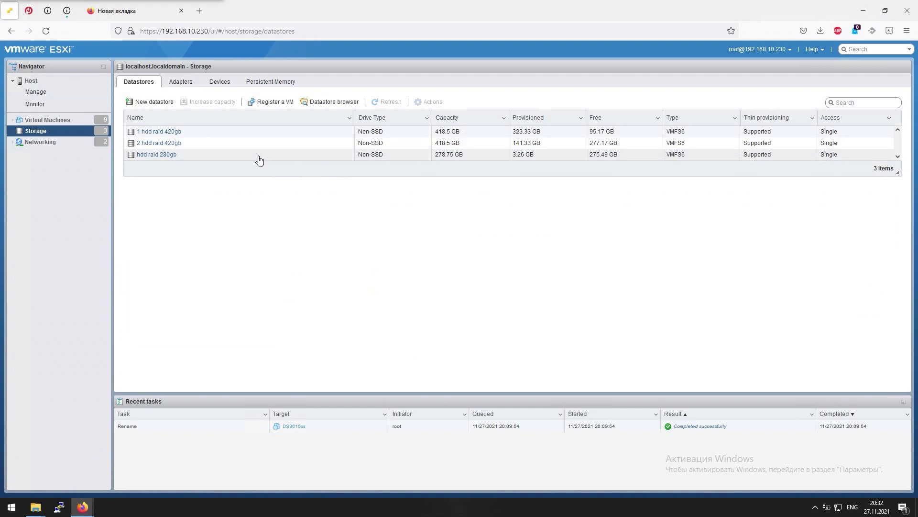
{"action": "left_click", "coordinate": [258, 135]}
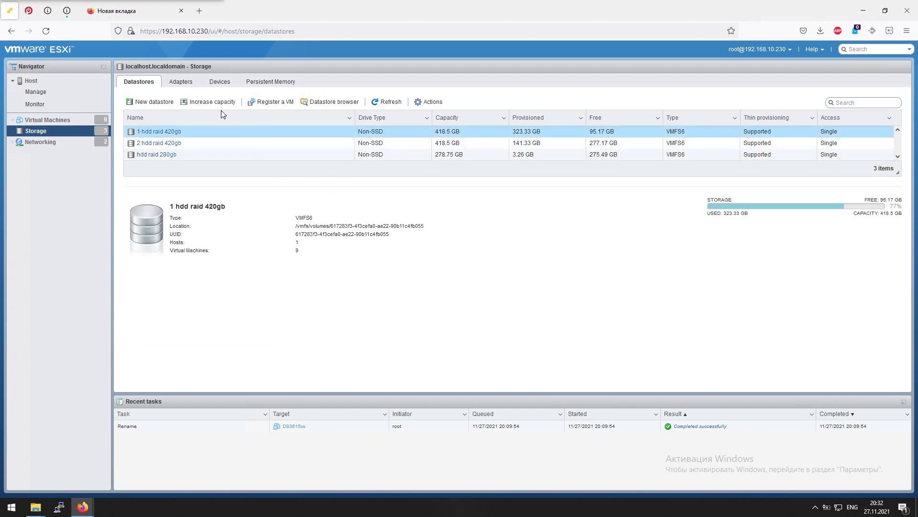
Browse the datastore's ISO folder, inspecting the Windows.iso and ubuntu 20.04.3 live server images
{"action": "left_click", "coordinate": [316, 103]}
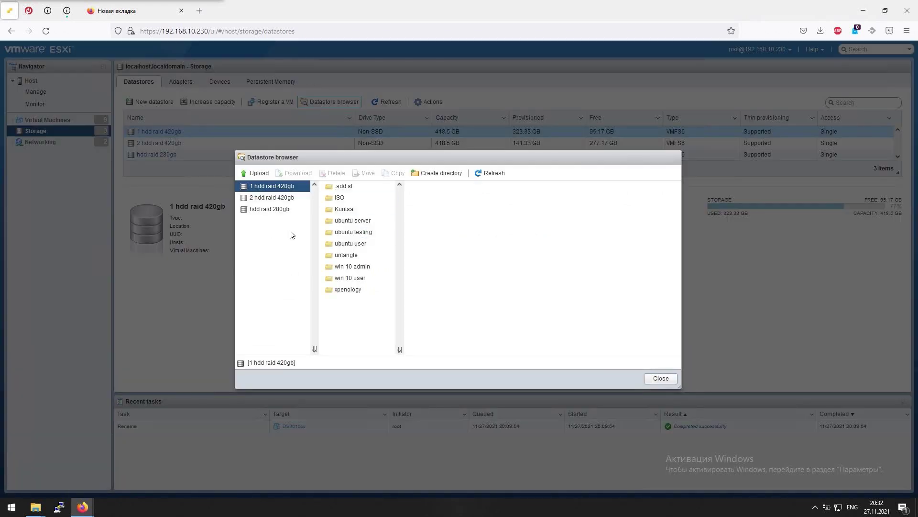
{"action": "left_click", "coordinate": [340, 197]}
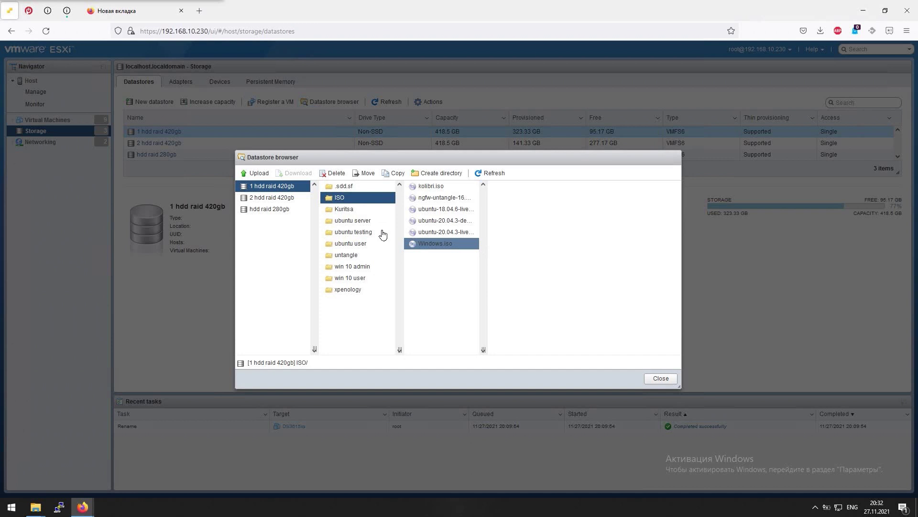
{"action": "left_click", "coordinate": [441, 286]}
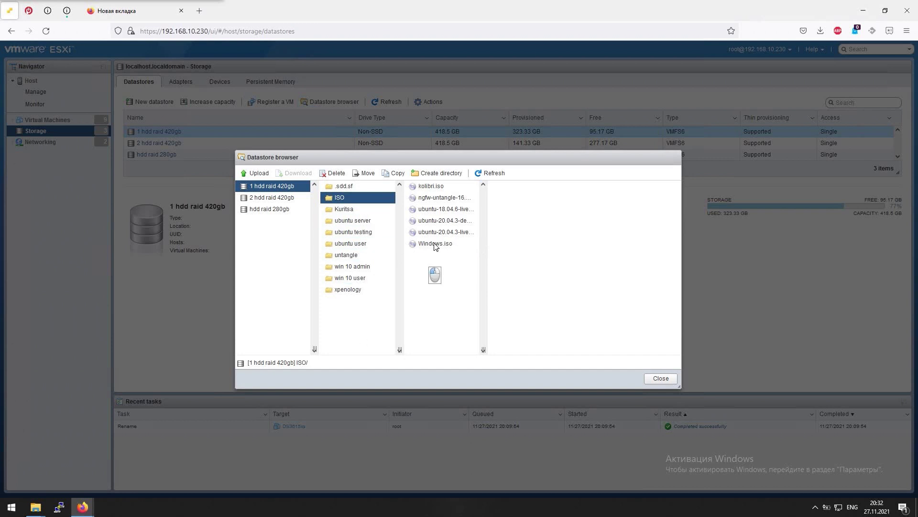
{"action": "left_click", "coordinate": [435, 245]}
{"action": "left_click", "coordinate": [447, 245]}
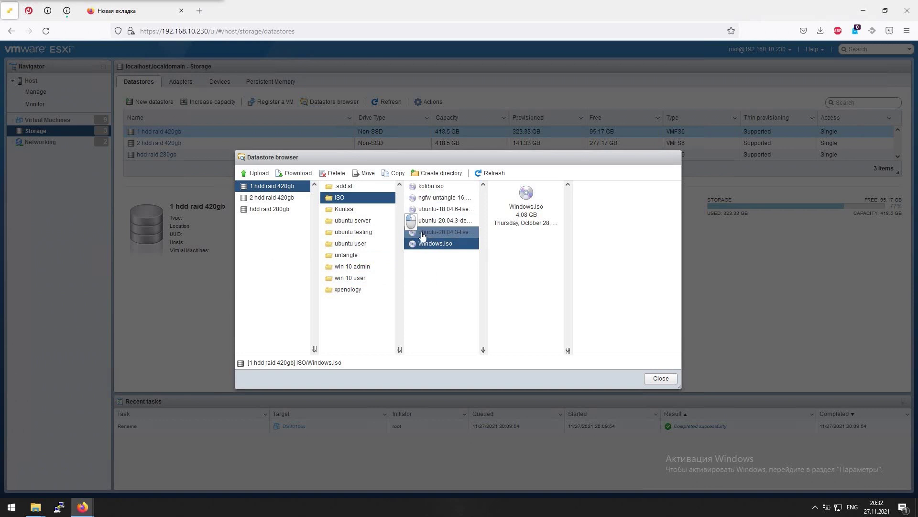
{"action": "left_click", "coordinate": [423, 234]}
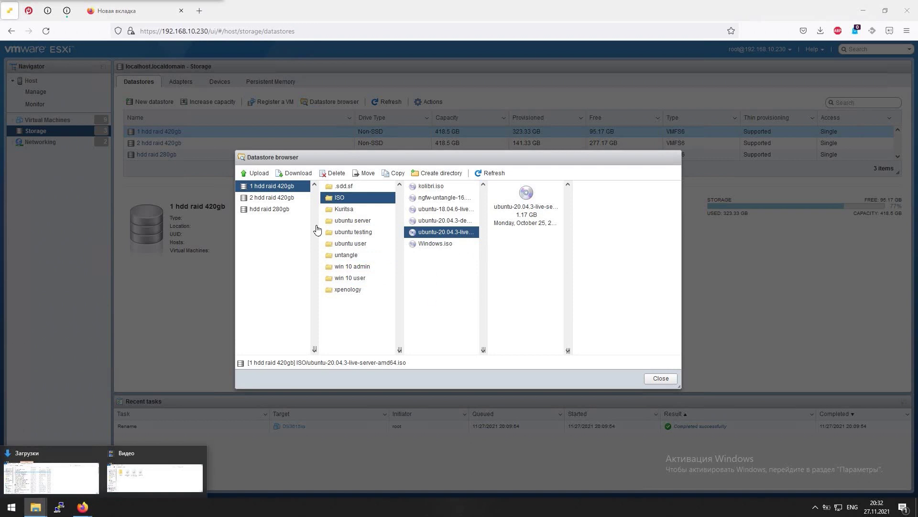
Upload ClearOS-DVD-x86_64 from the local Видео folder into the ISO folder
{"action": "left_click", "coordinate": [259, 174]}
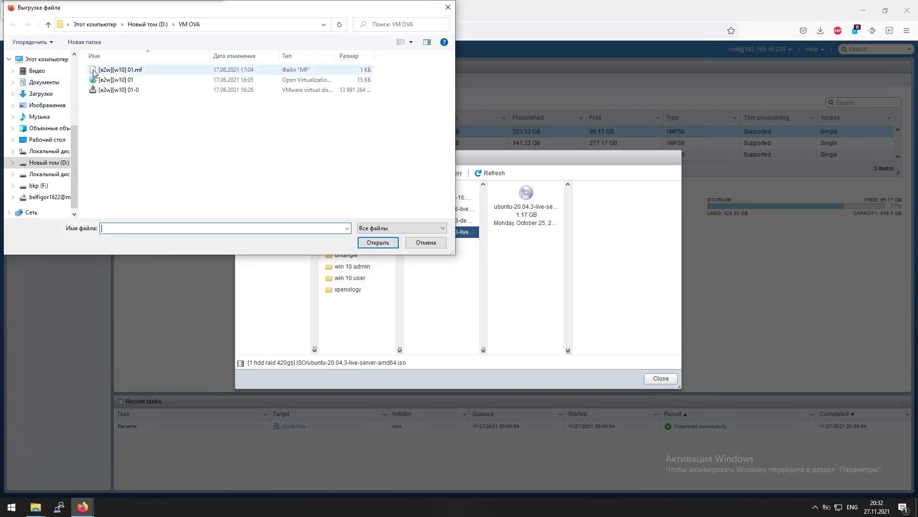
{"action": "left_click", "coordinate": [37, 71]}
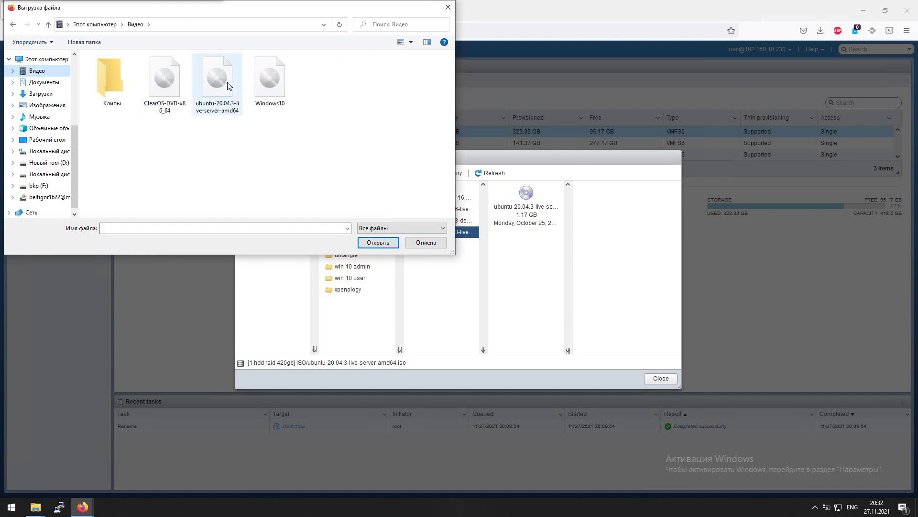
{"action": "left_click", "coordinate": [158, 82]}
{"action": "left_click", "coordinate": [377, 242]}
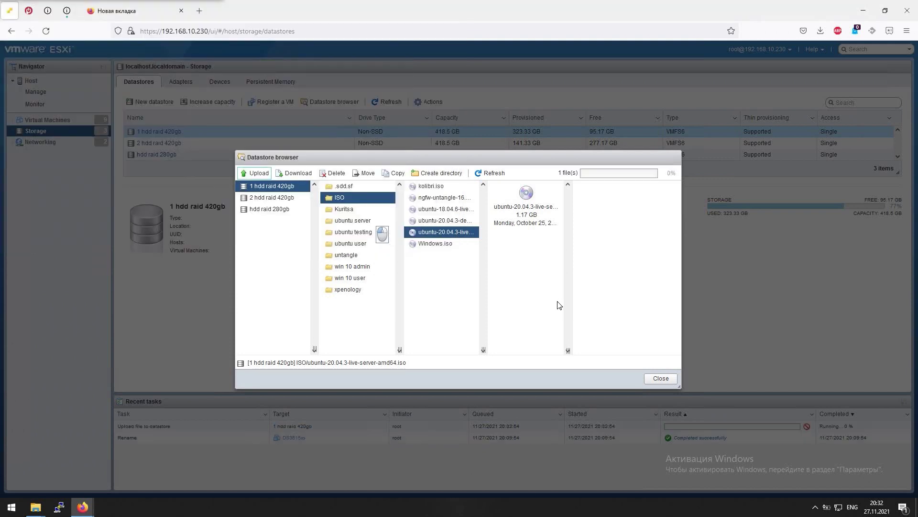
In a new tab, search Yandex for 'untagle' and open the Untangle homepage
{"action": "left_click", "coordinate": [131, 14]}
{"action": "left_click", "coordinate": [189, 31]}
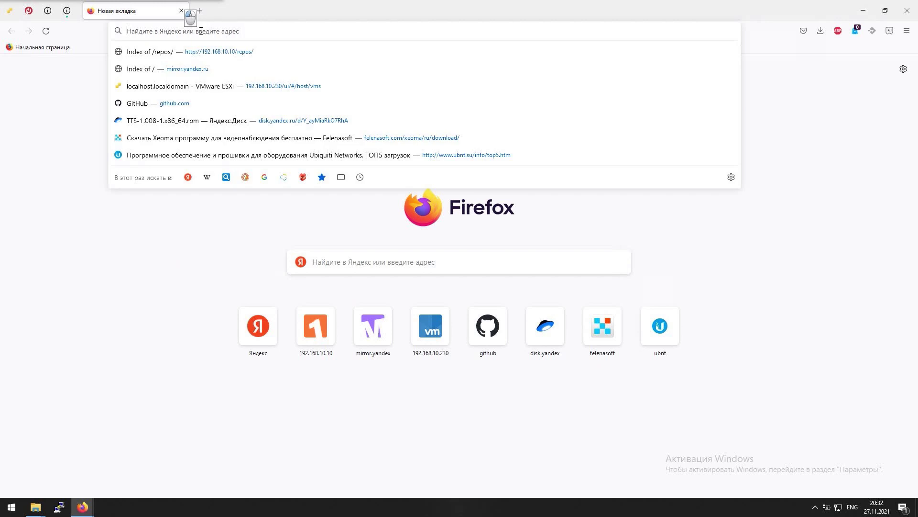
{"action": "type", "text": "untagle"}
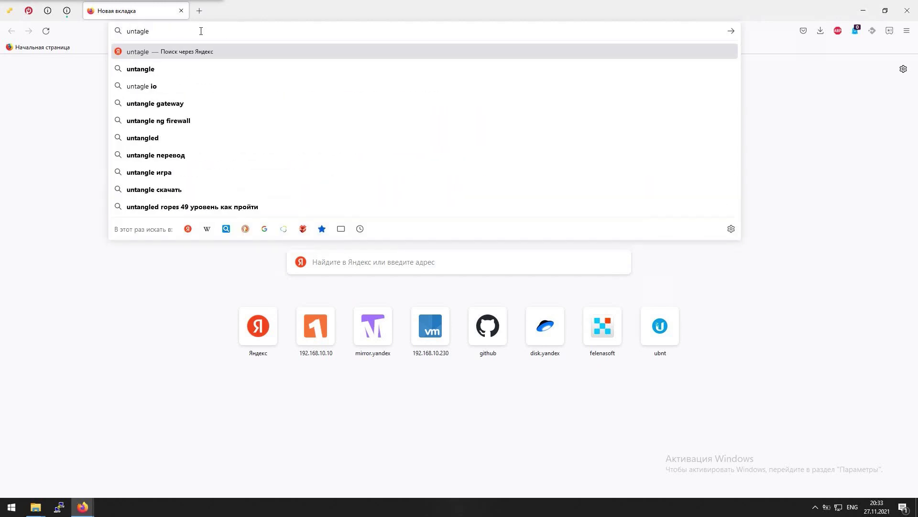
{"action": "key", "text": "Return"}
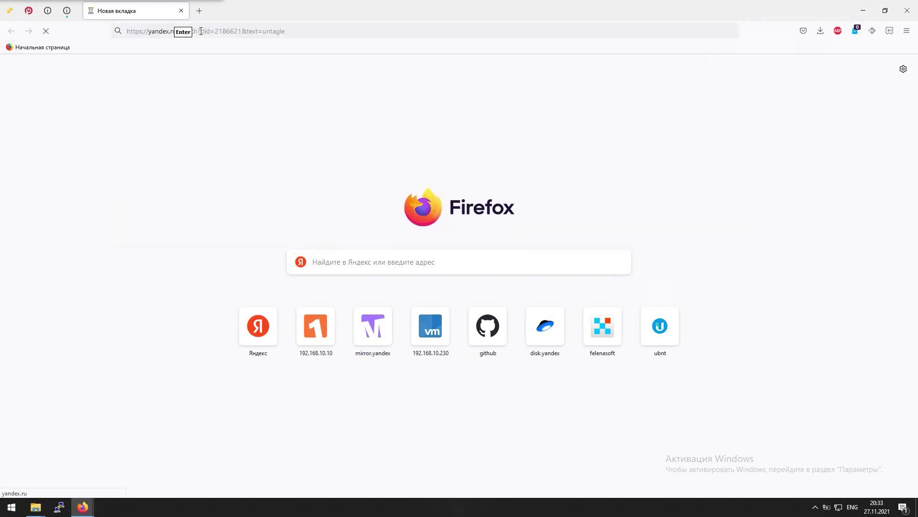
{"action": "left_click", "coordinate": [67, 136]}
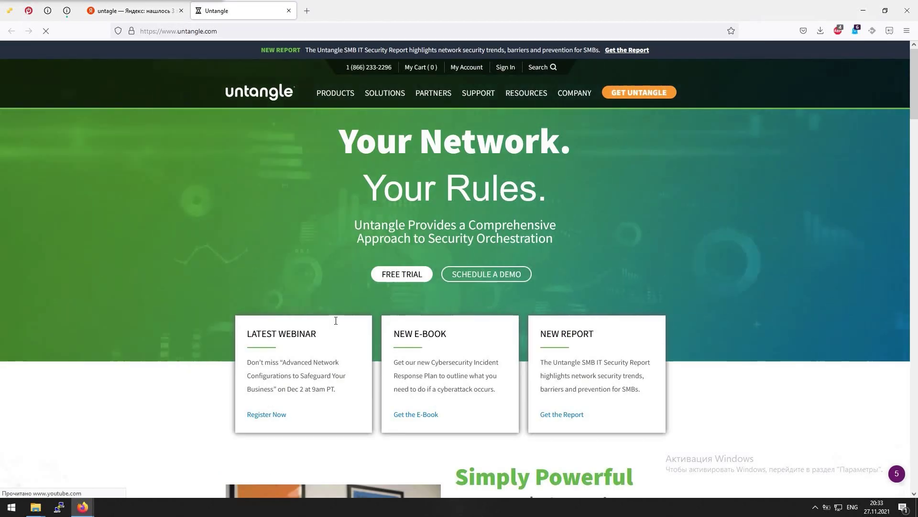
Go to the Untangle buy page and select NG Firewall Software and Virtual Appliances
{"action": "scroll", "coordinate": [426, 279], "scroll_direction": "down", "scroll_amount": 10}
{"action": "scroll", "coordinate": [532, 285], "scroll_direction": "up", "scroll_amount": 10}
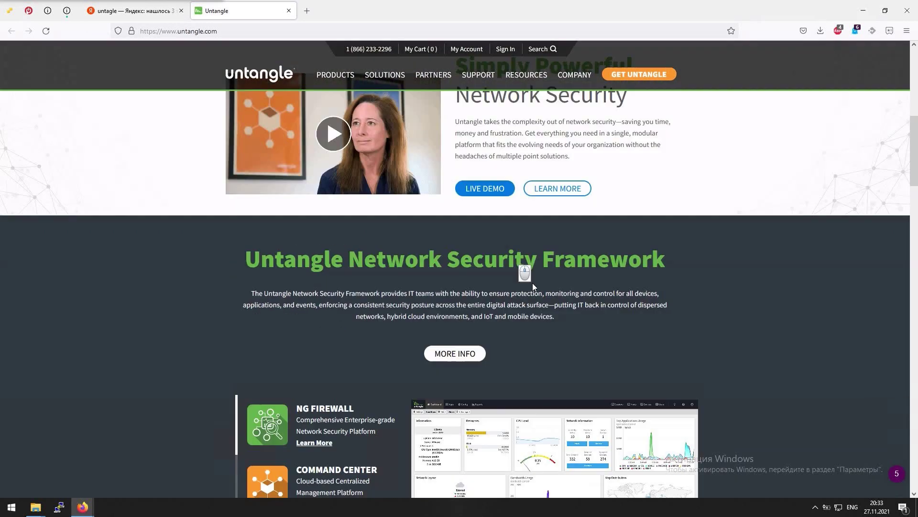
{"action": "scroll", "coordinate": [532, 285], "scroll_direction": "down", "scroll_amount": 4}
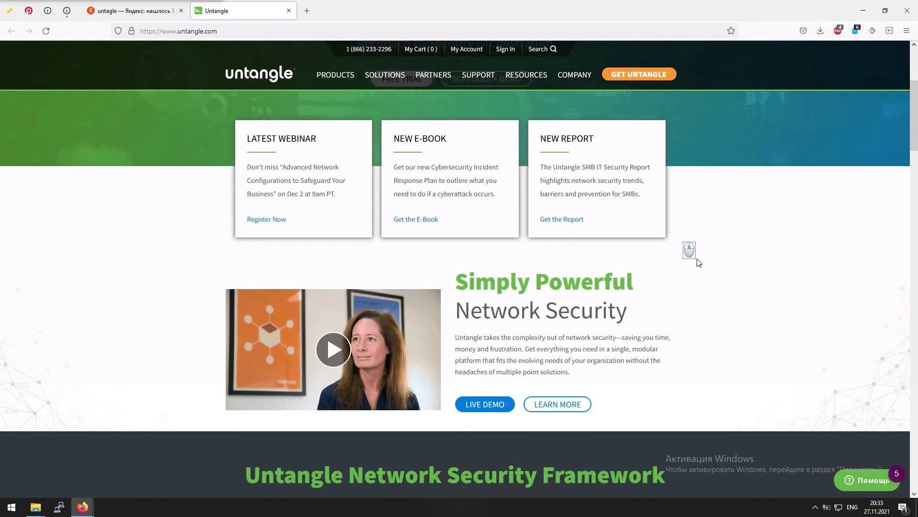
{"action": "scroll", "coordinate": [688, 250], "scroll_direction": "up", "scroll_amount": 3}
{"action": "left_click", "coordinate": [645, 90]}
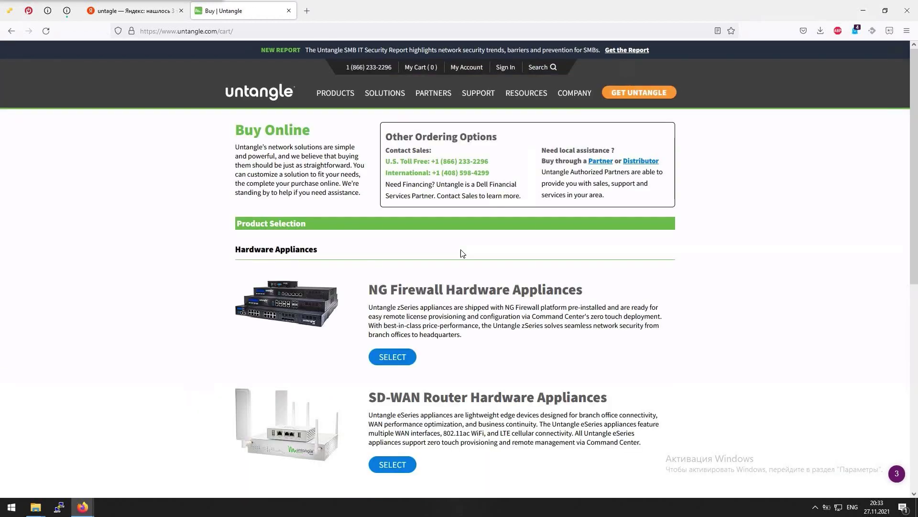
{"action": "scroll", "coordinate": [477, 232], "scroll_direction": "down", "scroll_amount": 7}
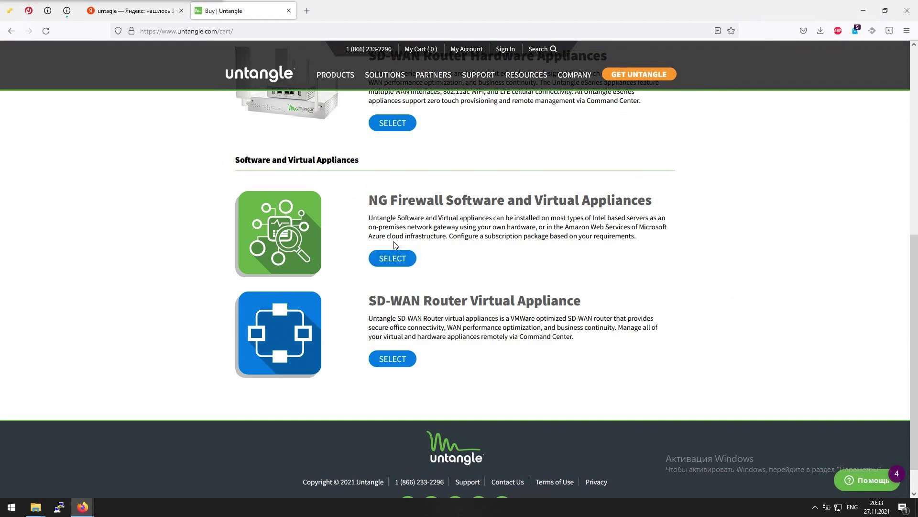
{"action": "left_click", "coordinate": [384, 266]}
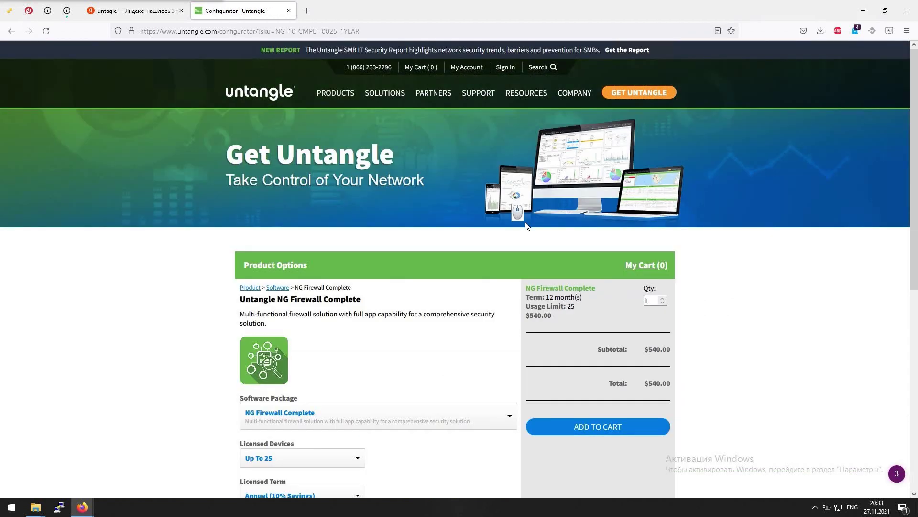
Open the NG Firewall Free Trial page from the Products menu
{"action": "middle_click", "coordinate": [518, 212]}
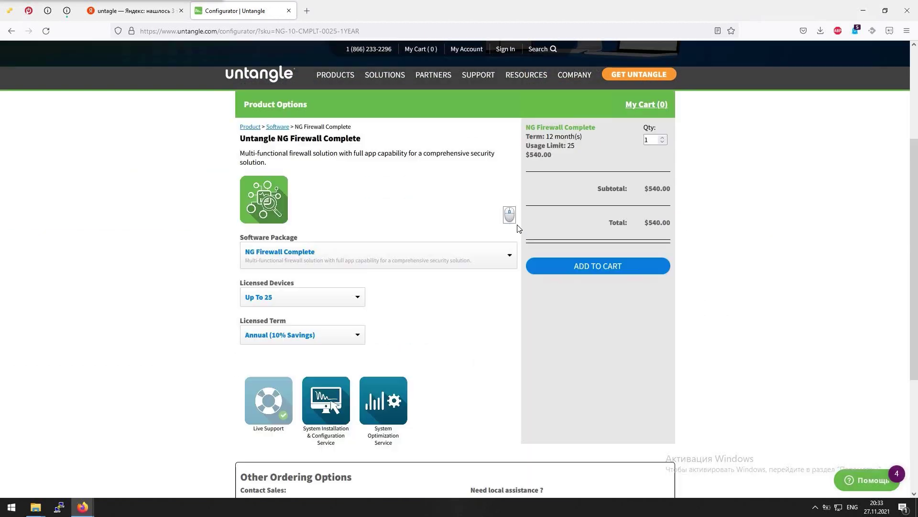
{"action": "middle_click", "coordinate": [480, 143]}
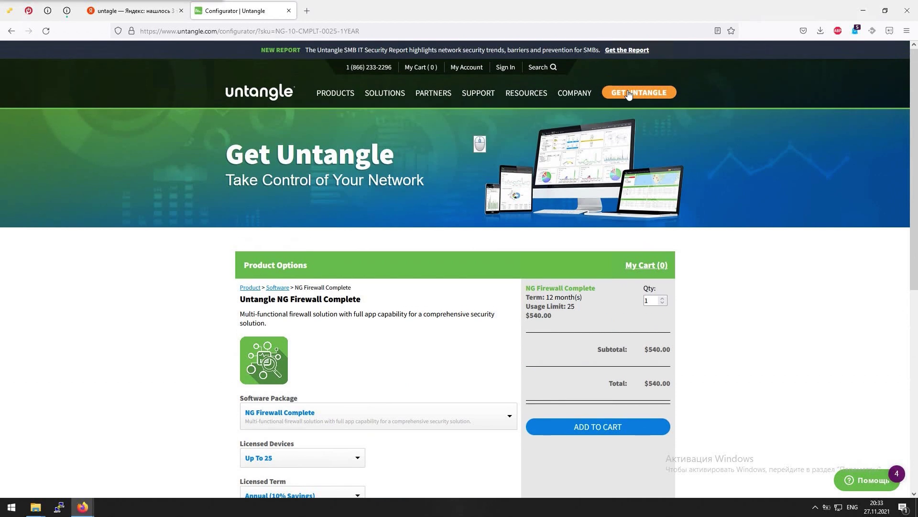
{"action": "mouse_move", "coordinate": [517, 95]}
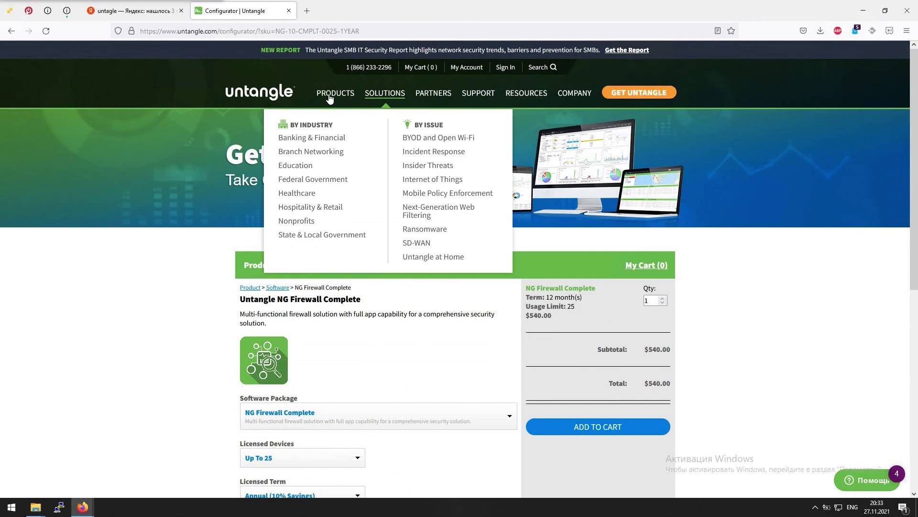
{"action": "mouse_move", "coordinate": [329, 98]}
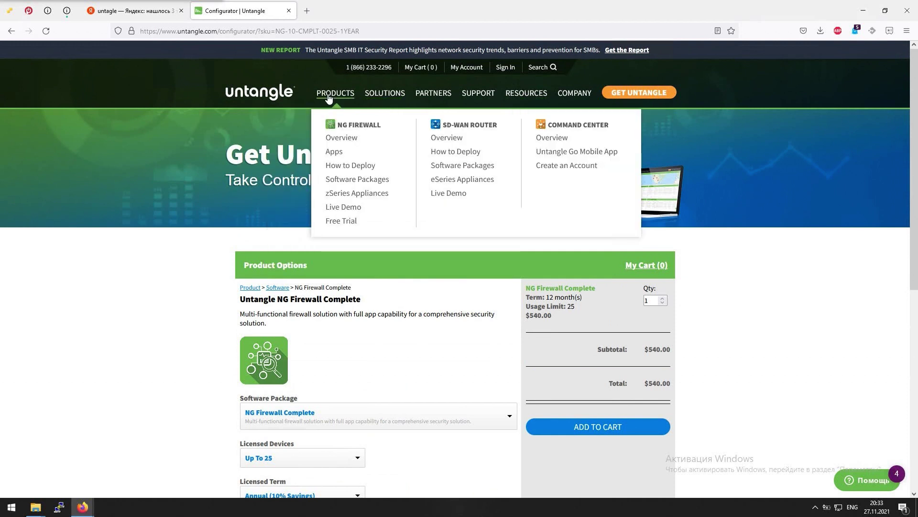
{"action": "left_click", "coordinate": [340, 222]}
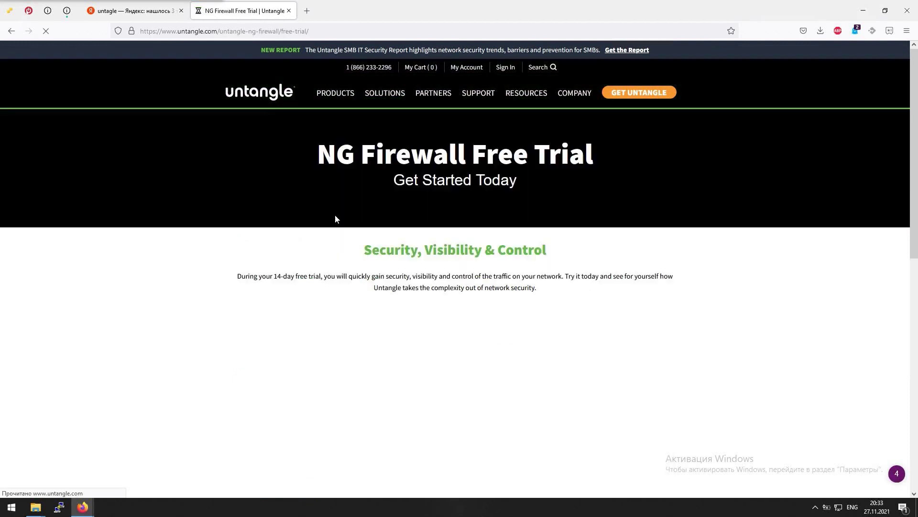
Fill in the trial form's email, password, name, phone and company fields
{"action": "scroll", "coordinate": [308, 320], "scroll_direction": "down", "scroll_amount": 3}
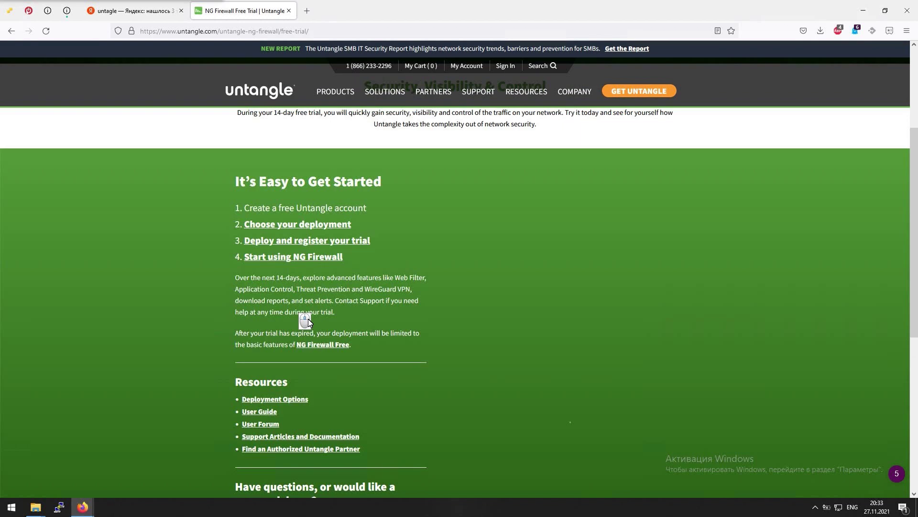
{"action": "left_click", "coordinate": [556, 198]}
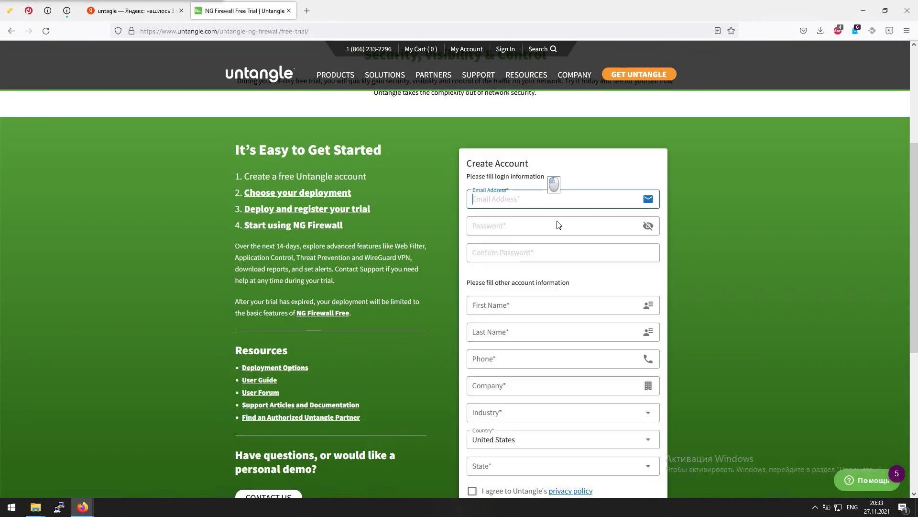
{"action": "left_click", "coordinate": [545, 226]}
{"action": "left_click", "coordinate": [548, 253]}
{"action": "scroll", "coordinate": [547, 268], "scroll_direction": "down", "scroll_amount": 2}
{"action": "left_click", "coordinate": [556, 210]}
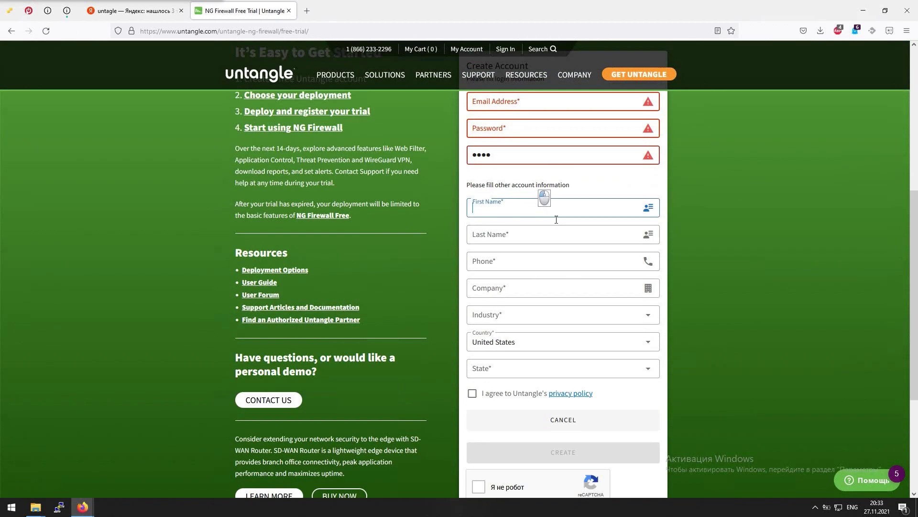
{"action": "left_click", "coordinate": [549, 237]}
{"action": "left_click", "coordinate": [548, 263]}
{"action": "left_click", "coordinate": [548, 288]}
{"action": "left_click", "coordinate": [544, 321]}
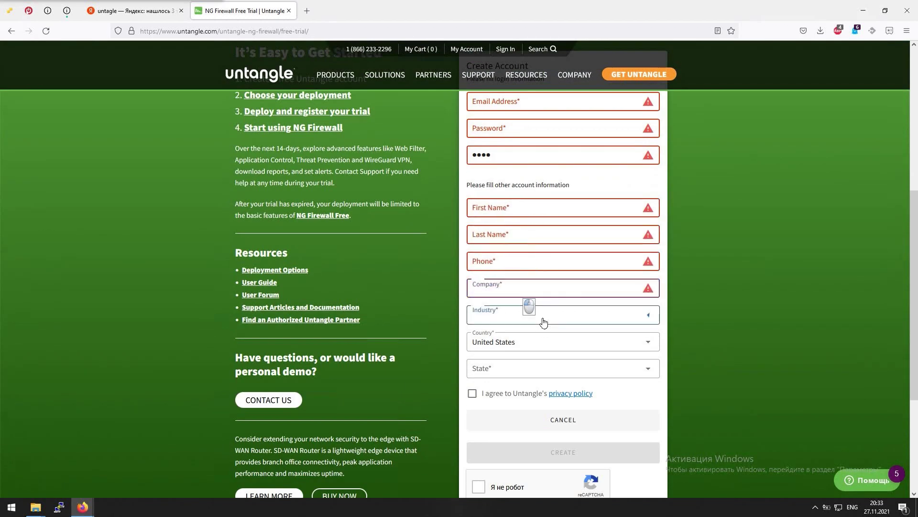
Set Industry to Telecommunications & Internet, accept the privacy policy, and tick the reCAPTCHA box
{"action": "scroll", "coordinate": [563, 177], "scroll_direction": "up", "scroll_amount": 3}
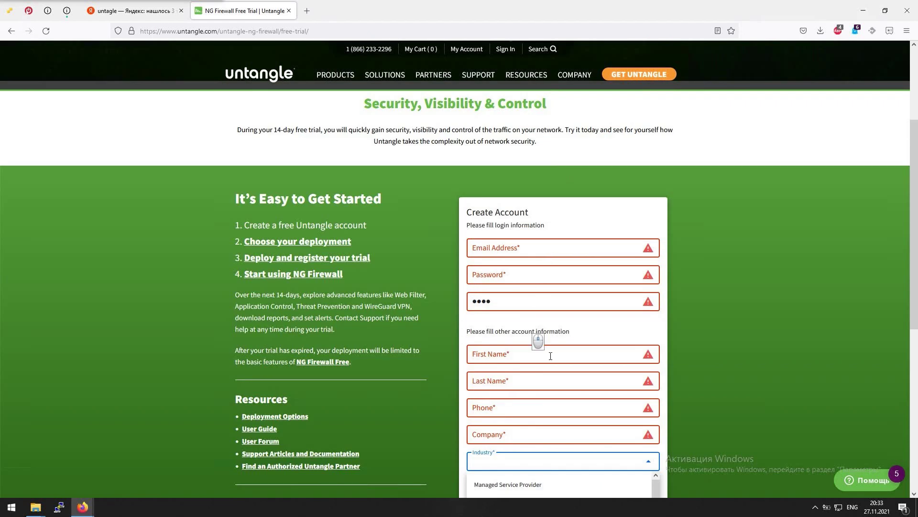
{"action": "scroll", "coordinate": [539, 349], "scroll_direction": "down", "scroll_amount": 2}
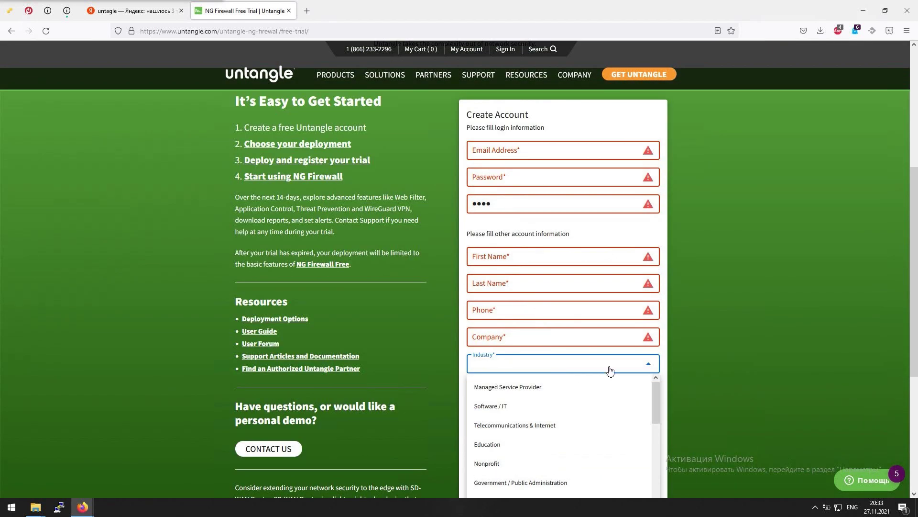
{"action": "scroll", "coordinate": [719, 357], "scroll_direction": "down", "scroll_amount": 3}
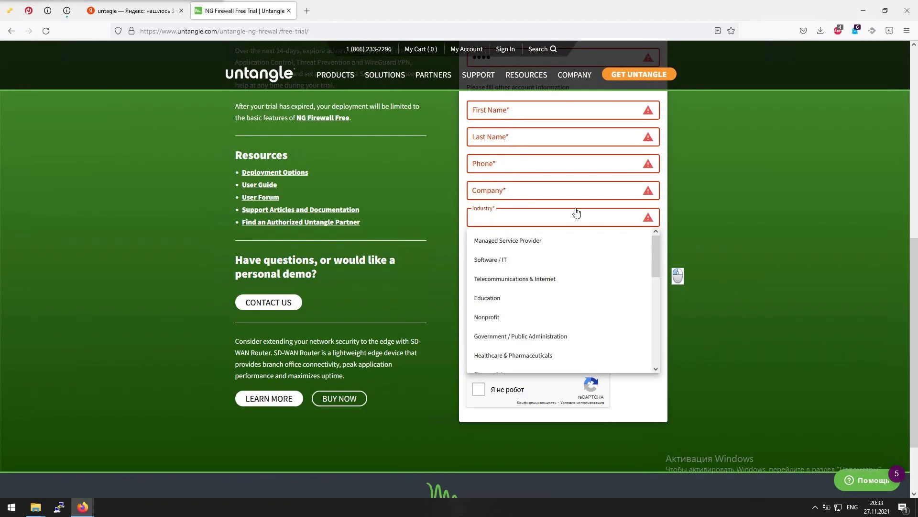
{"action": "left_click", "coordinate": [529, 279]}
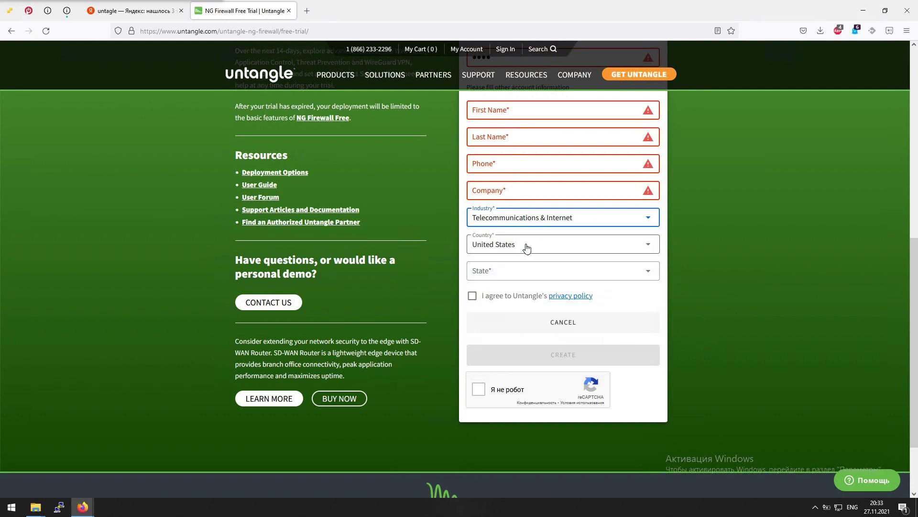
{"action": "left_click", "coordinate": [472, 295]}
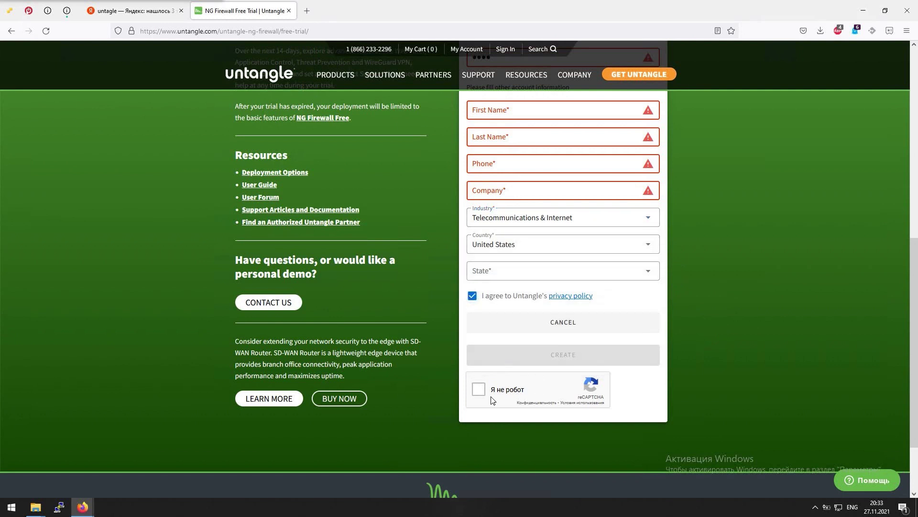
{"action": "left_click", "coordinate": [478, 389]}
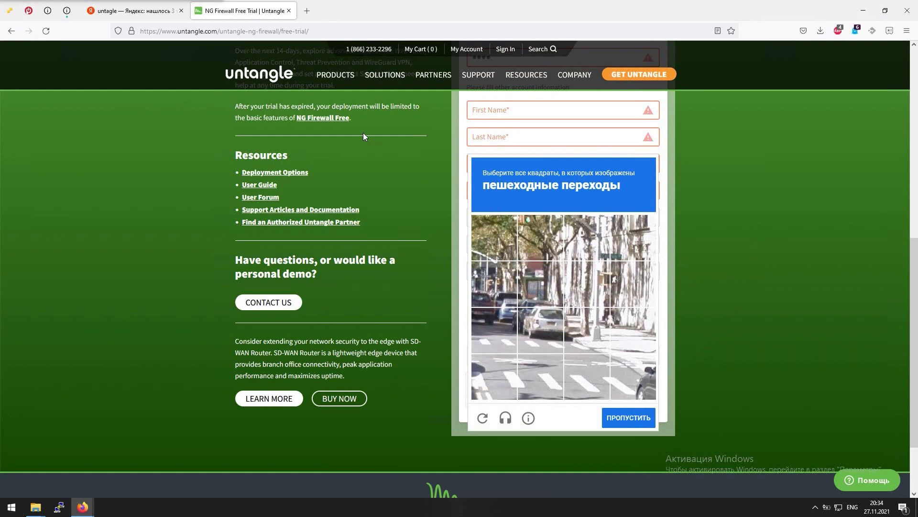
Close the Untangle trial tab and search for 'clearos' in a new tab
{"action": "left_click", "coordinate": [288, 10]}
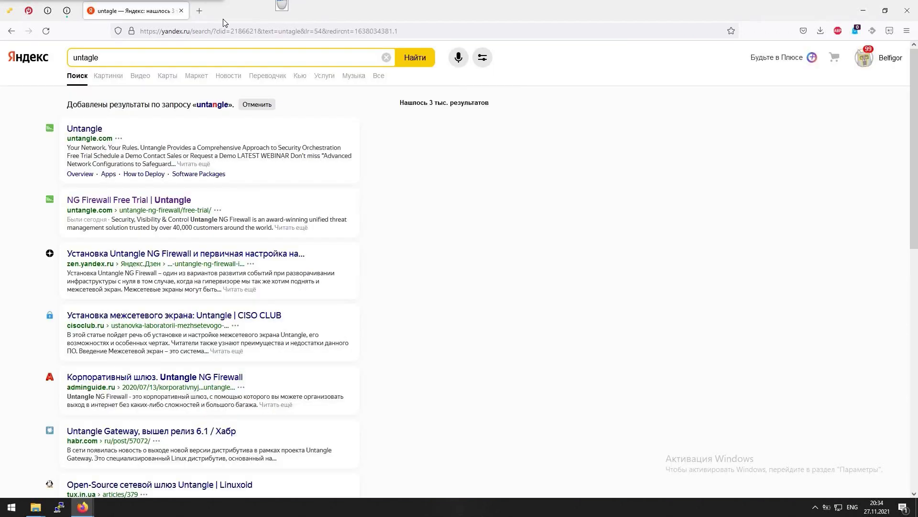
{"action": "left_click", "coordinate": [198, 10]}
{"action": "left_click", "coordinate": [290, 34]}
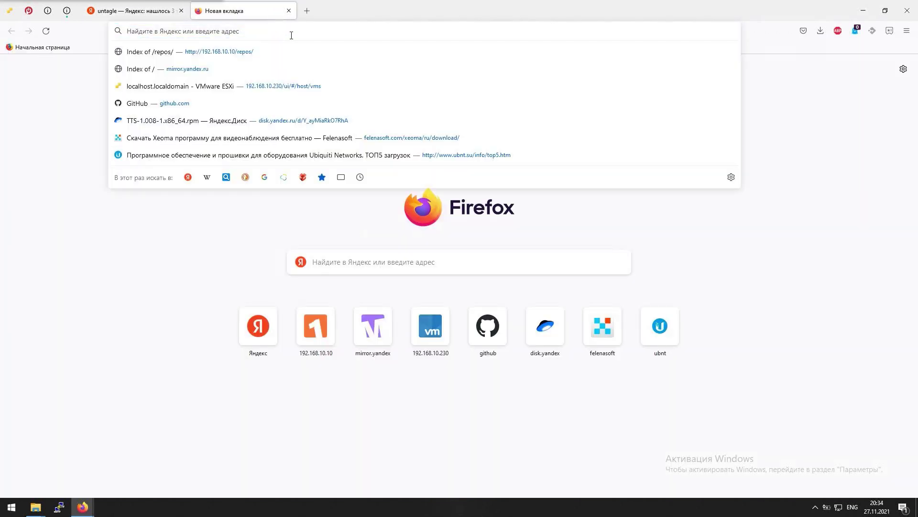
{"action": "type", "text": "clear"}
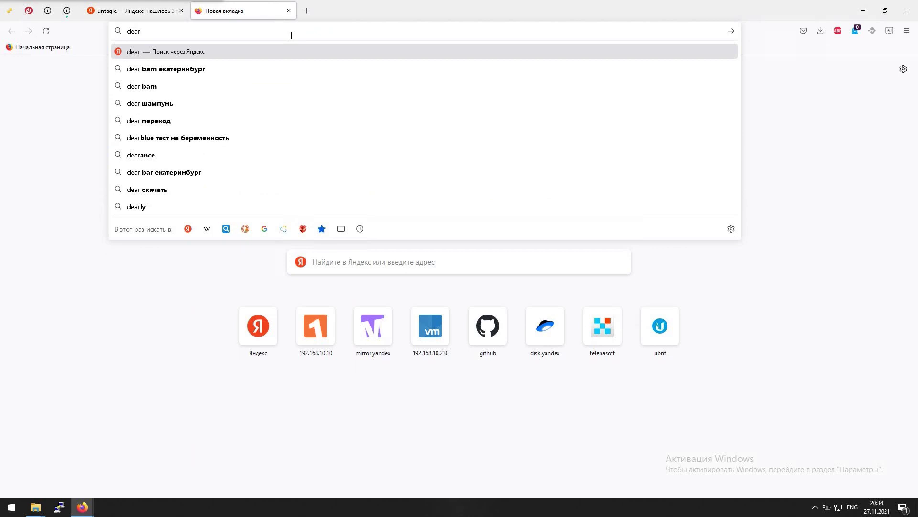
{"action": "type", "text": "os"}
{"action": "key", "text": "Return"}
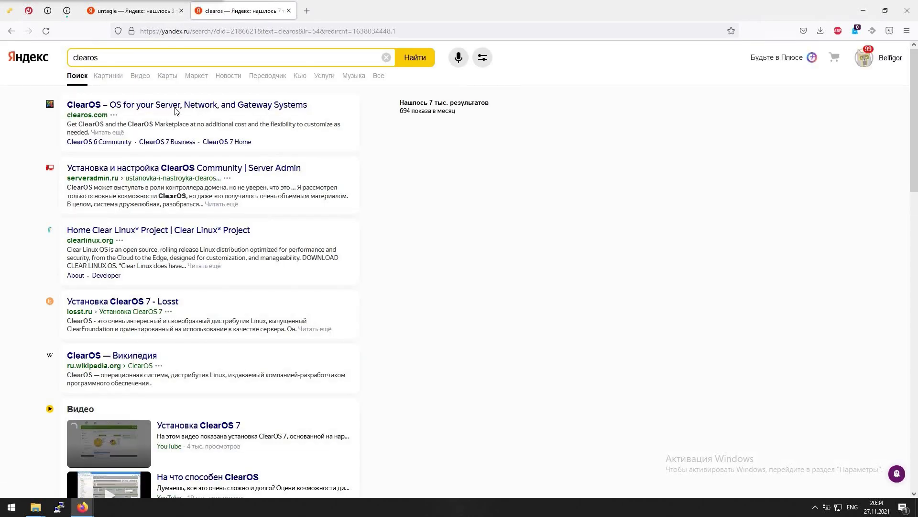
From clearos.com's Downloads page, open the ClearOS 7.x Community Edition ISO download
{"action": "left_click", "coordinate": [175, 108]}
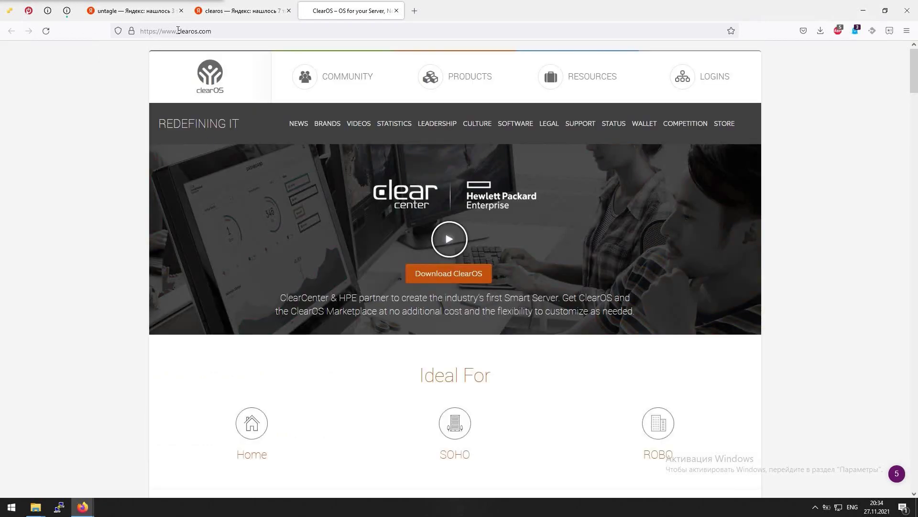
{"action": "left_click", "coordinate": [441, 280]}
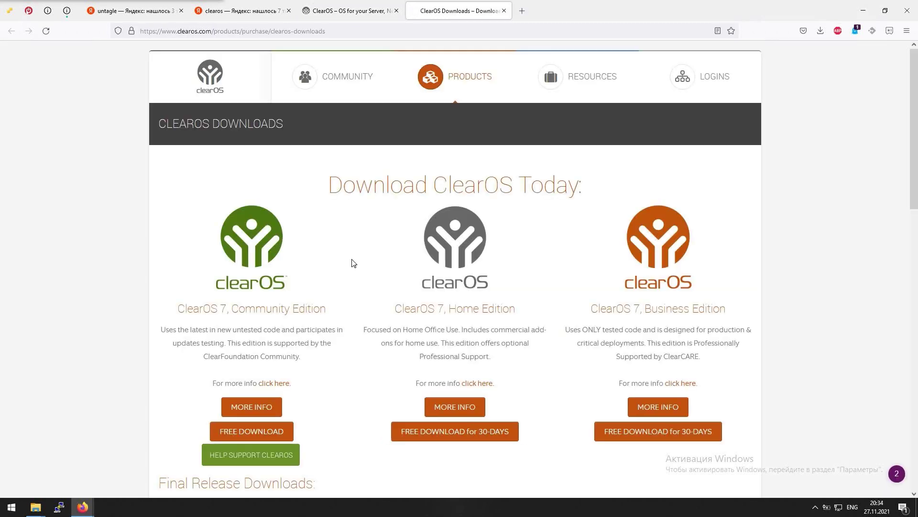
{"action": "scroll", "coordinate": [258, 354], "scroll_direction": "down", "scroll_amount": 4}
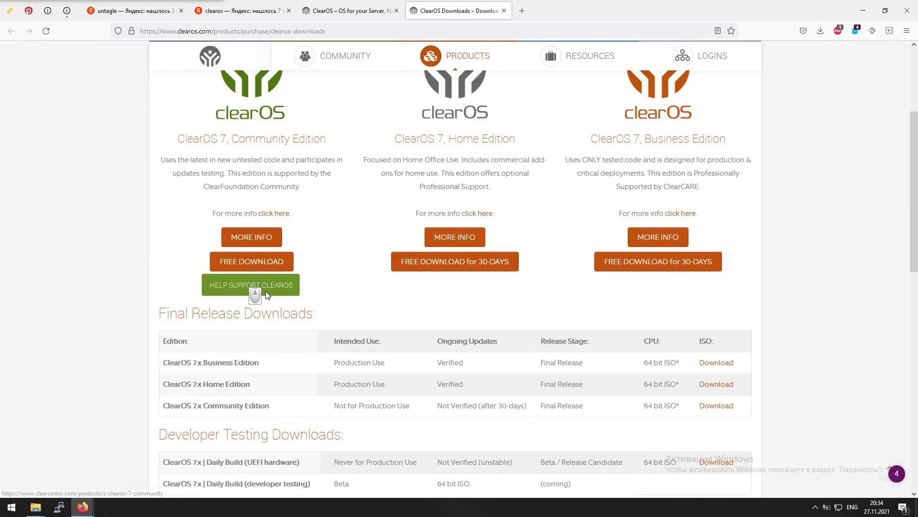
{"action": "scroll", "coordinate": [267, 295], "scroll_direction": "down", "scroll_amount": 3}
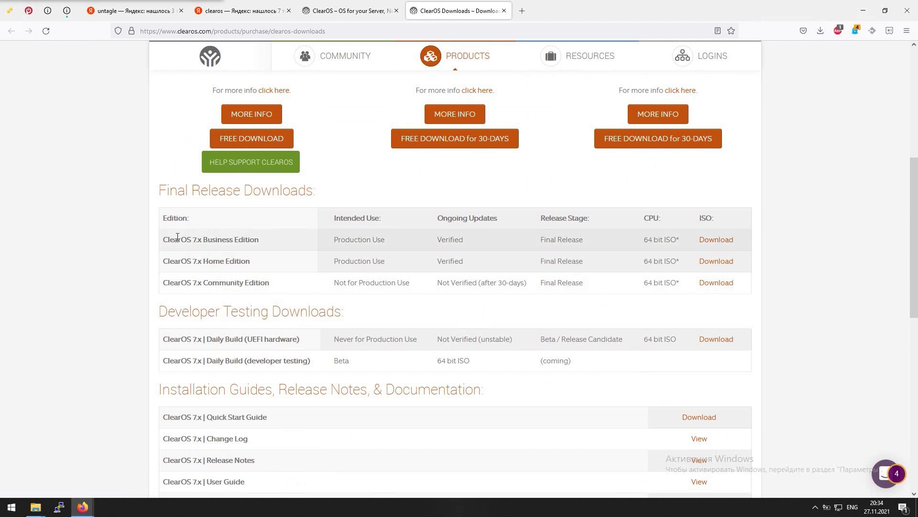
{"action": "left_click", "coordinate": [718, 283]}
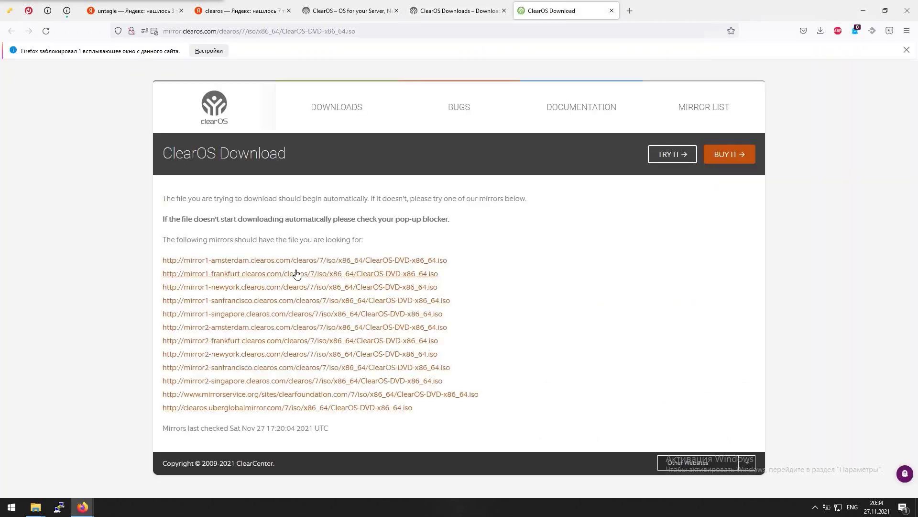
Start saving the ISO from the Amsterdam mirror, then cancel the download
{"action": "left_click", "coordinate": [297, 261]}
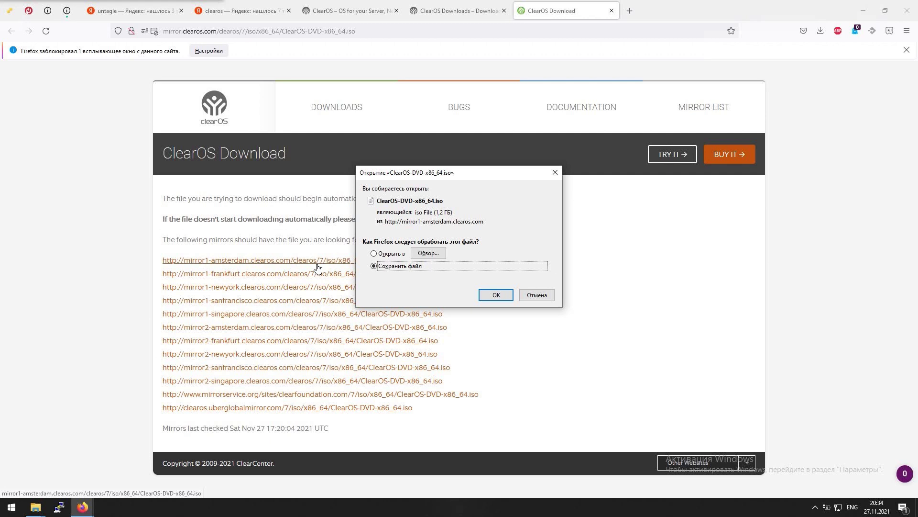
{"action": "left_click", "coordinate": [496, 295]}
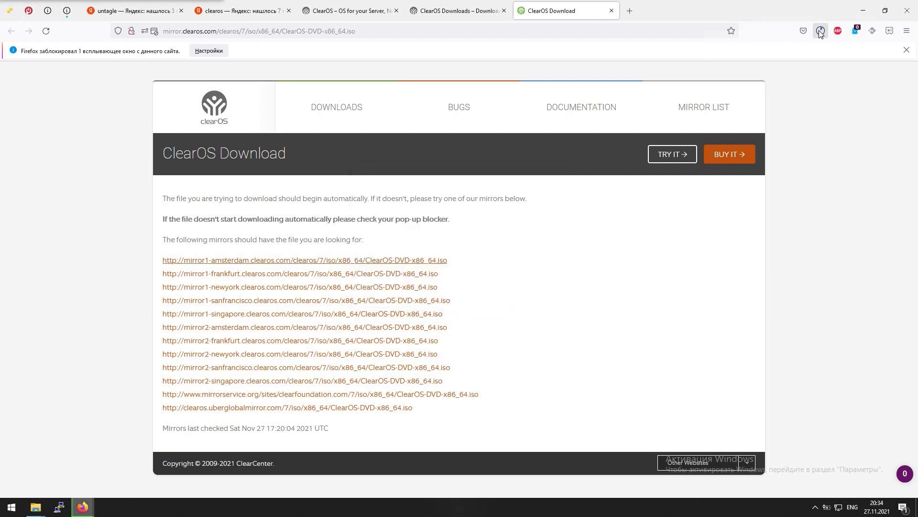
{"action": "left_click", "coordinate": [815, 57]}
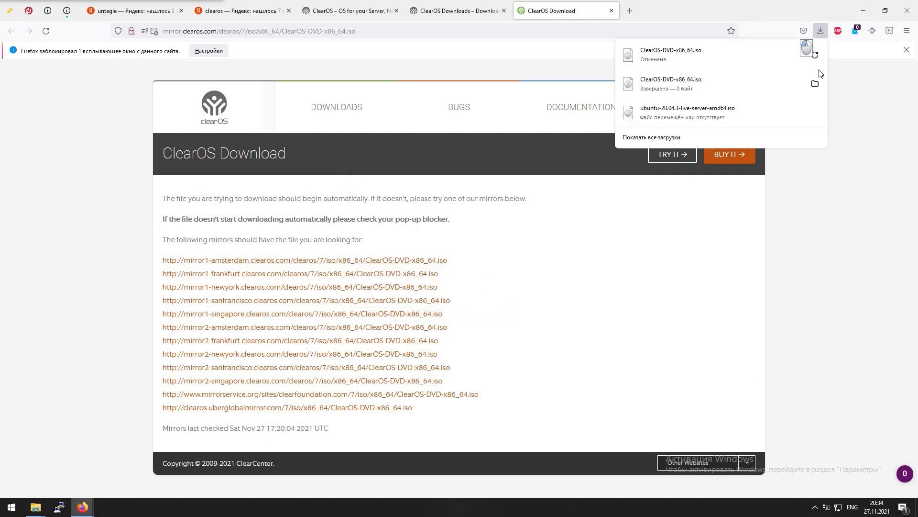
{"action": "left_click", "coordinate": [894, 109]}
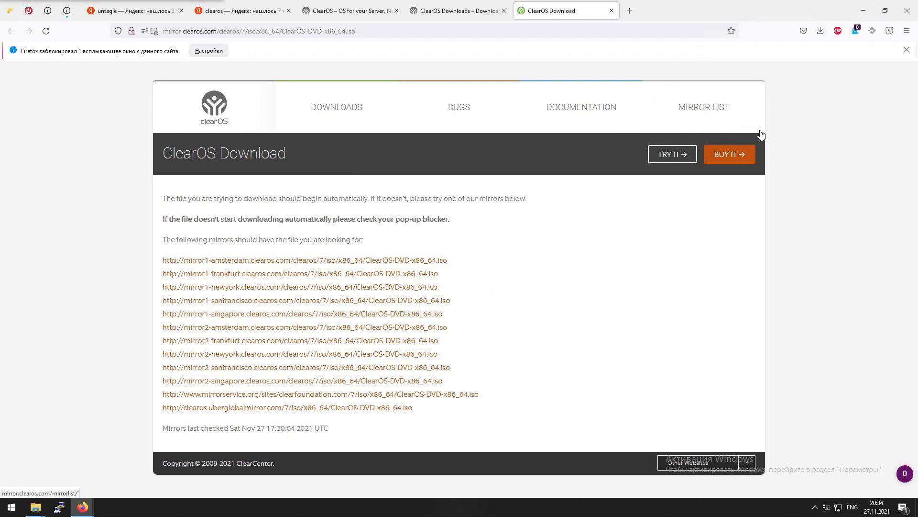
Close the ClearOS search, home, Downloads, mirror and Untangle search tabs
{"action": "left_click", "coordinate": [288, 11]}
{"action": "left_click", "coordinate": [288, 11]}
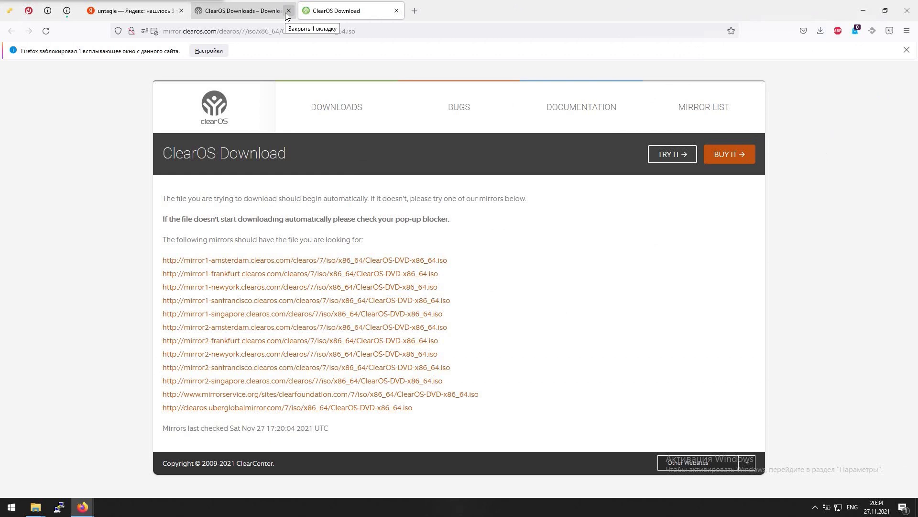
{"action": "left_click", "coordinate": [288, 11]}
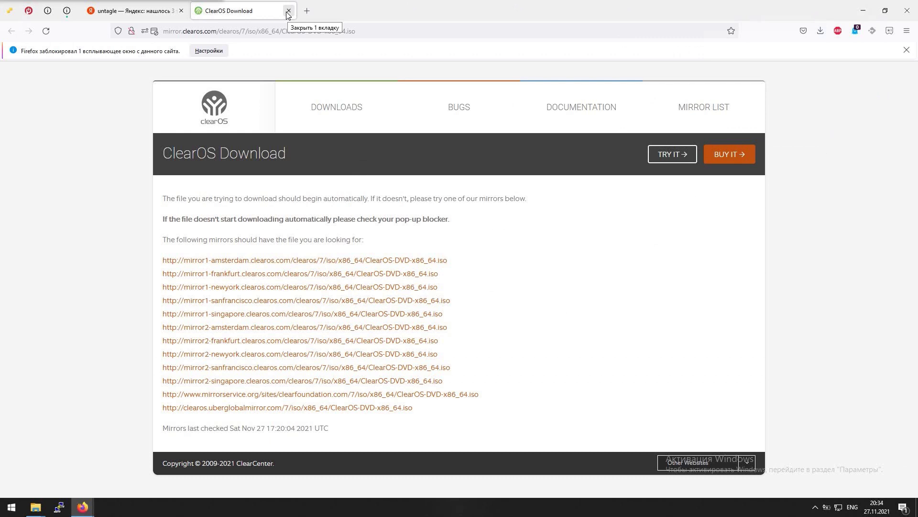
{"action": "left_click", "coordinate": [289, 11]}
{"action": "left_click", "coordinate": [181, 11]}
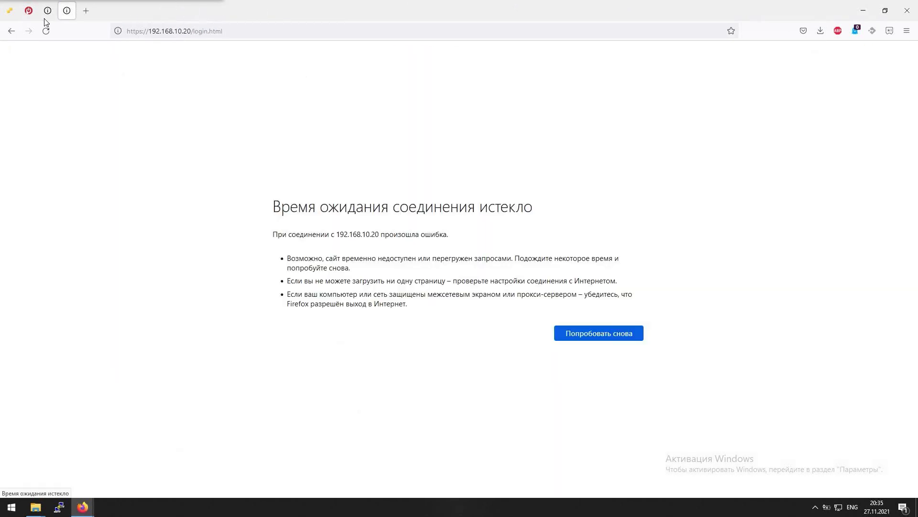
Back in ESXi, close the datastore browser once the ISO upload finishes and select all
{"action": "left_click", "coordinate": [9, 10]}
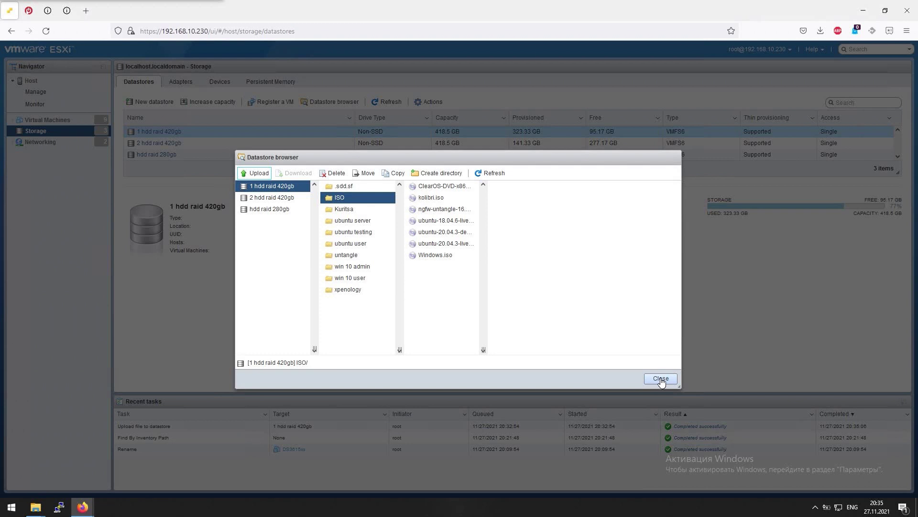
{"action": "left_click", "coordinate": [661, 379]}
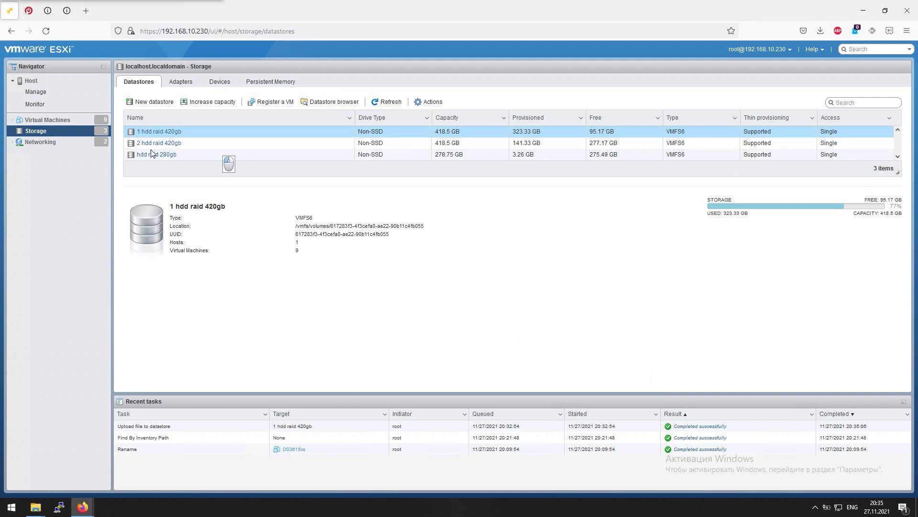
{"action": "key", "text": "ctrl+a"}
Clear the selection, view the WAN, Management Network and LAN port groups, and open Start
{"action": "left_click", "coordinate": [318, 318]}
{"action": "left_click", "coordinate": [41, 143]}
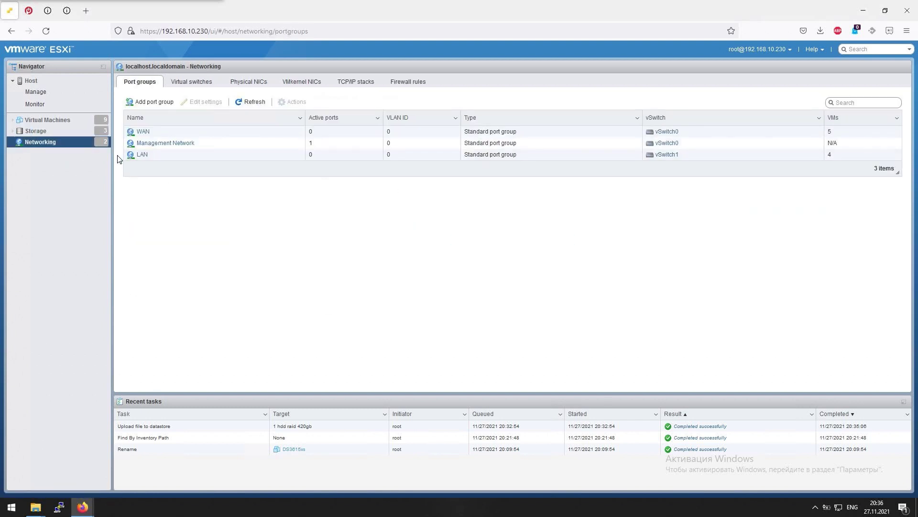
{"action": "left_click_drag", "start_coordinate": [139, 135], "coordinate": [197, 213]}
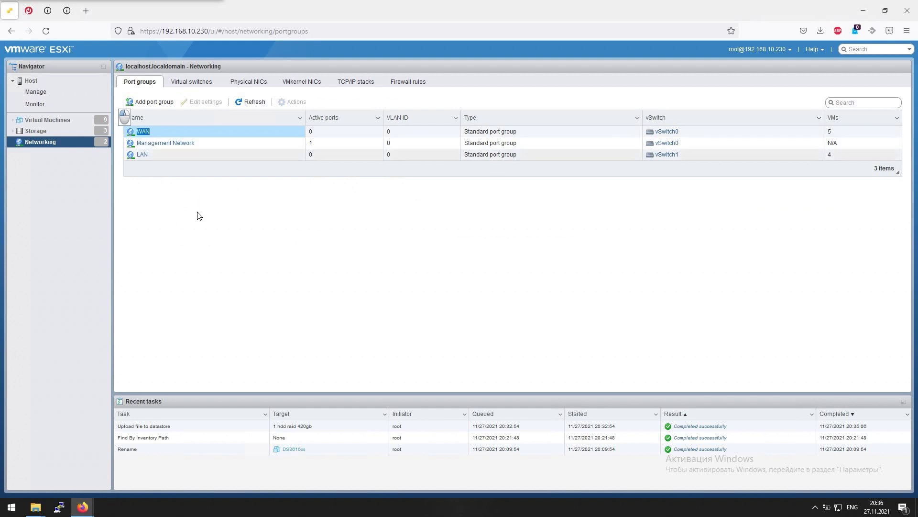
{"action": "left_click", "coordinate": [18, 507]}
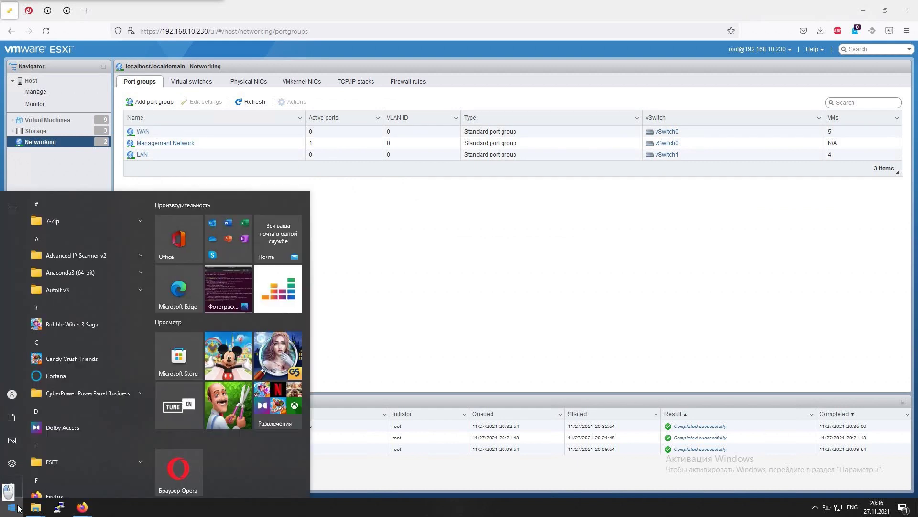
Search the Start menu for 'paint' after fixing the keyboard layout, and launch Paint
{"action": "key", "text": "alt+shift"}
{"action": "type", "text": "зфште"}
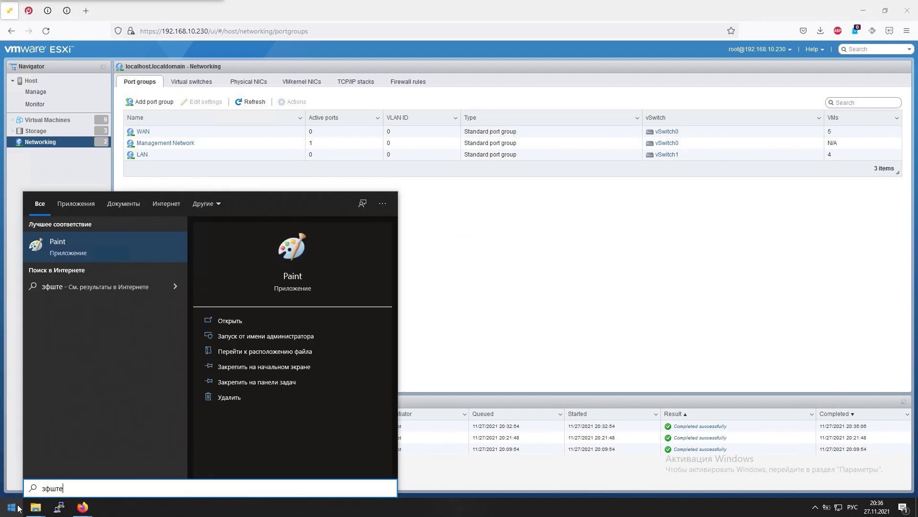
{"action": "key", "text": "ctrl+a"}
{"action": "key", "text": "Delete"}
{"action": "key", "text": "alt+shift"}
{"action": "type", "text": "paint"}
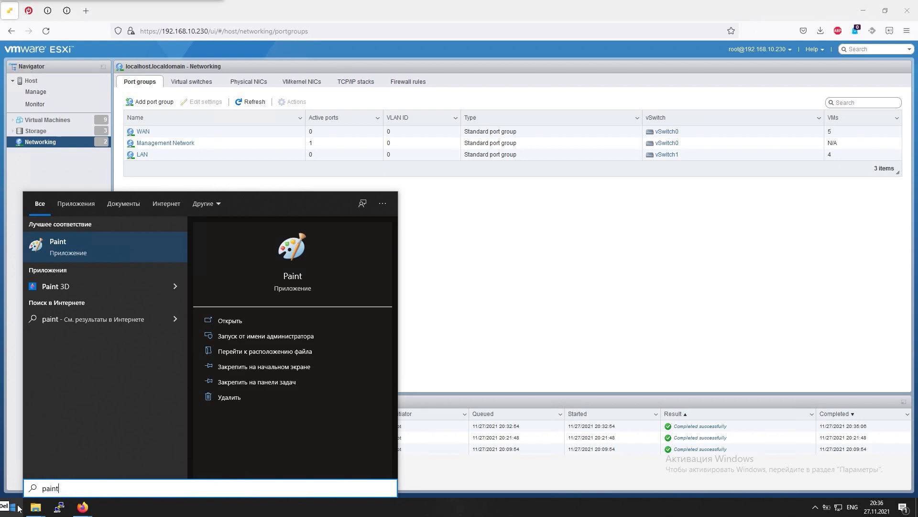
{"action": "key", "text": "Return"}
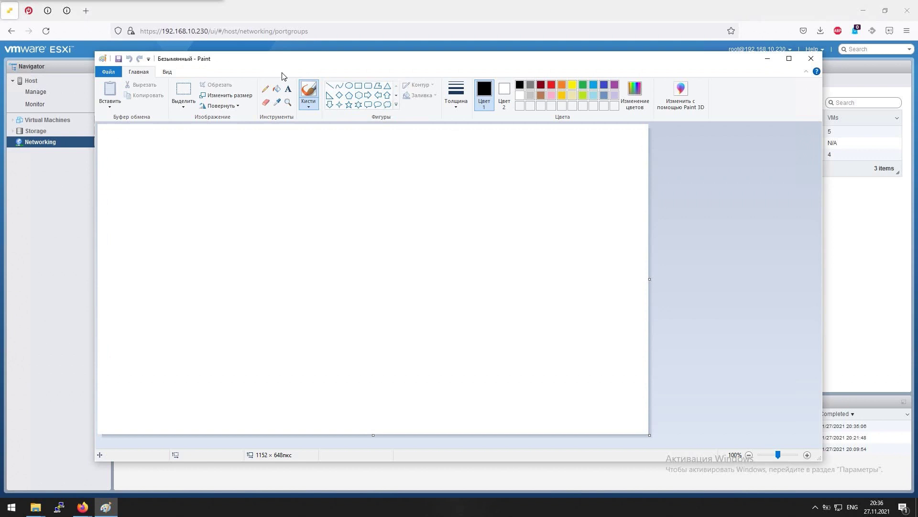
Draw a large rectangular frame with four boxes inside it, the rightmost wider
{"action": "left_click", "coordinate": [359, 86]}
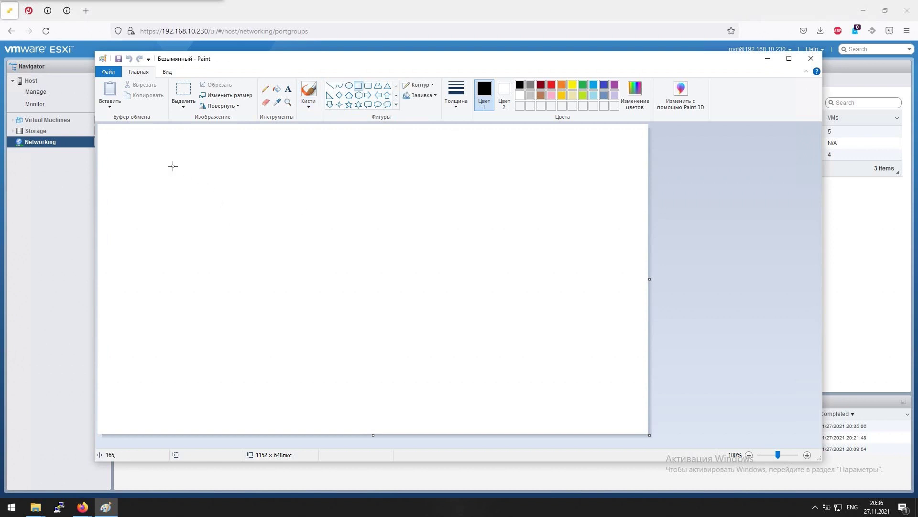
{"action": "mouse_move", "coordinate": [173, 165]}
{"action": "left_mouse_down"}
{"action": "mouse_move", "coordinate": [610, 257]}
{"action": "mouse_move", "coordinate": [611, 265]}
{"action": "left_mouse_up"}
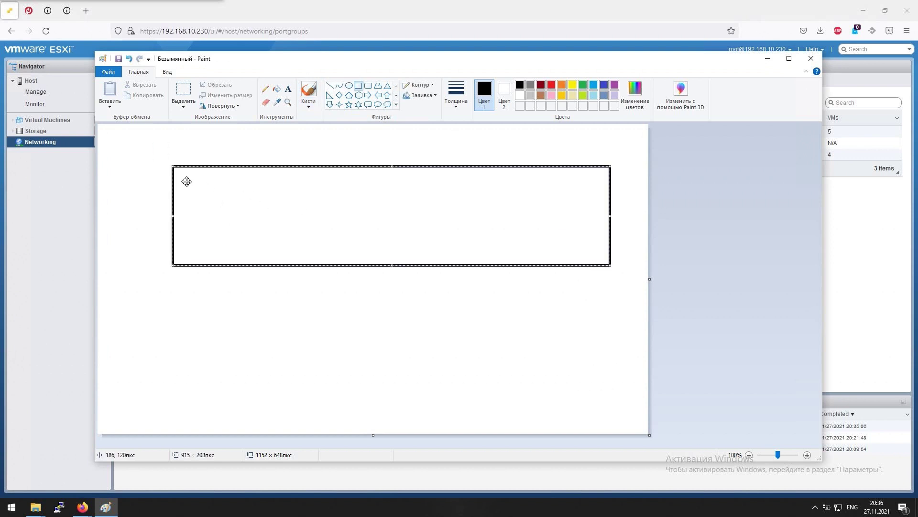
{"action": "mouse_move", "coordinate": [182, 174]}
{"action": "left_mouse_down"}
{"action": "mouse_move", "coordinate": [199, 186]}
{"action": "mouse_move", "coordinate": [162, 172]}
{"action": "mouse_move", "coordinate": [252, 248]}
{"action": "left_mouse_up"}
{"action": "left_click", "coordinate": [195, 141]}
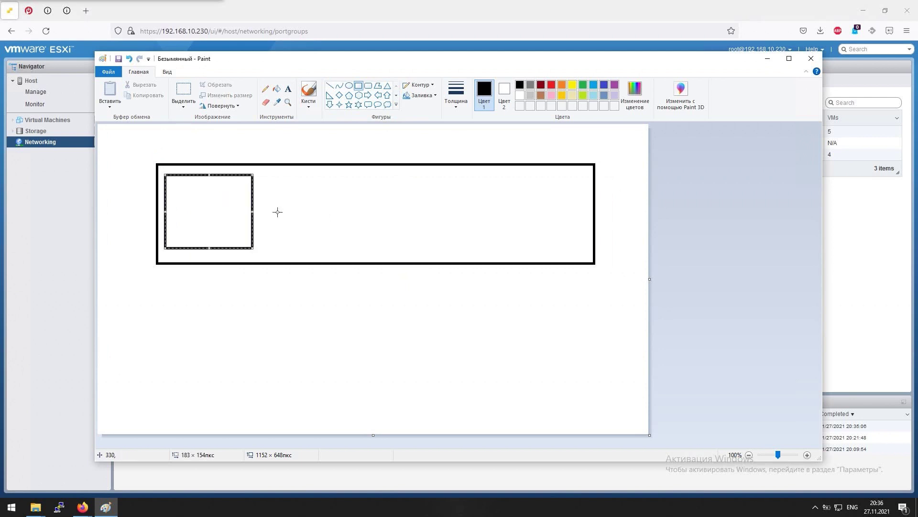
{"action": "mouse_move", "coordinate": [271, 177]}
{"action": "left_mouse_down"}
{"action": "mouse_move", "coordinate": [358, 249]}
{"action": "mouse_move", "coordinate": [347, 250]}
{"action": "left_mouse_up"}
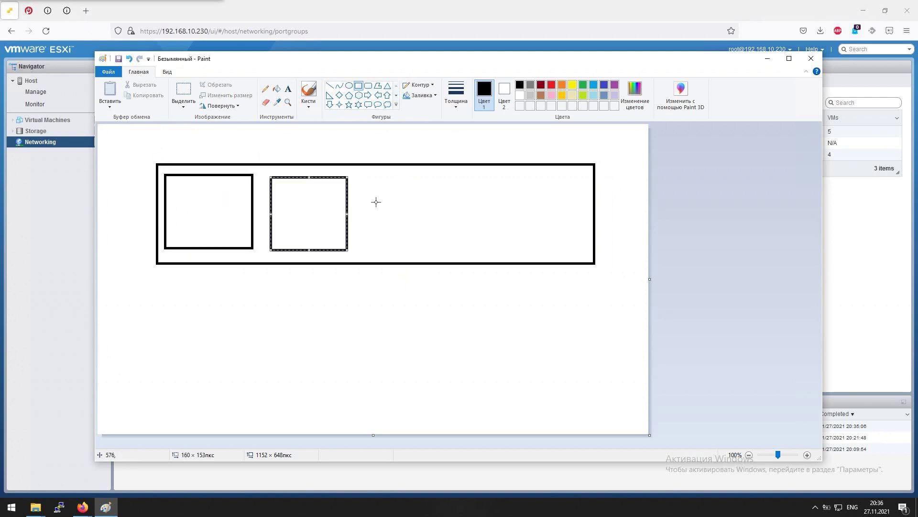
{"action": "mouse_move", "coordinate": [372, 179]}
{"action": "left_mouse_down"}
{"action": "mouse_move", "coordinate": [418, 241]}
{"action": "mouse_move", "coordinate": [445, 253]}
{"action": "left_mouse_up"}
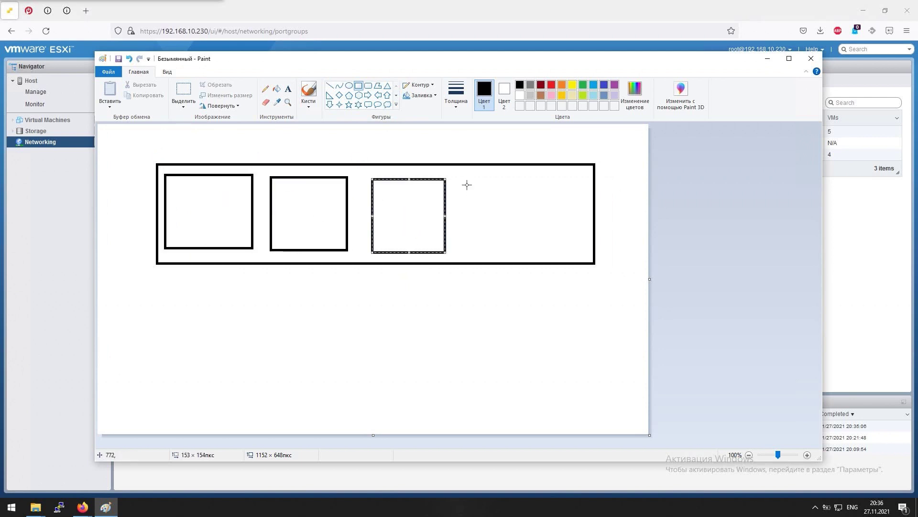
{"action": "left_click_drag", "start_coordinate": [462, 177], "coordinate": [582, 253]}
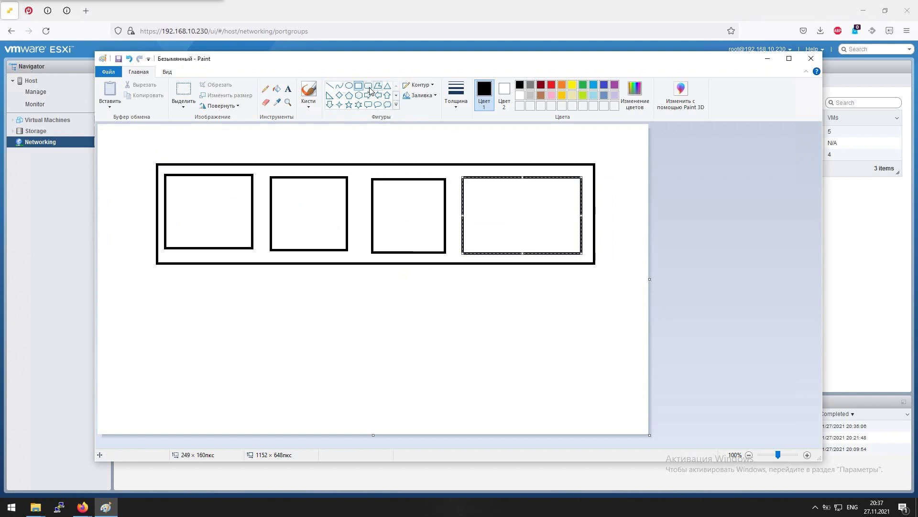
With the Pencil, write 1–4 under the boxes and 0–3 beneath those
{"action": "left_click", "coordinate": [265, 89]}
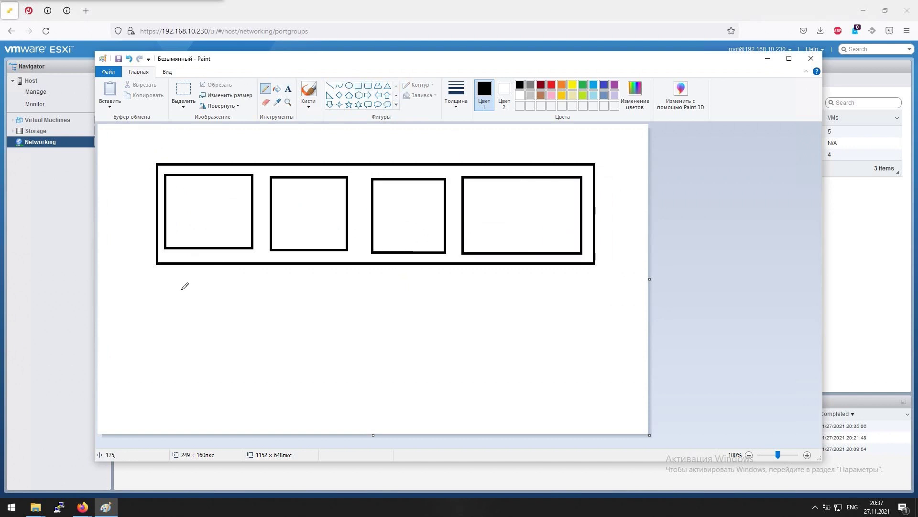
{"action": "mouse_move", "coordinate": [189, 289]}
{"action": "left_mouse_down"}
{"action": "mouse_move", "coordinate": [200, 271]}
{"action": "mouse_move", "coordinate": [198, 302]}
{"action": "left_mouse_up"}
{"action": "mouse_move", "coordinate": [302, 269]}
{"action": "left_mouse_down"}
{"action": "mouse_move", "coordinate": [316, 279]}
{"action": "mouse_move", "coordinate": [298, 295]}
{"action": "left_mouse_up"}
{"action": "mouse_move", "coordinate": [400, 274]}
{"action": "left_mouse_down"}
{"action": "mouse_move", "coordinate": [408, 280]}
{"action": "mouse_move", "coordinate": [393, 298]}
{"action": "left_mouse_up"}
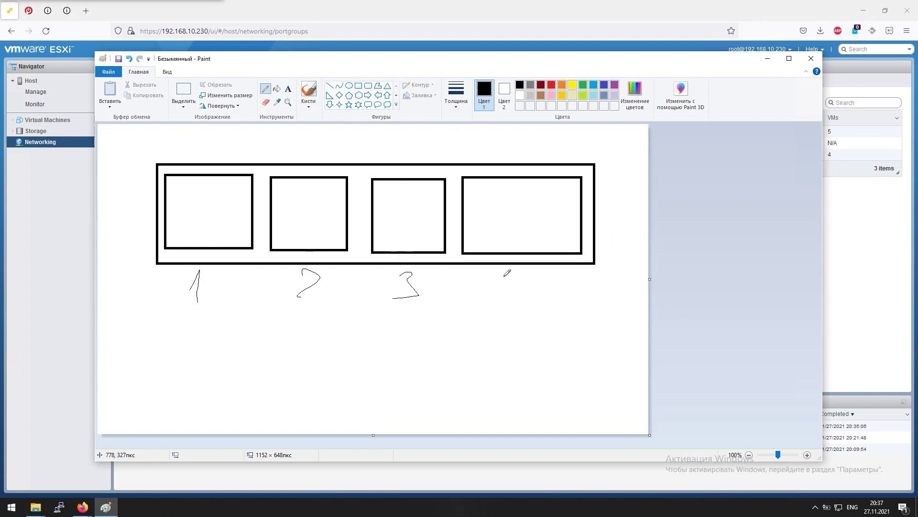
{"action": "mouse_move", "coordinate": [527, 276]}
{"action": "left_mouse_down"}
{"action": "mouse_move", "coordinate": [508, 295]}
{"action": "mouse_move", "coordinate": [533, 296]}
{"action": "left_mouse_up"}
{"action": "left_click_drag", "start_coordinate": [537, 286], "coordinate": [530, 338]}
{"action": "mouse_move", "coordinate": [194, 341]}
{"action": "left_mouse_down"}
{"action": "mouse_move", "coordinate": [206, 335]}
{"action": "mouse_move", "coordinate": [164, 341]}
{"action": "left_mouse_up"}
{"action": "mouse_move", "coordinate": [298, 358]}
{"action": "left_mouse_down"}
{"action": "mouse_move", "coordinate": [297, 341]}
{"action": "mouse_move", "coordinate": [299, 363]}
{"action": "mouse_move", "coordinate": [333, 371]}
{"action": "left_mouse_up"}
{"action": "left_click_drag", "start_coordinate": [401, 335], "coordinate": [429, 364]}
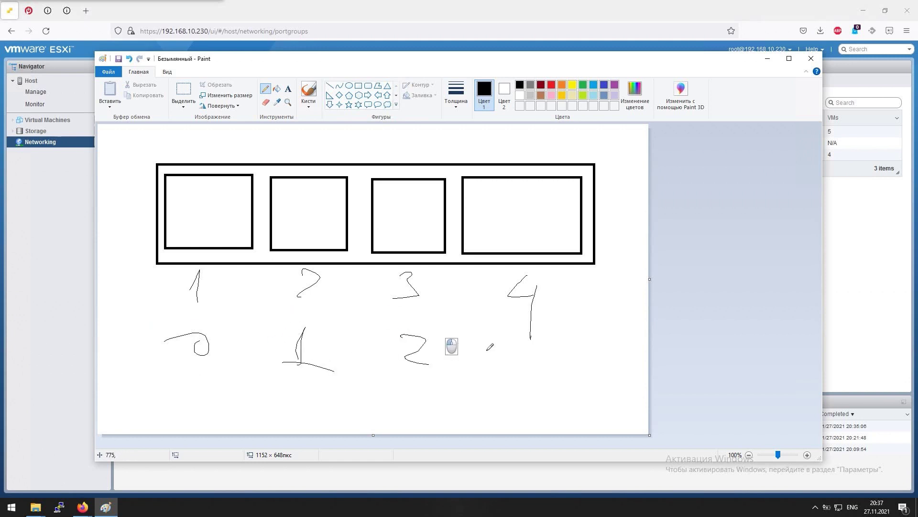
{"action": "left_click_drag", "start_coordinate": [518, 339], "coordinate": [528, 362]}
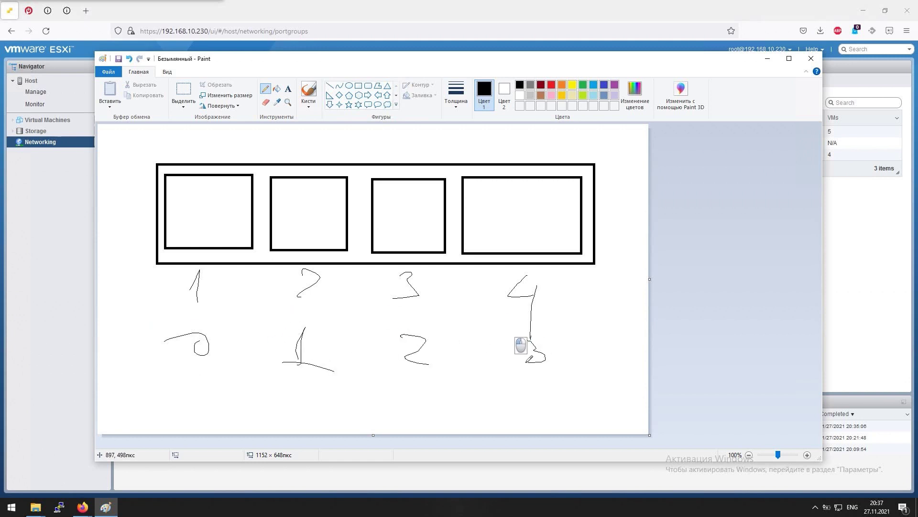
{"action": "left_click", "coordinate": [180, 196]}
Label the first box WAN with an incoming arrow and the second LAN, then show the ESXi host summary
{"action": "mouse_move", "coordinate": [180, 196]}
{"action": "left_mouse_down"}
{"action": "mouse_move", "coordinate": [197, 206]}
{"action": "mouse_move", "coordinate": [211, 197]}
{"action": "mouse_move", "coordinate": [234, 229]}
{"action": "mouse_move", "coordinate": [231, 205]}
{"action": "mouse_move", "coordinate": [239, 216]}
{"action": "mouse_move", "coordinate": [245, 191]}
{"action": "left_mouse_up"}
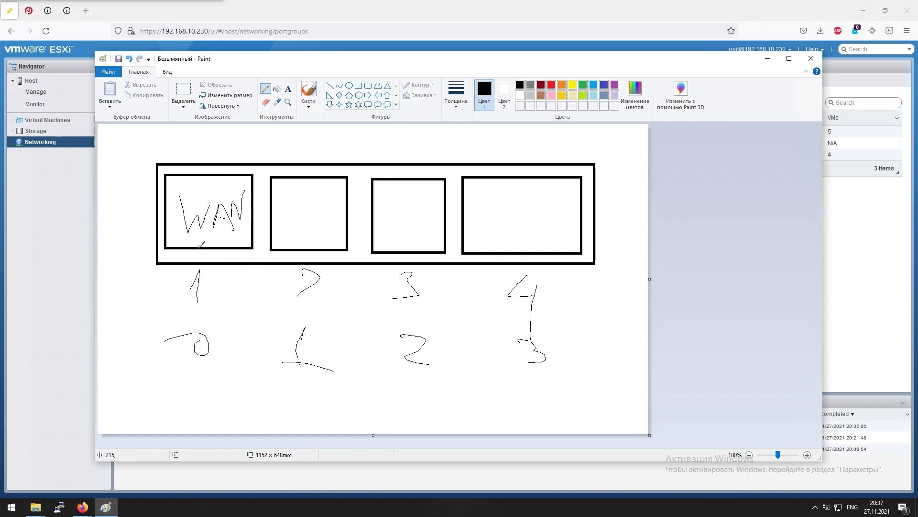
{"action": "mouse_move", "coordinate": [108, 137]}
{"action": "left_mouse_down"}
{"action": "mouse_move", "coordinate": [133, 130]}
{"action": "mouse_move", "coordinate": [197, 192]}
{"action": "mouse_move", "coordinate": [194, 180]}
{"action": "mouse_move", "coordinate": [206, 180]}
{"action": "mouse_move", "coordinate": [138, 133]}
{"action": "mouse_move", "coordinate": [111, 144]}
{"action": "mouse_move", "coordinate": [173, 157]}
{"action": "mouse_move", "coordinate": [198, 187]}
{"action": "mouse_move", "coordinate": [193, 160]}
{"action": "mouse_move", "coordinate": [125, 141]}
{"action": "mouse_move", "coordinate": [176, 151]}
{"action": "mouse_move", "coordinate": [191, 181]}
{"action": "mouse_move", "coordinate": [158, 137]}
{"action": "mouse_move", "coordinate": [129, 137]}
{"action": "left_mouse_up"}
{"action": "mouse_move", "coordinate": [290, 195]}
{"action": "left_mouse_down"}
{"action": "mouse_move", "coordinate": [311, 232]}
{"action": "mouse_move", "coordinate": [314, 206]}
{"action": "mouse_move", "coordinate": [320, 229]}
{"action": "mouse_move", "coordinate": [320, 220]}
{"action": "left_mouse_up"}
{"action": "mouse_move", "coordinate": [322, 230]}
{"action": "left_mouse_down"}
{"action": "mouse_move", "coordinate": [322, 206]}
{"action": "mouse_move", "coordinate": [333, 201]}
{"action": "left_mouse_up"}
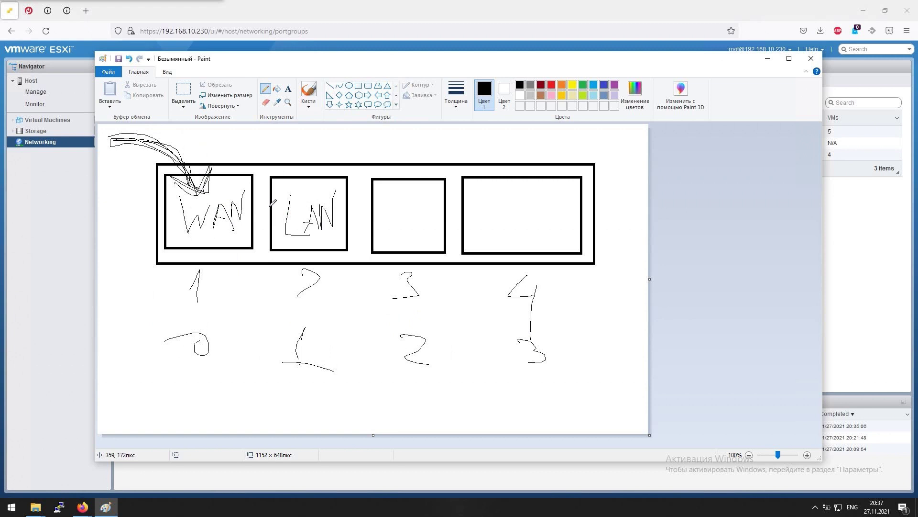
{"action": "left_click", "coordinate": [30, 80]}
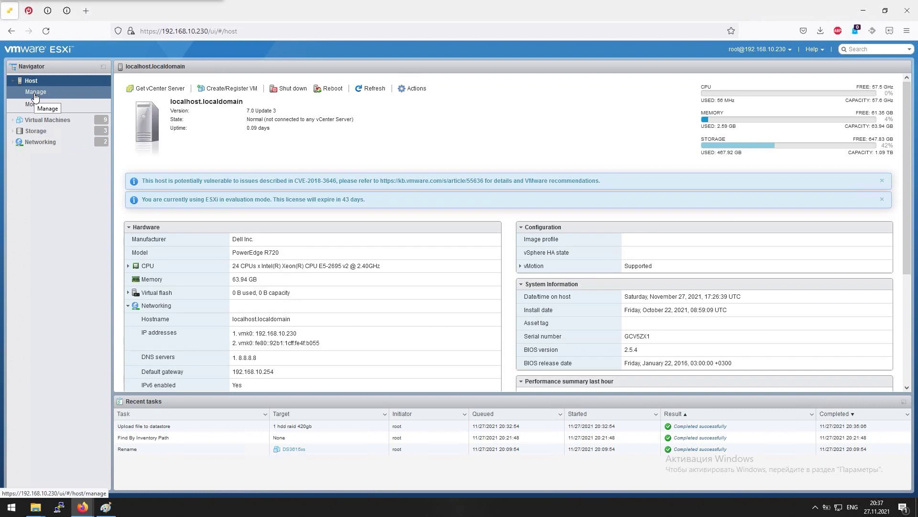
Go to Host > Manage and the Virtual Machines list, then bring the Paint sketch forward
{"action": "left_click", "coordinate": [39, 96]}
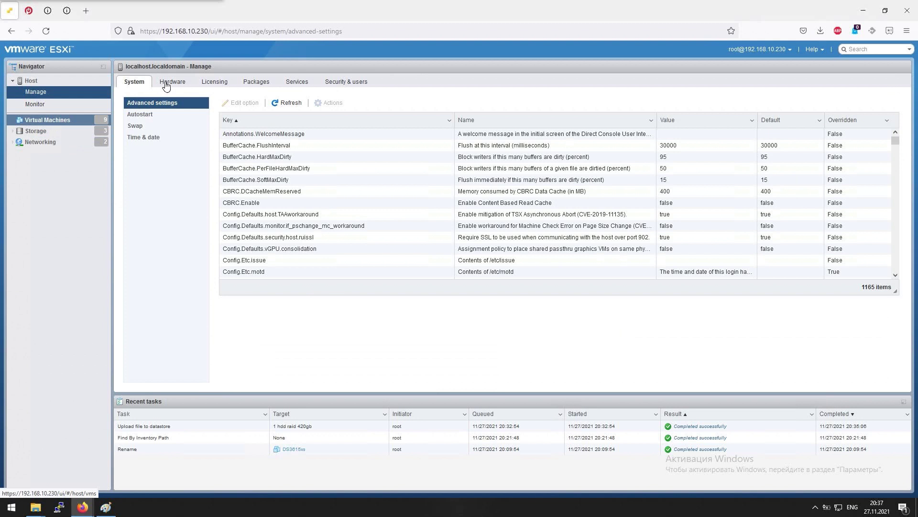
{"action": "left_click", "coordinate": [52, 124]}
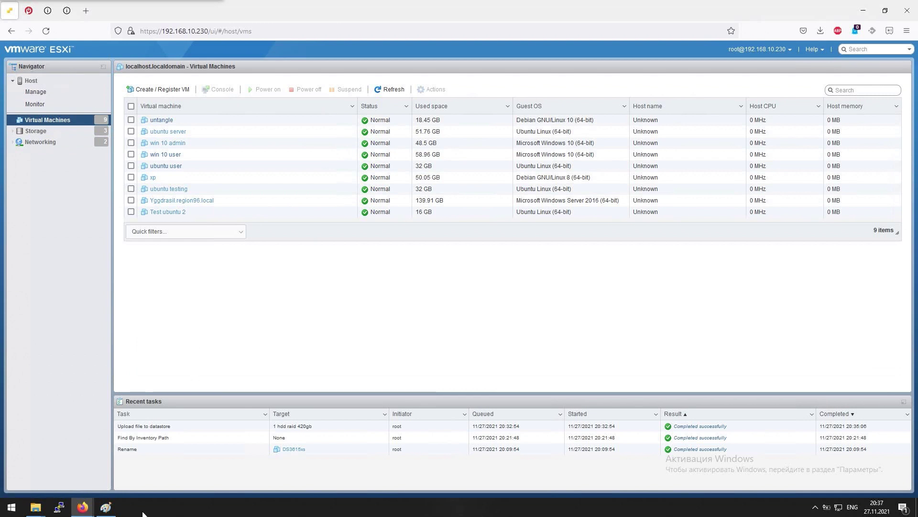
{"action": "mouse_move", "coordinate": [82, 507]}
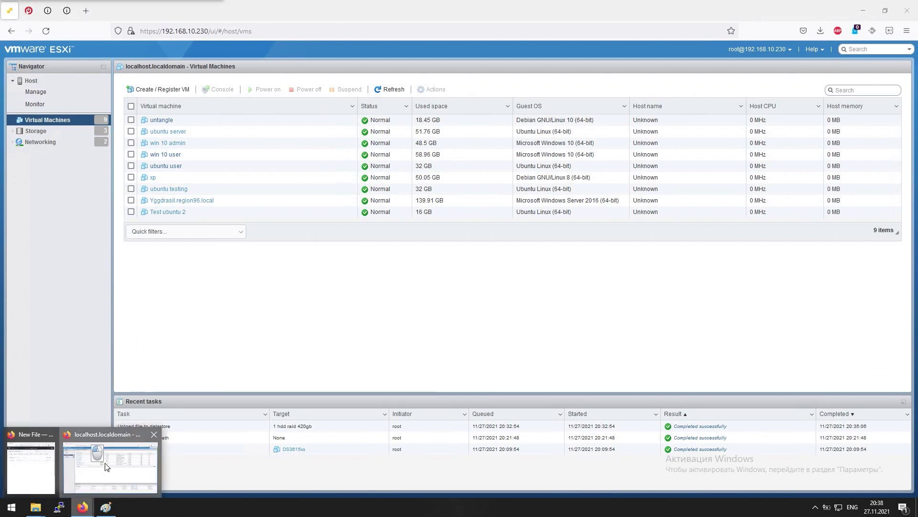
{"action": "left_click", "coordinate": [105, 506]}
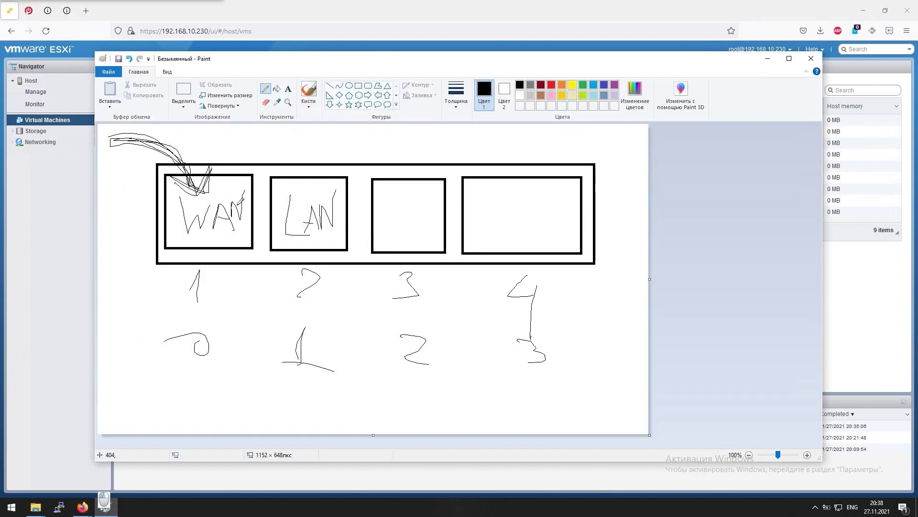
Write a circled label in box 3, undo a stray mark, retrace 2 and 3 bolder, then minimize Paint
{"action": "mouse_move", "coordinate": [398, 213]}
{"action": "left_mouse_down"}
{"action": "mouse_move", "coordinate": [392, 203]}
{"action": "mouse_move", "coordinate": [398, 225]}
{"action": "mouse_move", "coordinate": [415, 227]}
{"action": "mouse_move", "coordinate": [412, 208]}
{"action": "mouse_move", "coordinate": [423, 211]}
{"action": "mouse_move", "coordinate": [417, 196]}
{"action": "mouse_move", "coordinate": [429, 224]}
{"action": "mouse_move", "coordinate": [439, 229]}
{"action": "mouse_move", "coordinate": [436, 203]}
{"action": "mouse_move", "coordinate": [436, 228]}
{"action": "mouse_move", "coordinate": [447, 230]}
{"action": "mouse_move", "coordinate": [450, 196]}
{"action": "mouse_move", "coordinate": [366, 224]}
{"action": "mouse_move", "coordinate": [433, 192]}
{"action": "mouse_move", "coordinate": [386, 246]}
{"action": "mouse_move", "coordinate": [447, 197]}
{"action": "mouse_move", "coordinate": [367, 193]}
{"action": "mouse_move", "coordinate": [432, 213]}
{"action": "mouse_move", "coordinate": [383, 191]}
{"action": "mouse_move", "coordinate": [436, 225]}
{"action": "mouse_move", "coordinate": [414, 182]}
{"action": "mouse_move", "coordinate": [387, 235]}
{"action": "left_mouse_up"}
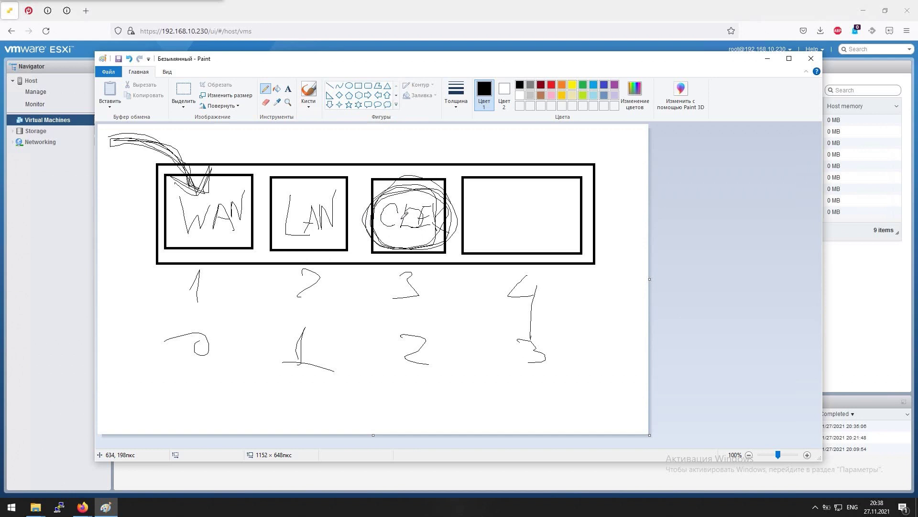
{"action": "left_click_drag", "start_coordinate": [320, 287], "coordinate": [318, 294]}
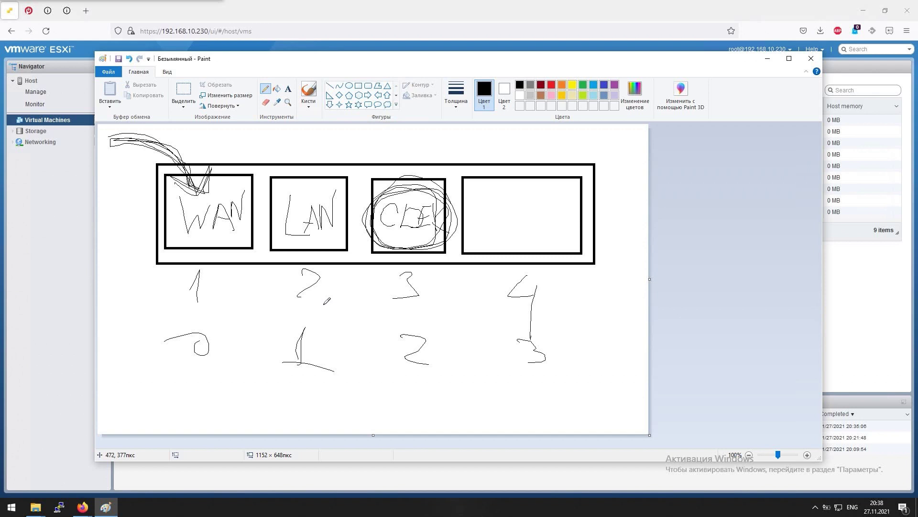
{"action": "key", "text": "ctrl+z"}
{"action": "mouse_move", "coordinate": [297, 295]}
{"action": "left_mouse_down"}
{"action": "mouse_move", "coordinate": [320, 297]}
{"action": "mouse_move", "coordinate": [303, 263]}
{"action": "mouse_move", "coordinate": [321, 273]}
{"action": "mouse_move", "coordinate": [290, 296]}
{"action": "mouse_move", "coordinate": [328, 304]}
{"action": "mouse_move", "coordinate": [296, 293]}
{"action": "mouse_move", "coordinate": [323, 275]}
{"action": "left_mouse_up"}
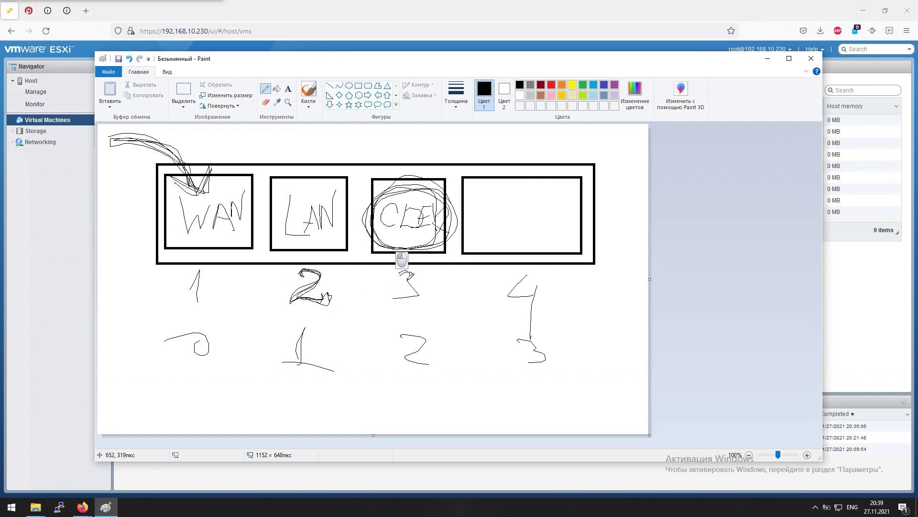
{"action": "mouse_move", "coordinate": [411, 274]}
{"action": "left_mouse_down"}
{"action": "mouse_move", "coordinate": [420, 283]}
{"action": "mouse_move", "coordinate": [394, 294]}
{"action": "mouse_move", "coordinate": [423, 286]}
{"action": "mouse_move", "coordinate": [404, 264]}
{"action": "mouse_move", "coordinate": [394, 271]}
{"action": "mouse_move", "coordinate": [416, 275]}
{"action": "mouse_move", "coordinate": [402, 292]}
{"action": "left_mouse_up"}
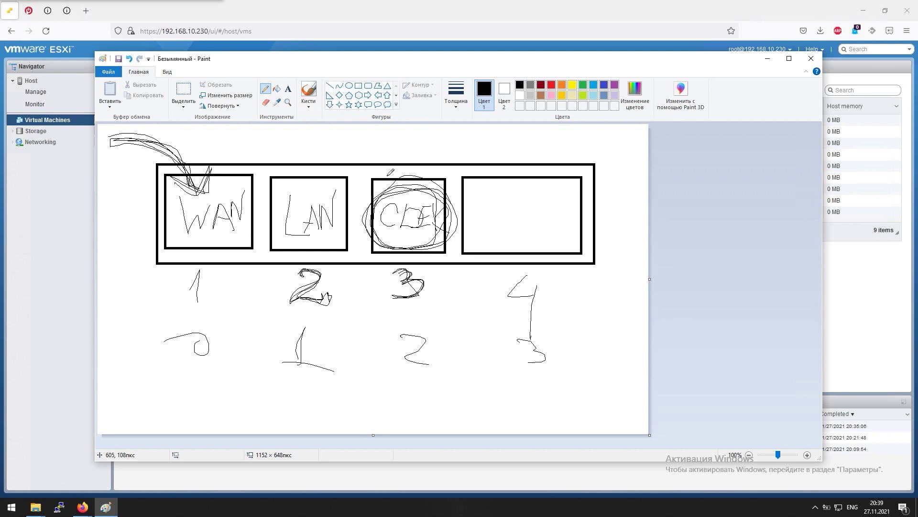
{"action": "left_click", "coordinate": [768, 60]}
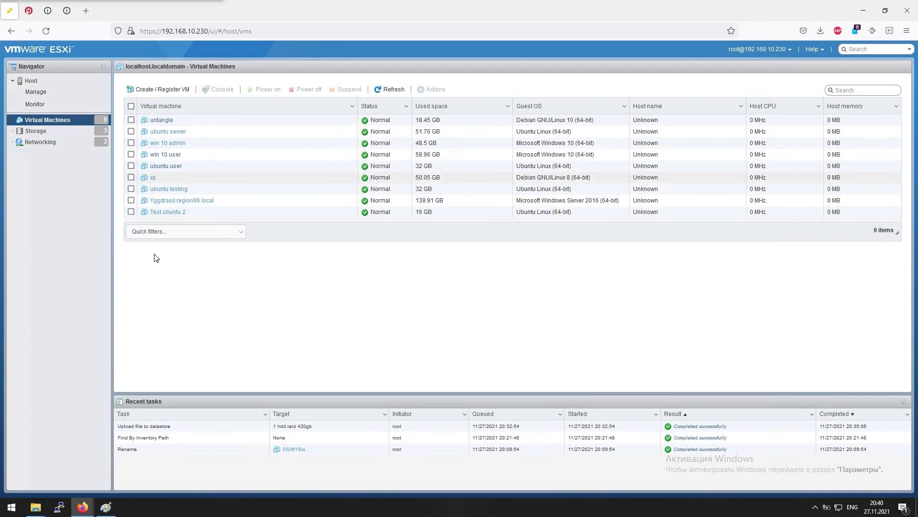
Start a new VM named '[cdek] gw 1' with Linux, CentOS 7 (64-bit) as guest OS
{"action": "left_click", "coordinate": [168, 86]}
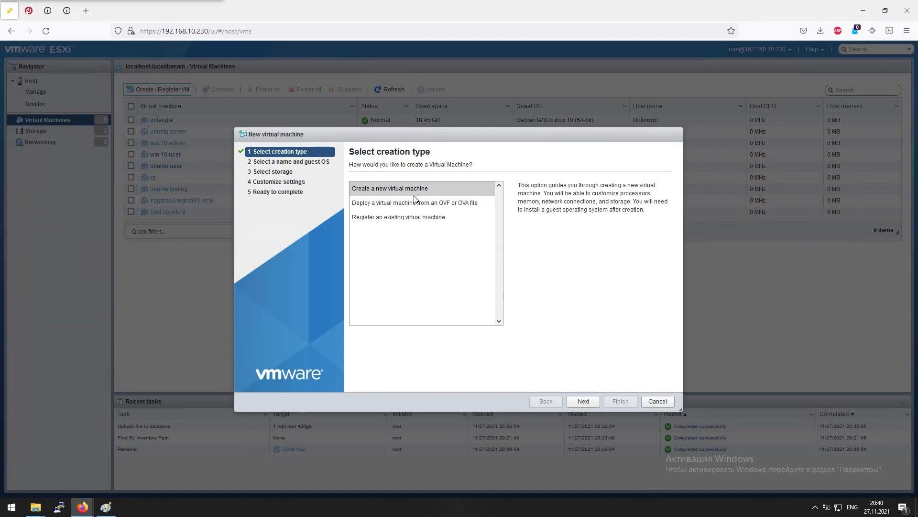
{"action": "left_click", "coordinate": [583, 402]}
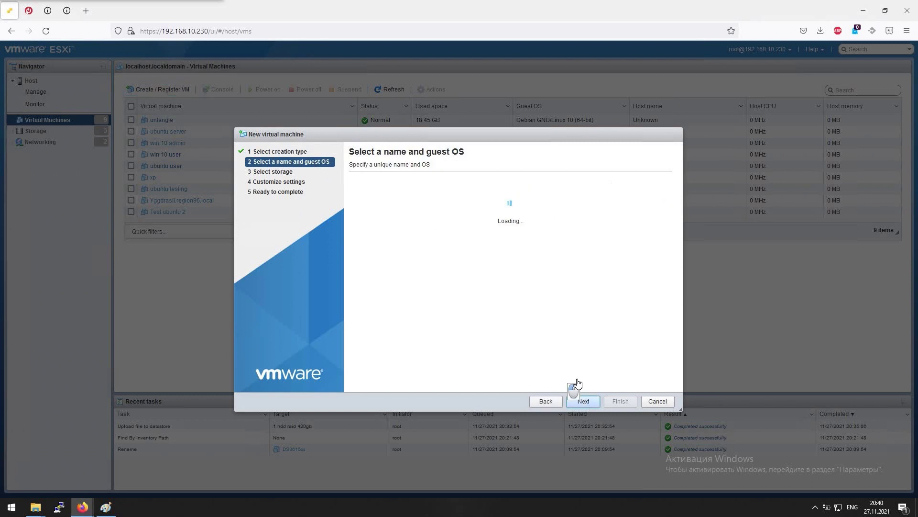
{"action": "left_click", "coordinate": [413, 199]}
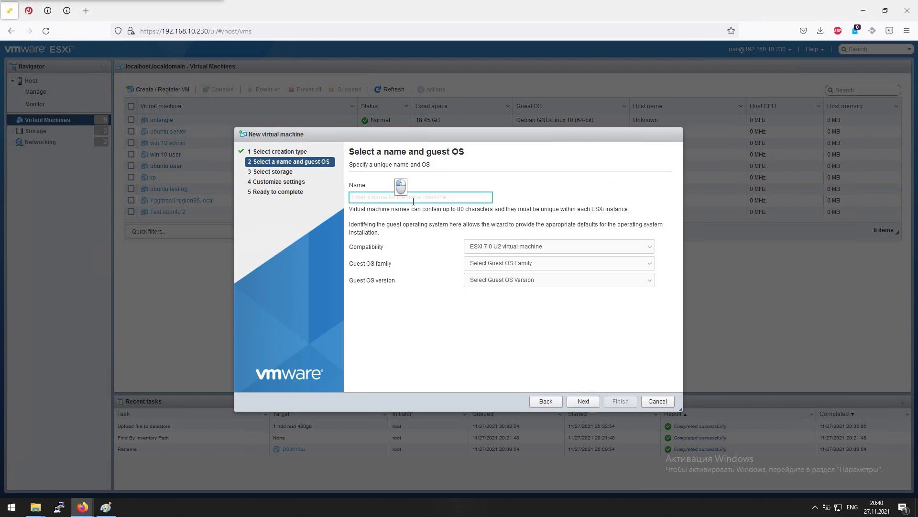
{"action": "type", "text": "[cdek]"}
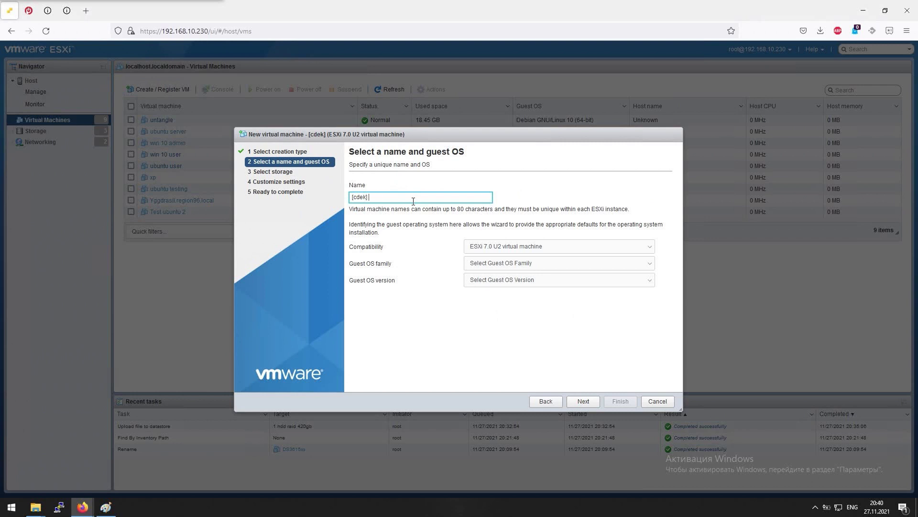
{"action": "type", "text": " gw 1"}
{"action": "left_click", "coordinate": [498, 264]}
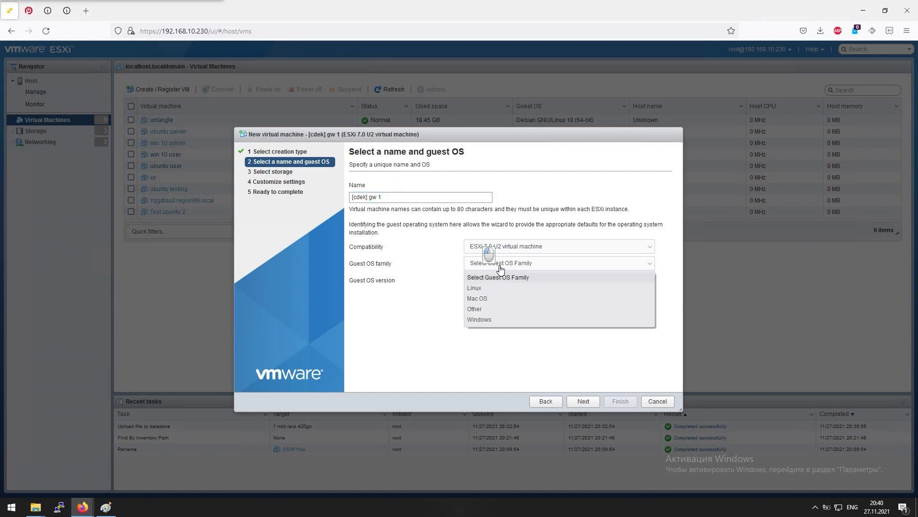
{"action": "left_click", "coordinate": [478, 288]}
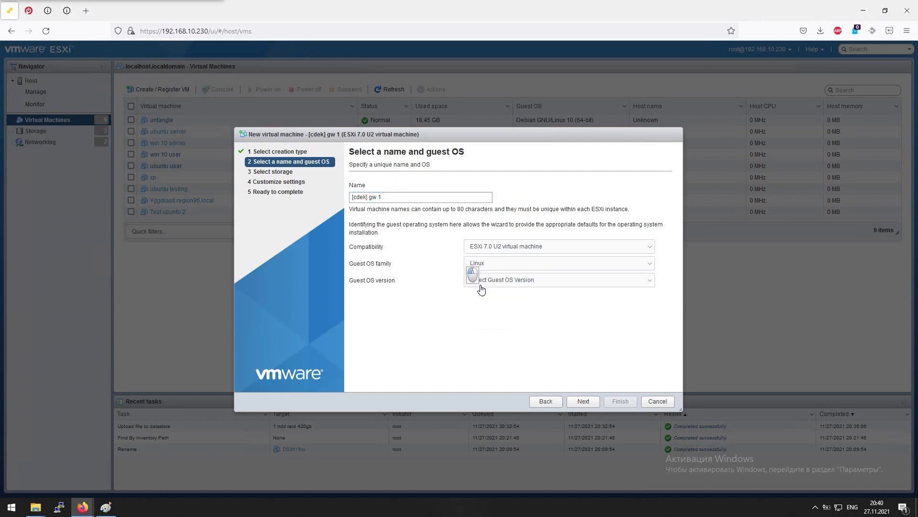
{"action": "left_click", "coordinate": [521, 280]}
{"action": "scroll", "coordinate": [534, 354], "scroll_direction": "down", "scroll_amount": 2}
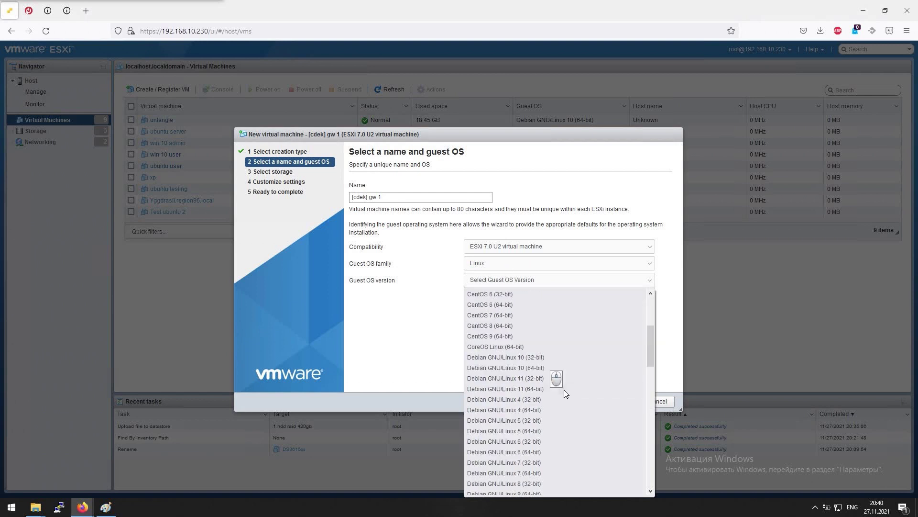
{"action": "left_click", "coordinate": [516, 378]}
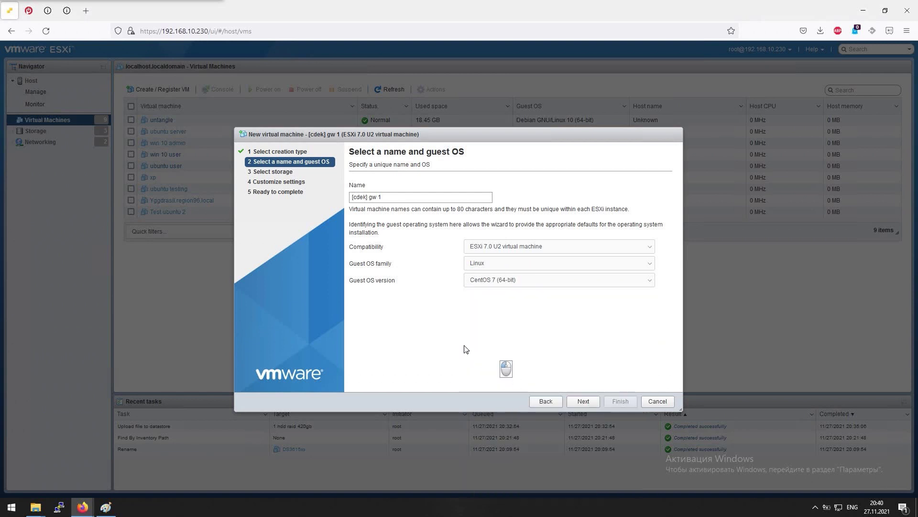
Choose the hdd raid 280gb datastore and continue to Customize settings
{"action": "left_click", "coordinate": [583, 401]}
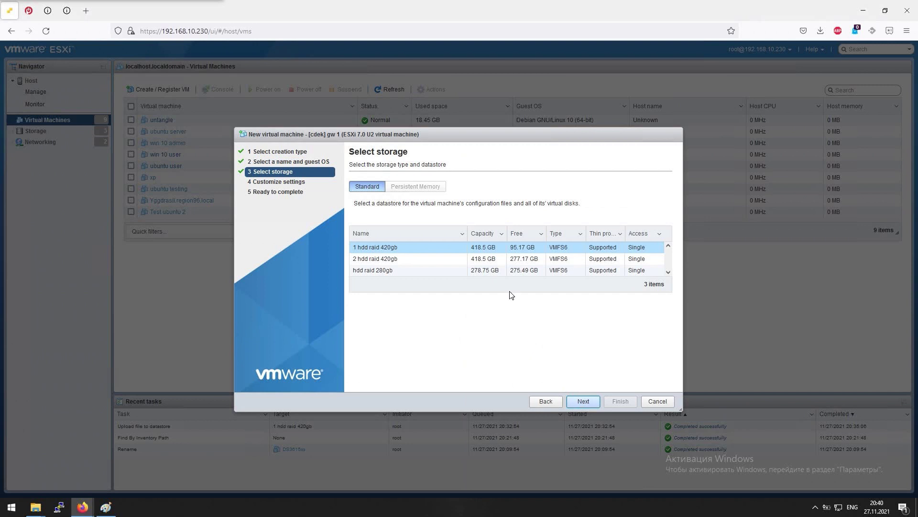
{"action": "left_click", "coordinate": [451, 271]}
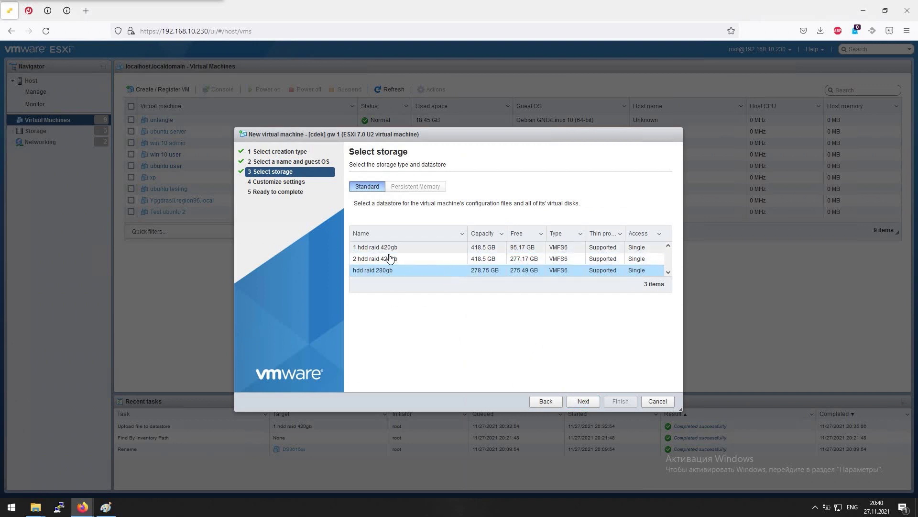
{"action": "left_click", "coordinate": [577, 404]}
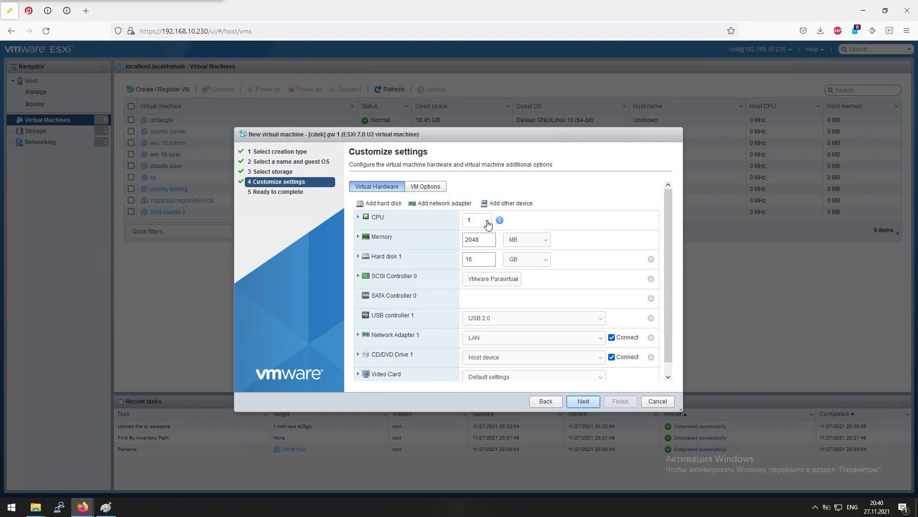
Give the VM 2 CPUs and a 10 GB hard disk
{"action": "left_click", "coordinate": [477, 218]}
{"action": "left_click", "coordinate": [474, 238]}
{"action": "left_click", "coordinate": [481, 241]}
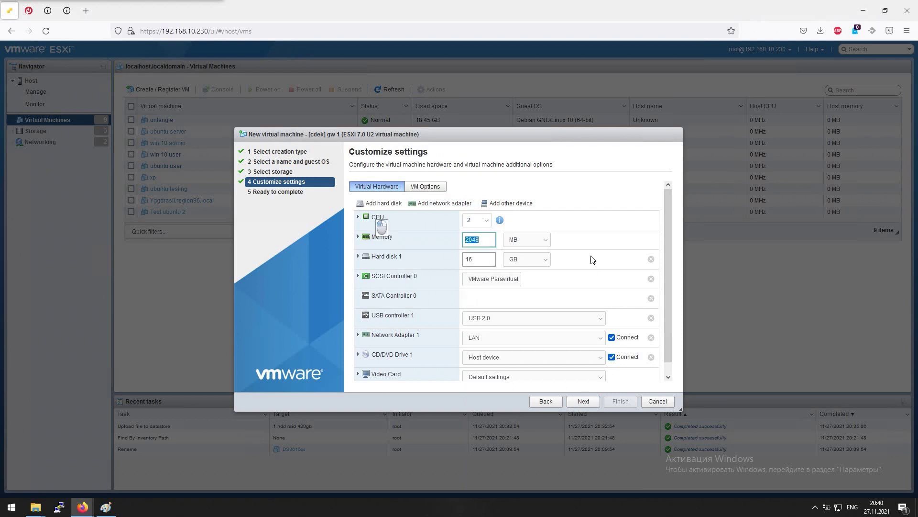
{"action": "left_click", "coordinate": [398, 262]}
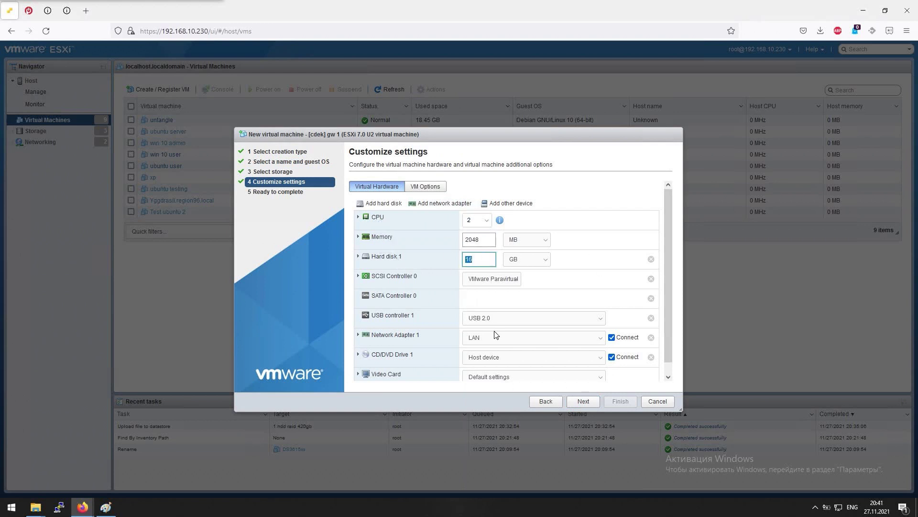
{"action": "double_click", "coordinate": [474, 259]}
{"action": "type", "text": "10"}
Add a second network adapter and connect the first adapter to WAN
{"action": "left_click", "coordinate": [574, 339]}
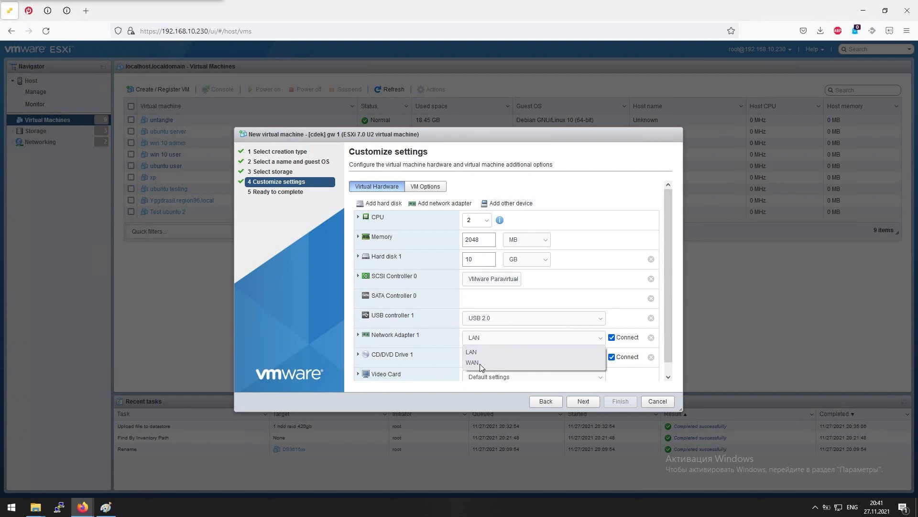
{"action": "left_click", "coordinate": [576, 214]}
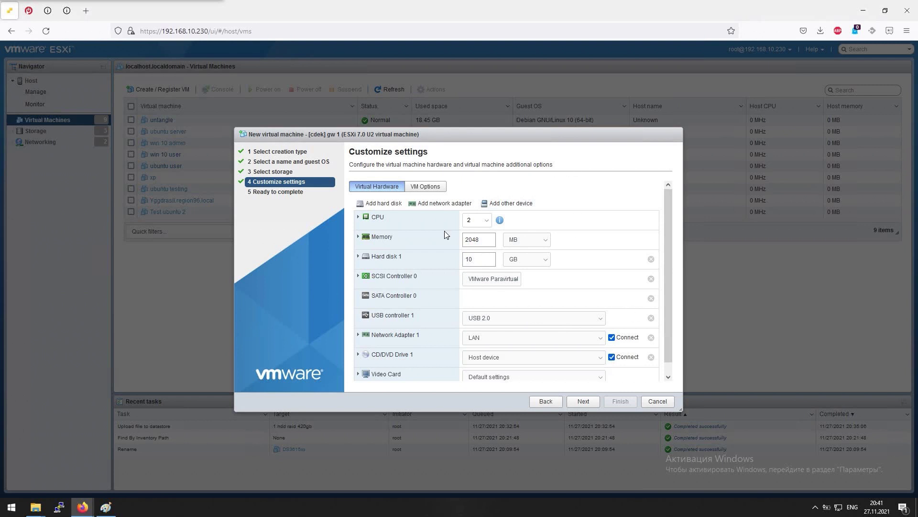
{"action": "left_click", "coordinate": [425, 207]}
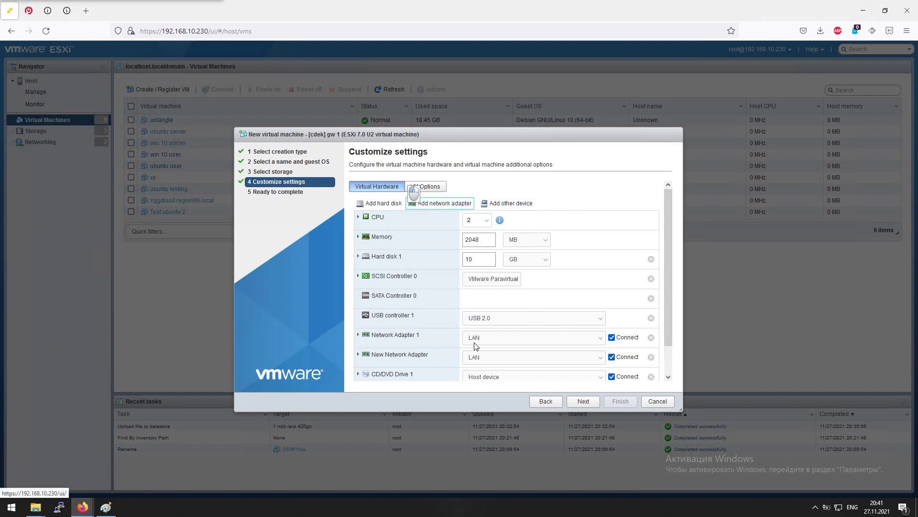
{"action": "left_click", "coordinate": [524, 342]}
{"action": "left_click", "coordinate": [481, 362]}
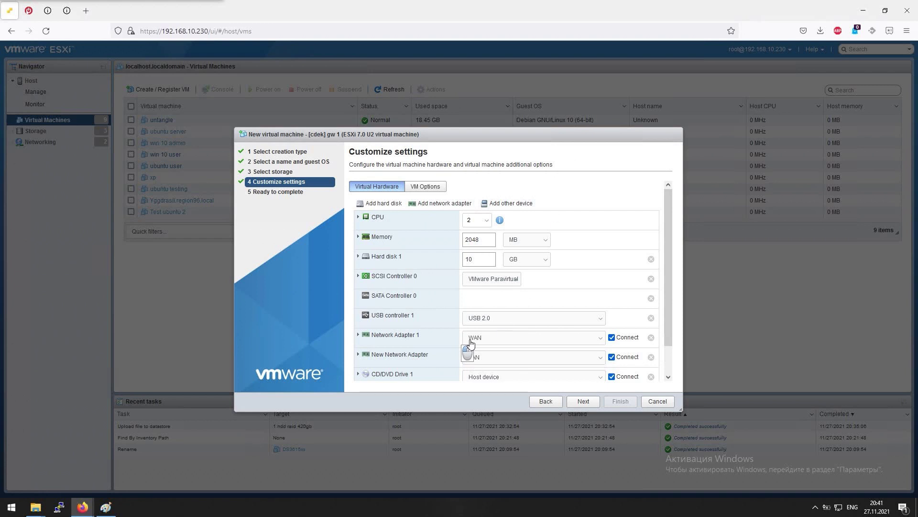
Set the CD/DVD drive to the ClearOS installer ISO from the datastore
{"action": "scroll", "coordinate": [562, 331], "scroll_direction": "down", "scroll_amount": 1}
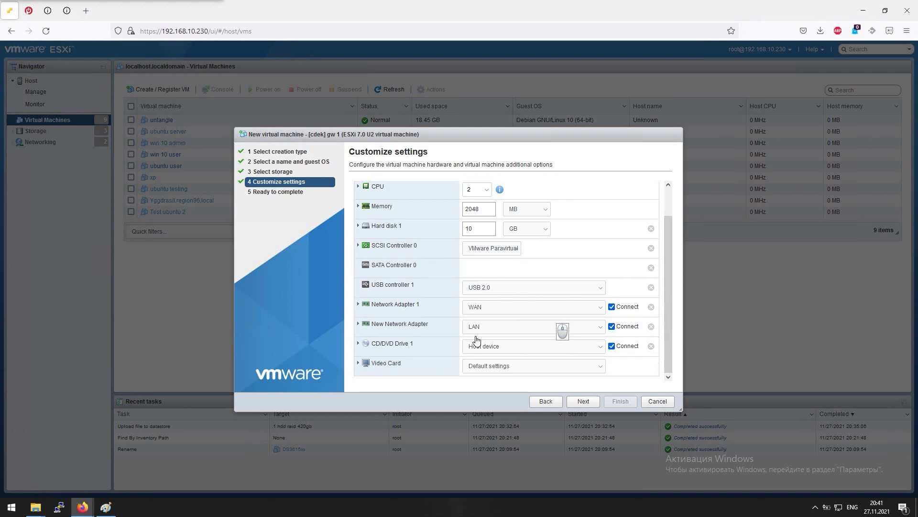
{"action": "left_click", "coordinate": [496, 346]}
{"action": "left_click", "coordinate": [489, 371]}
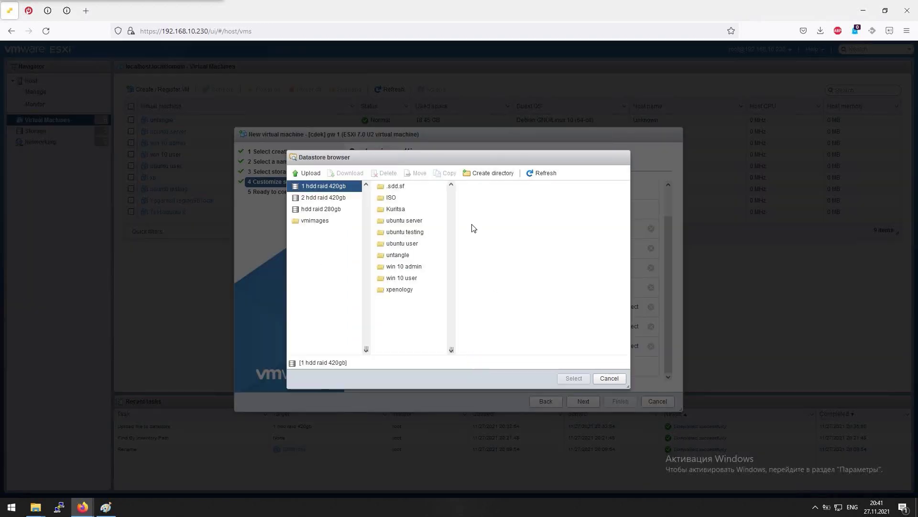
{"action": "left_click", "coordinate": [396, 198]}
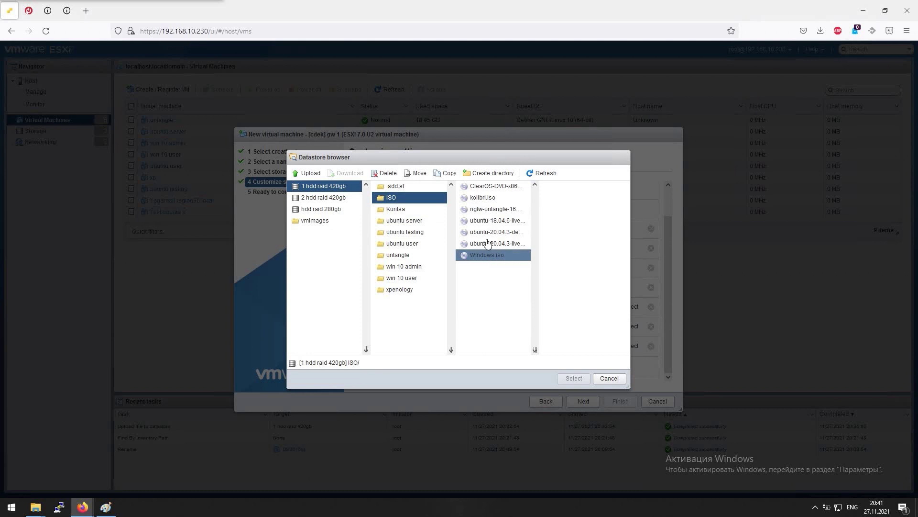
{"action": "left_click", "coordinate": [495, 186]}
{"action": "left_click", "coordinate": [577, 378]}
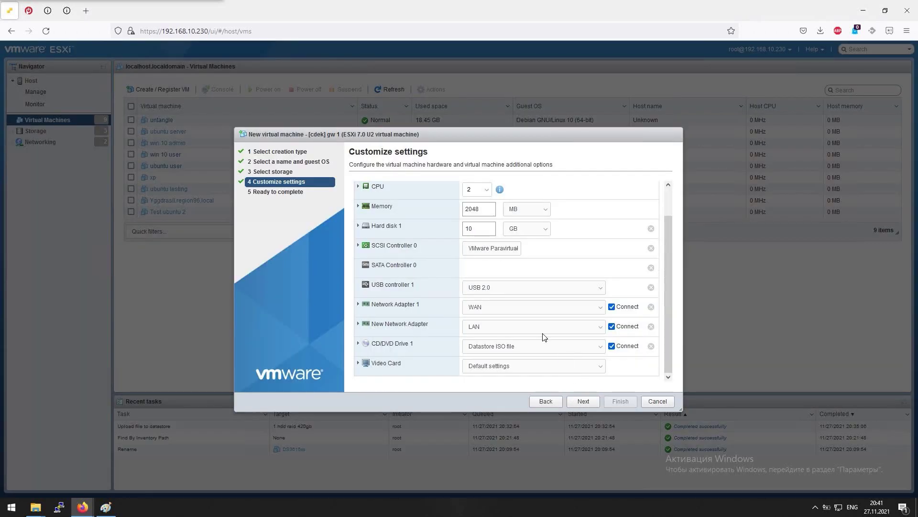
Review the settings summary and finish creating the [cdek] gw 1 VM
{"action": "scroll", "coordinate": [532, 330], "scroll_direction": "up", "scroll_amount": 2}
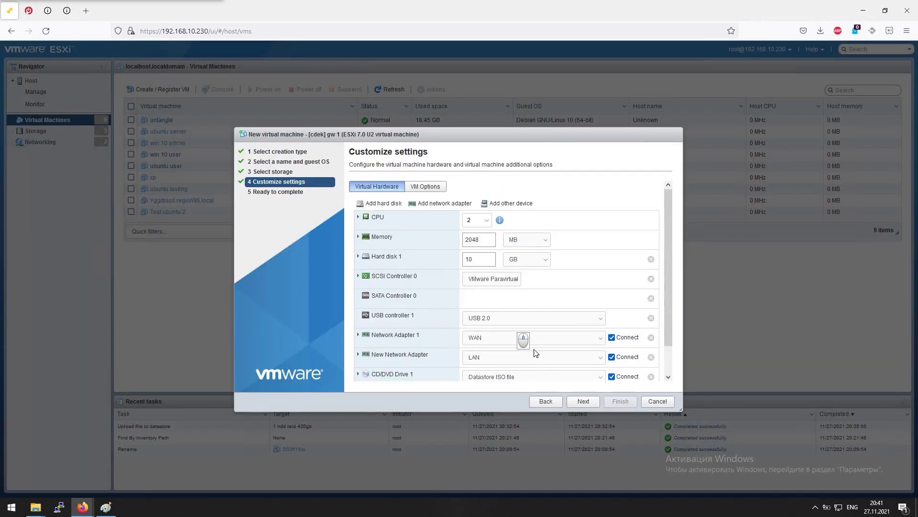
{"action": "scroll", "coordinate": [566, 272], "scroll_direction": "down", "scroll_amount": 1}
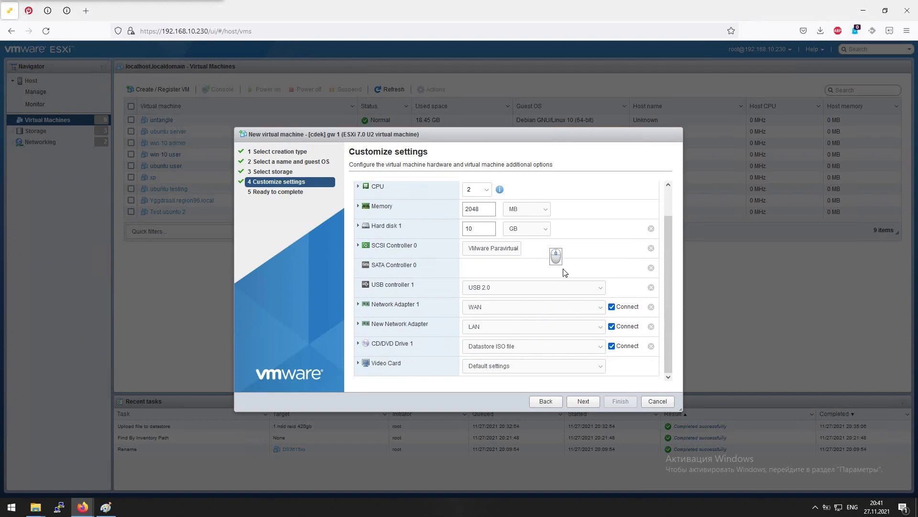
{"action": "scroll", "coordinate": [565, 273], "scroll_direction": "up", "scroll_amount": 1}
{"action": "scroll", "coordinate": [563, 275], "scroll_direction": "down", "scroll_amount": 1}
{"action": "left_click", "coordinate": [584, 402]}
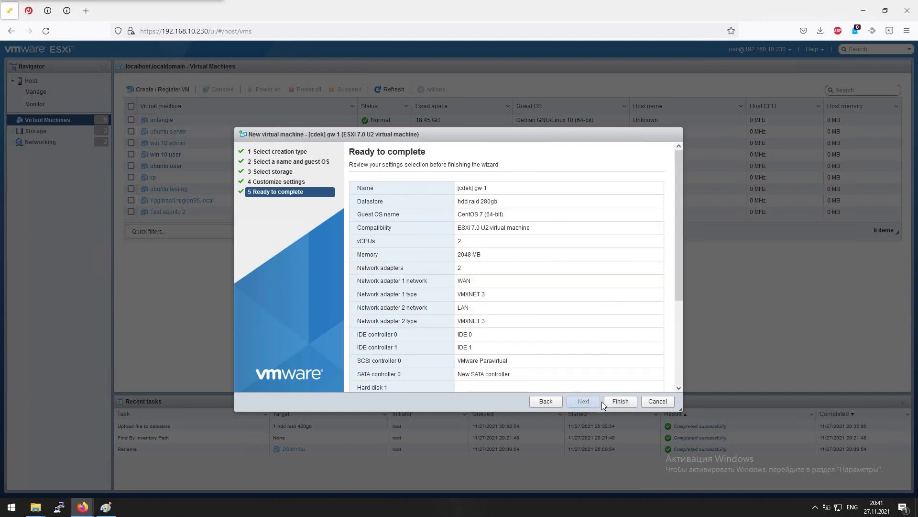
{"action": "left_click", "coordinate": [607, 400]}
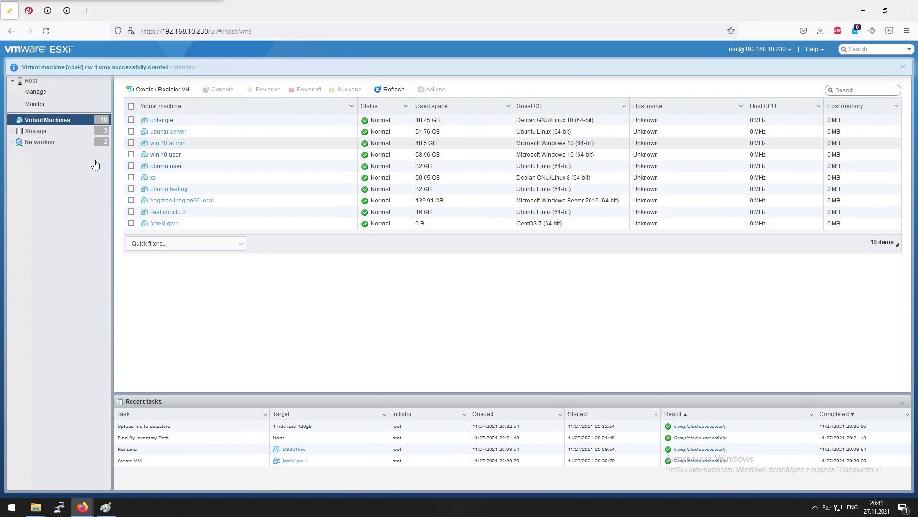
In Networking, start then cancel a new port group, view vSwitch0–vSwitch3, and return to Paint
{"action": "left_click", "coordinate": [36, 131]}
{"action": "left_click", "coordinate": [40, 142]}
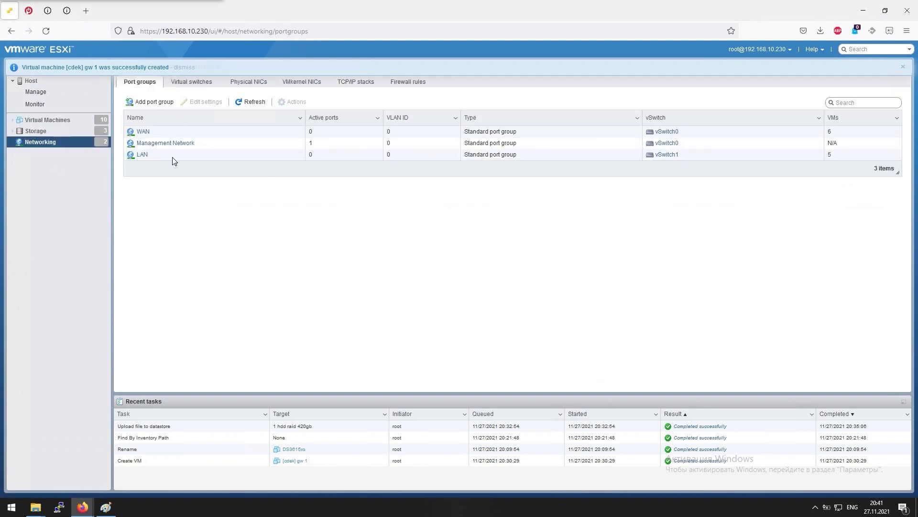
{"action": "left_click", "coordinate": [150, 101]}
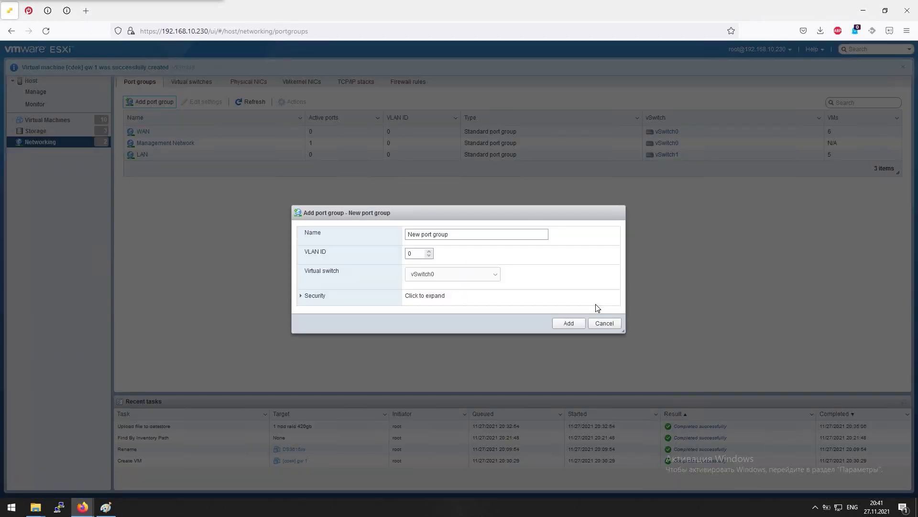
{"action": "left_click", "coordinate": [467, 275]}
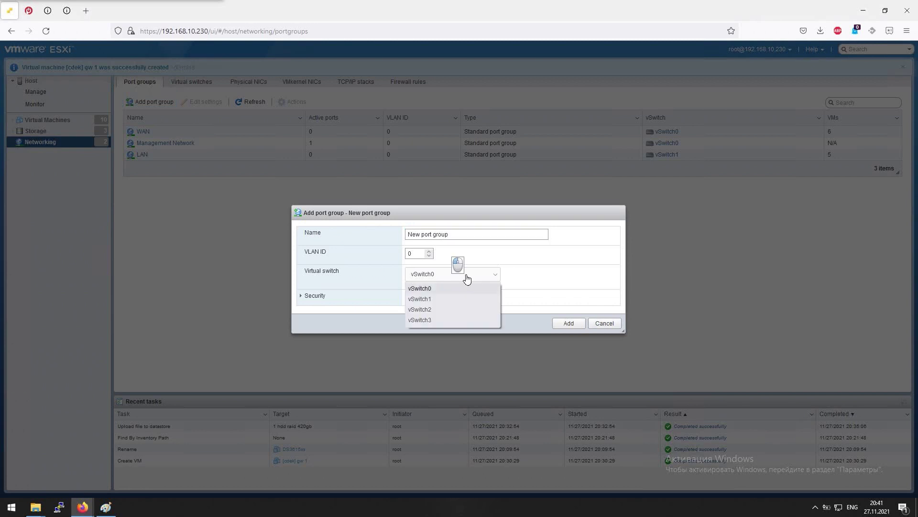
{"action": "left_click", "coordinate": [603, 324]}
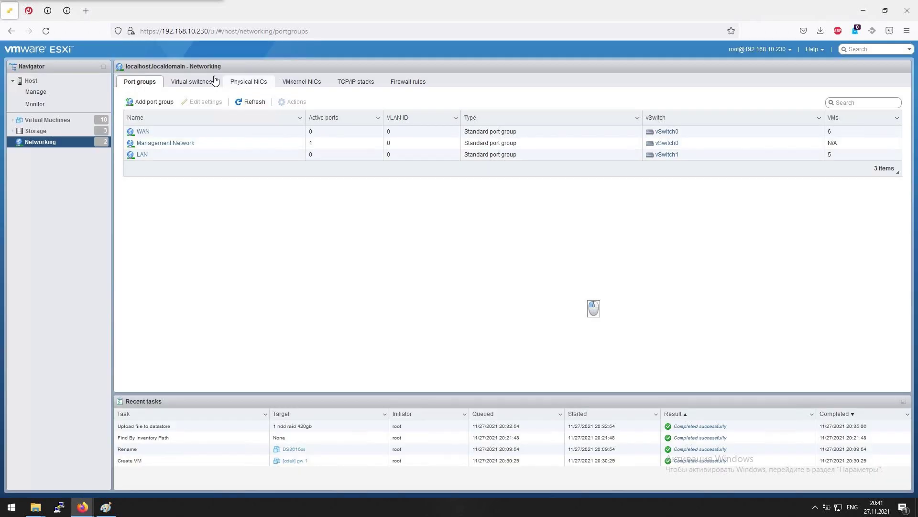
{"action": "left_click", "coordinate": [192, 82]}
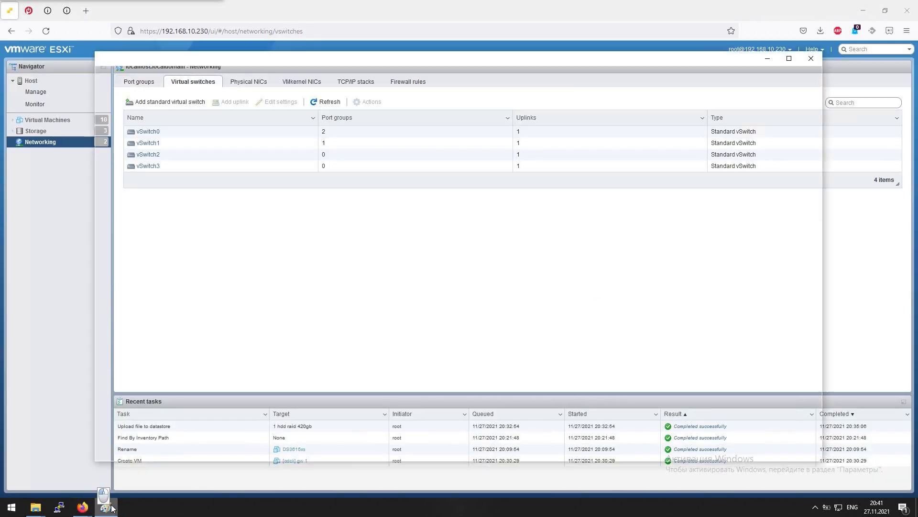
{"action": "left_click", "coordinate": [105, 507]}
Resize and move the Paint window to uncover the ESXi switch list
{"action": "mouse_move", "coordinate": [284, 48]}
{"action": "left_mouse_down"}
{"action": "mouse_move", "coordinate": [276, 281]}
{"action": "mouse_move", "coordinate": [292, 190]}
{"action": "left_mouse_up"}
{"action": "scroll", "coordinate": [338, 297], "scroll_direction": "down", "scroll_amount": 2}
{"action": "scroll", "coordinate": [337, 296], "scroll_direction": "down", "scroll_amount": 3}
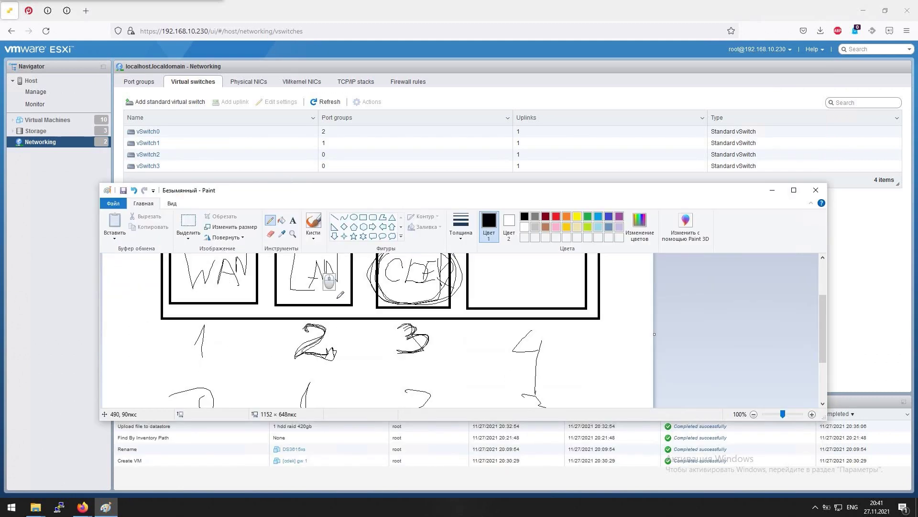
{"action": "left_click_drag", "start_coordinate": [345, 167], "coordinate": [345, 104]}
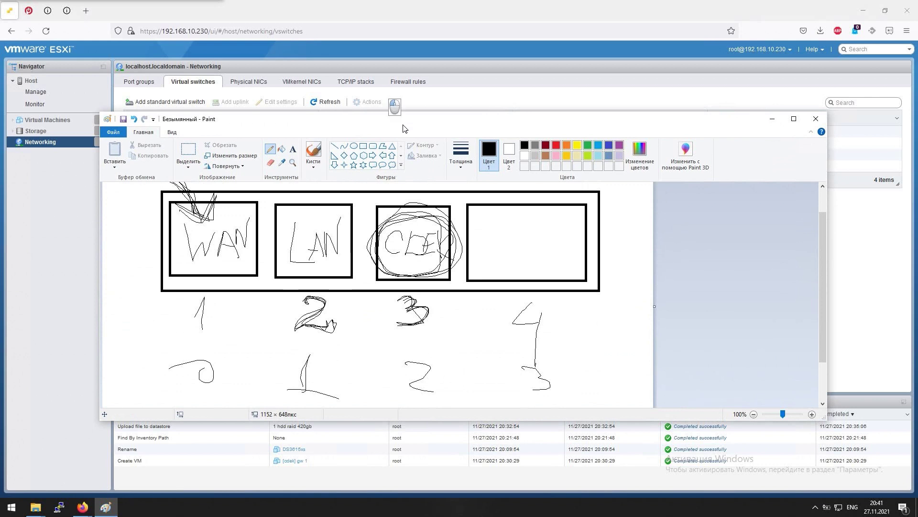
{"action": "left_click_drag", "start_coordinate": [404, 126], "coordinate": [407, 187]}
Circle the second-row numbers 0 and 2 in the sketch, then open ESXi's Add port group form
{"action": "mouse_move", "coordinate": [227, 418]}
{"action": "left_mouse_down"}
{"action": "mouse_move", "coordinate": [196, 421]}
{"action": "mouse_move", "coordinate": [211, 397]}
{"action": "mouse_move", "coordinate": [205, 423]}
{"action": "left_mouse_up"}
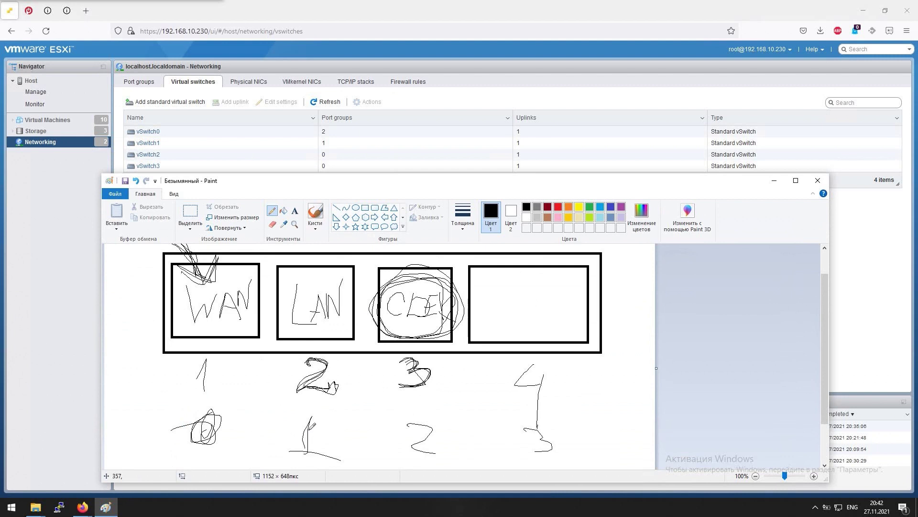
{"action": "mouse_move", "coordinate": [311, 412]}
{"action": "left_mouse_down"}
{"action": "mouse_move", "coordinate": [297, 445]}
{"action": "mouse_move", "coordinate": [318, 414]}
{"action": "left_mouse_up"}
{"action": "mouse_move", "coordinate": [420, 407]}
{"action": "left_mouse_down"}
{"action": "mouse_move", "coordinate": [407, 457]}
{"action": "mouse_move", "coordinate": [443, 417]}
{"action": "mouse_move", "coordinate": [415, 466]}
{"action": "mouse_move", "coordinate": [433, 412]}
{"action": "mouse_move", "coordinate": [408, 409]}
{"action": "left_mouse_up"}
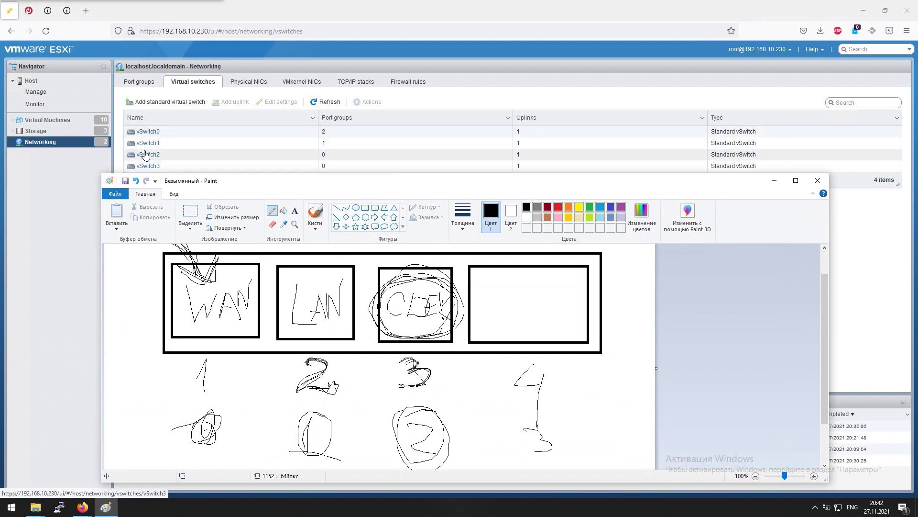
{"action": "left_click", "coordinate": [139, 81]}
{"action": "left_click", "coordinate": [150, 102]}
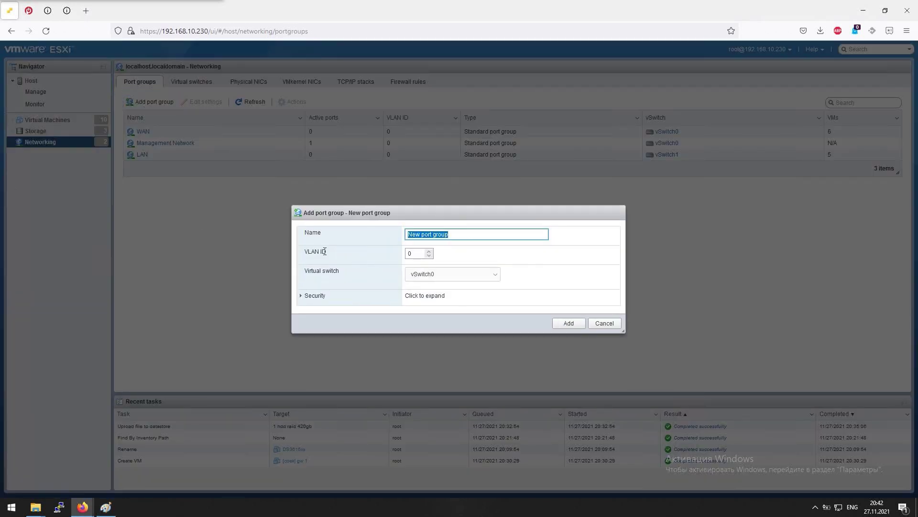
Create a port group named CDEK on vSwitch2
{"action": "type", "text": "CCD"}
{"action": "key", "text": "shift+BackSpace"}
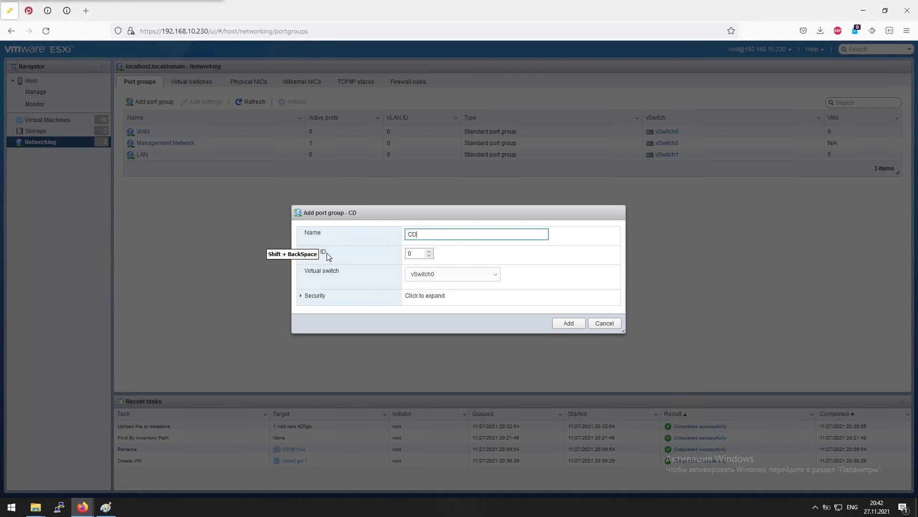
{"action": "key", "text": "BackSpace"}
{"action": "left_click", "coordinate": [447, 275]}
{"action": "left_click", "coordinate": [434, 306]}
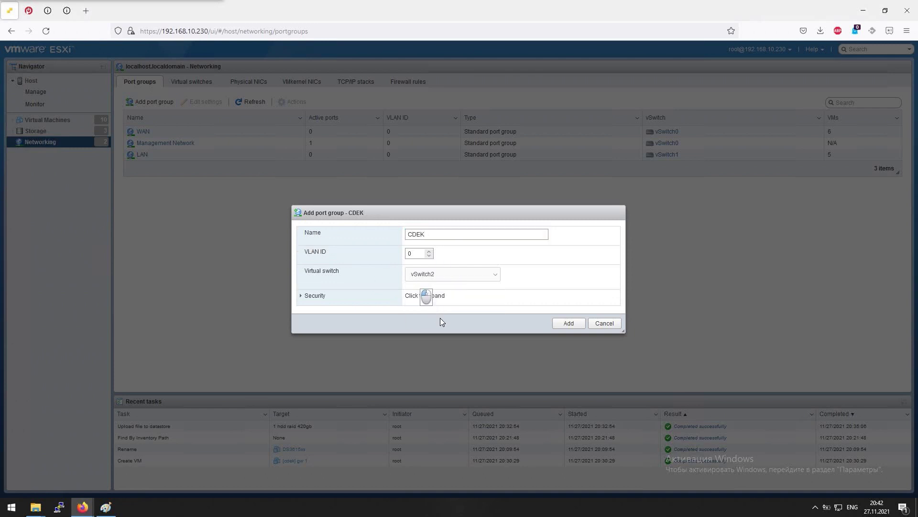
{"action": "left_click", "coordinate": [569, 323]}
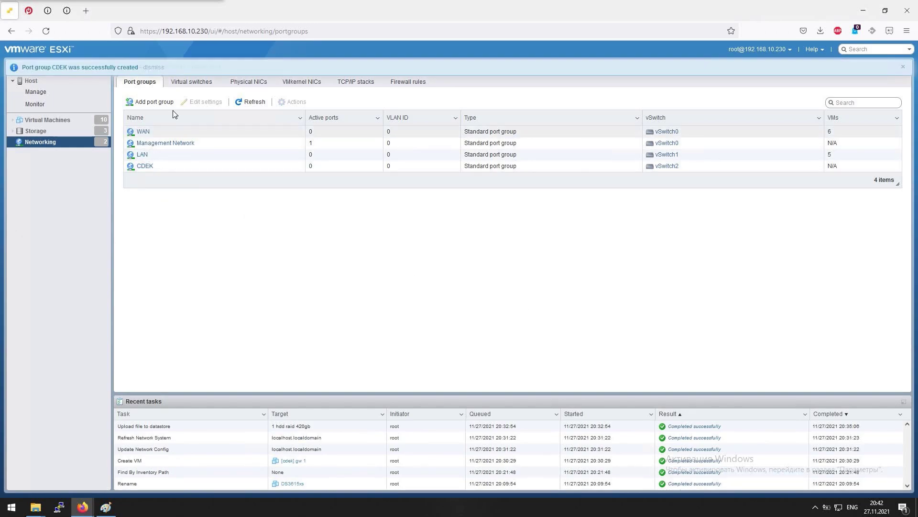
Browse the Physical NICs, VMkernel NICs, TCP/IP stacks and Port groups tabs, then open Virtual Machines
{"action": "left_click", "coordinate": [249, 82]}
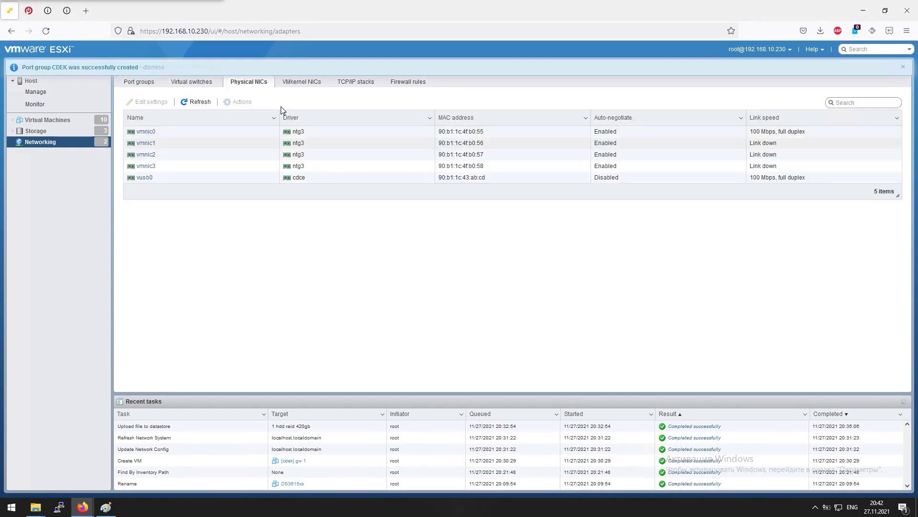
{"action": "left_click", "coordinate": [299, 82]}
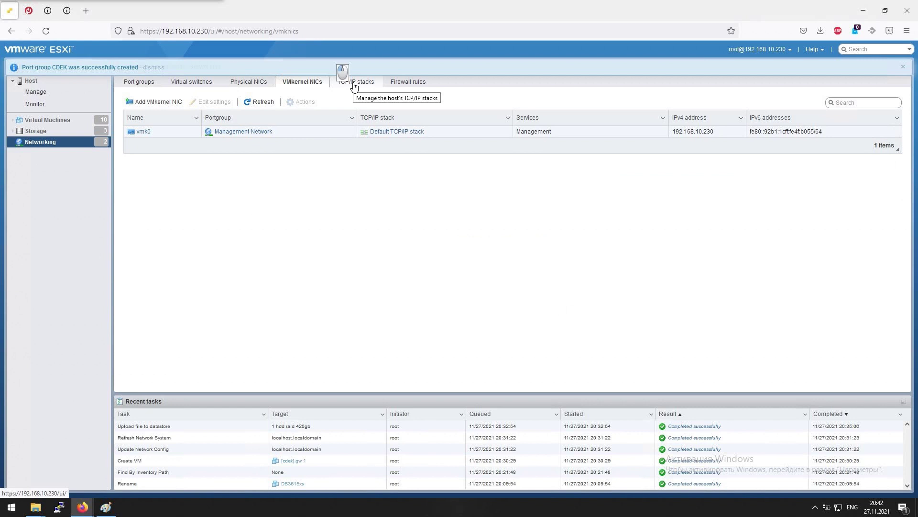
{"action": "left_click", "coordinate": [354, 84]}
{"action": "left_click", "coordinate": [194, 85]}
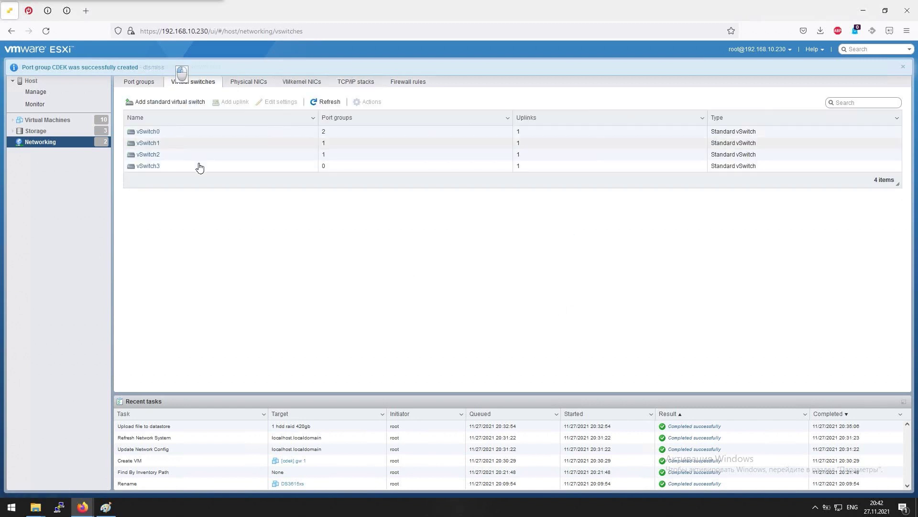
{"action": "left_click", "coordinate": [286, 85]}
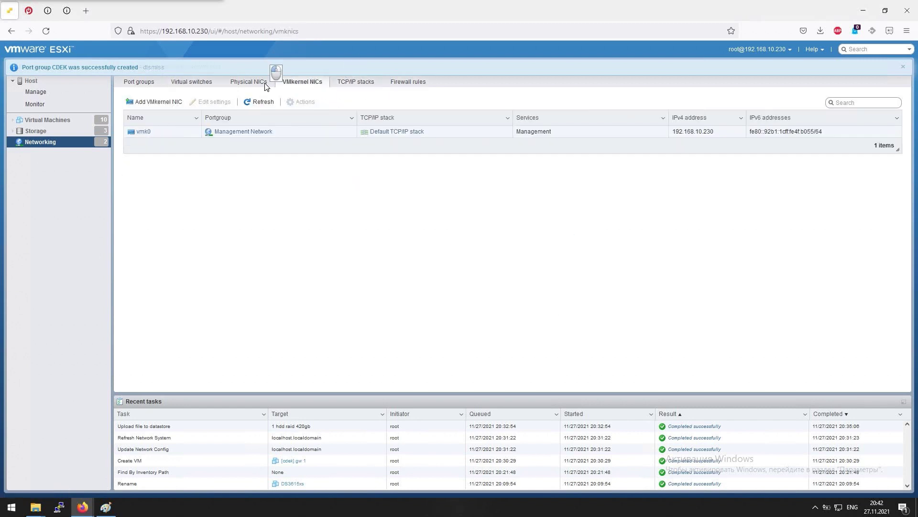
{"action": "left_click", "coordinate": [263, 84]}
{"action": "left_click", "coordinate": [337, 84]}
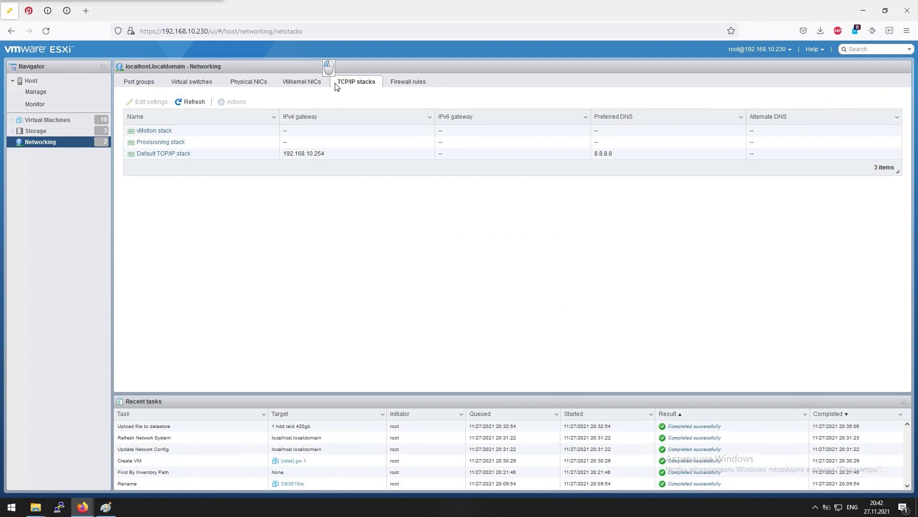
{"action": "left_click", "coordinate": [147, 85]}
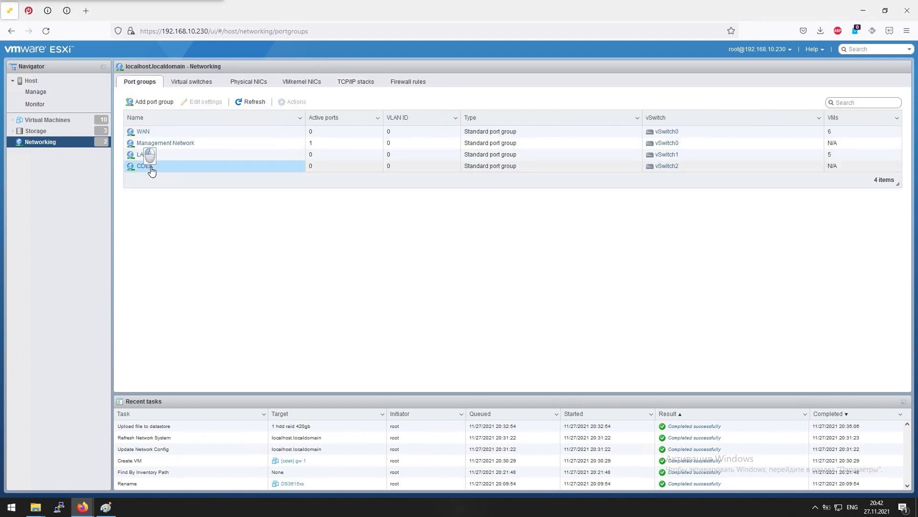
{"action": "left_click", "coordinate": [47, 119]}
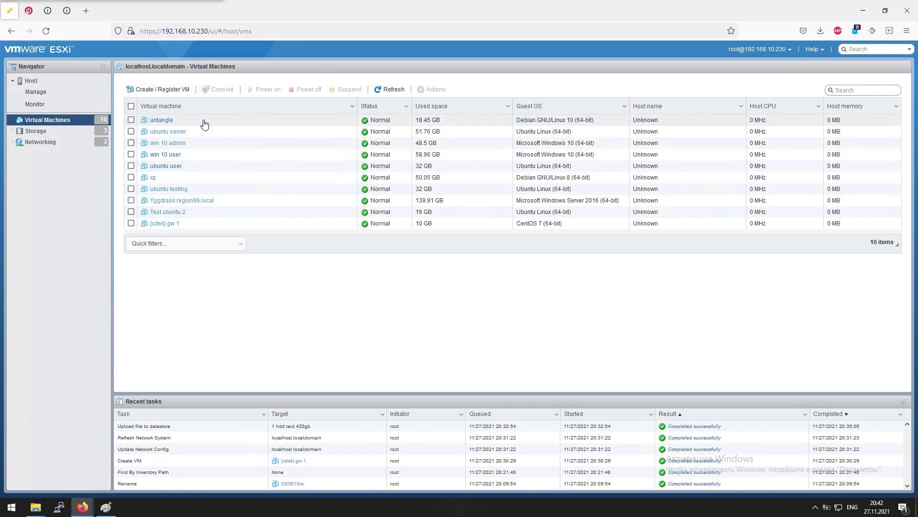
Attach [cdek] gw 1's Network Adapter 2 to CDEK, save, and power it on to the console
{"action": "left_click", "coordinate": [211, 224]}
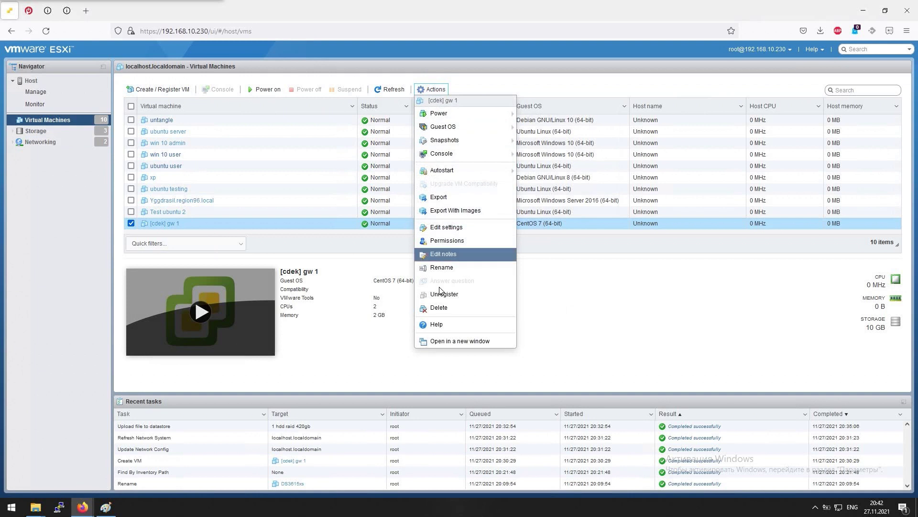
{"action": "left_click", "coordinate": [443, 228]}
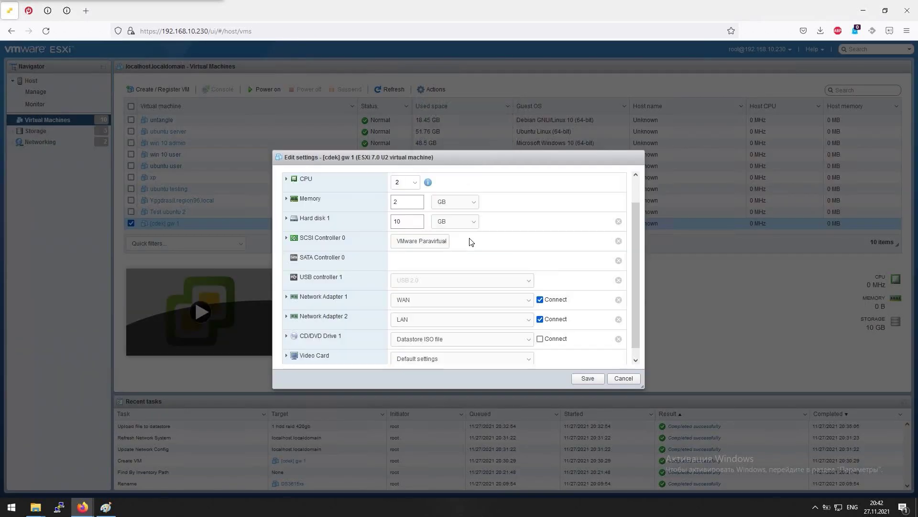
{"action": "left_click", "coordinate": [433, 318]}
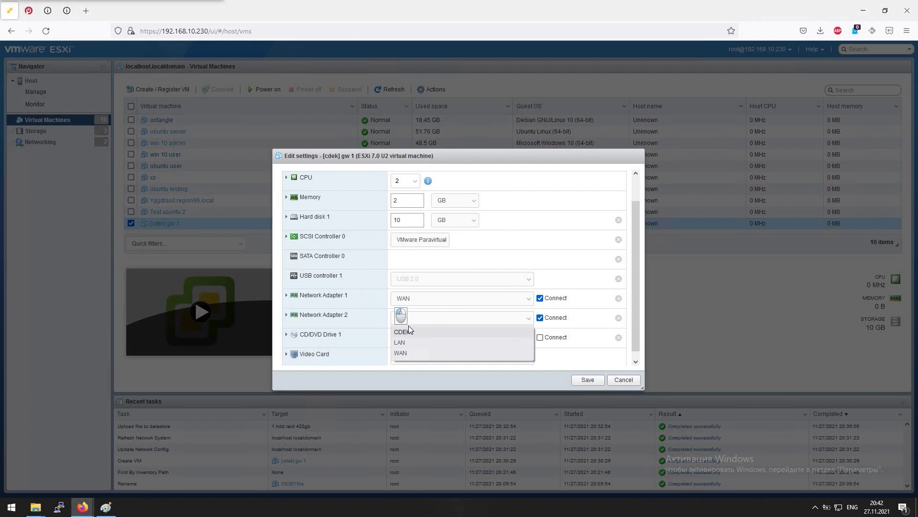
{"action": "left_click", "coordinate": [404, 331]}
{"action": "left_click", "coordinate": [587, 380]}
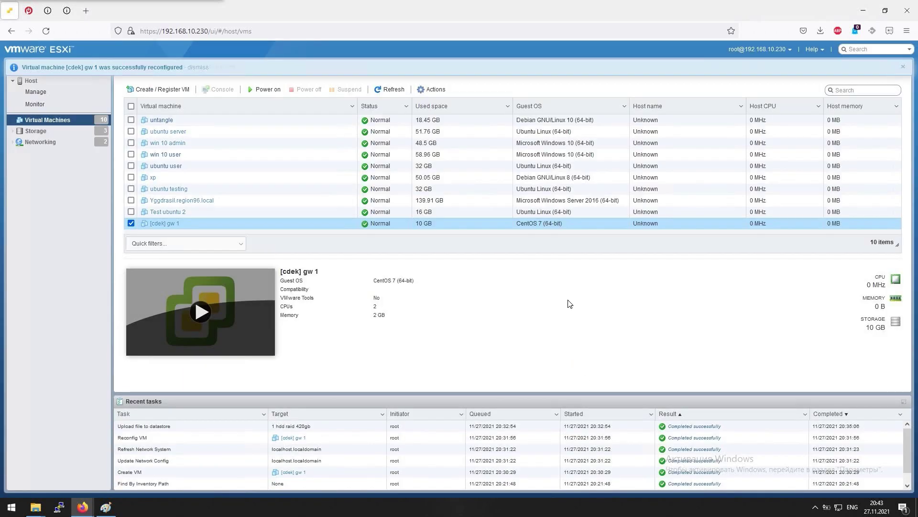
{"action": "left_click", "coordinate": [210, 317]}
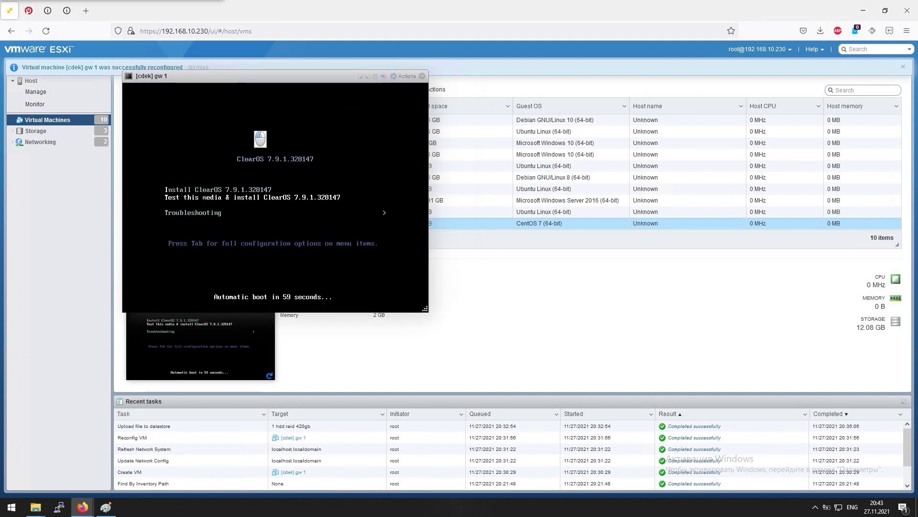
Interrupt the boot countdown and launch the ClearOS 7.9.1 installer to its language selection screen
{"action": "key", "text": "Down"}
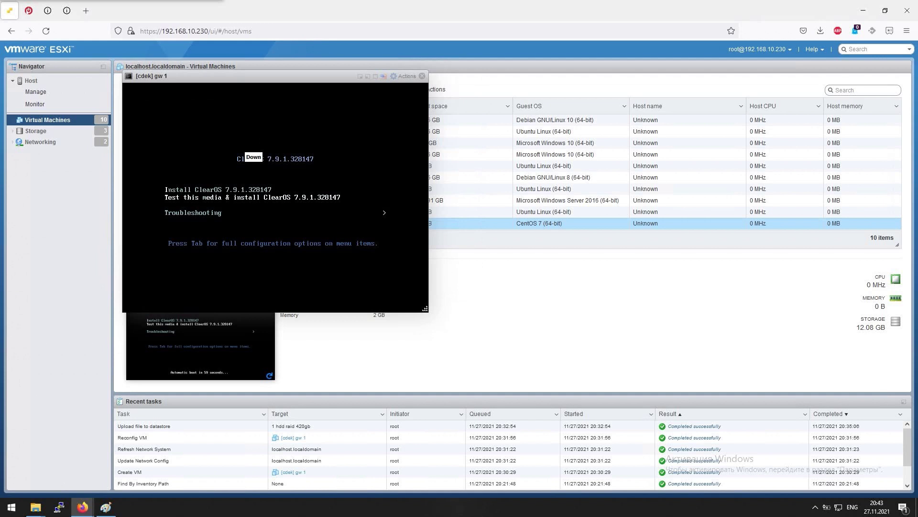
{"action": "key", "text": "Return"}
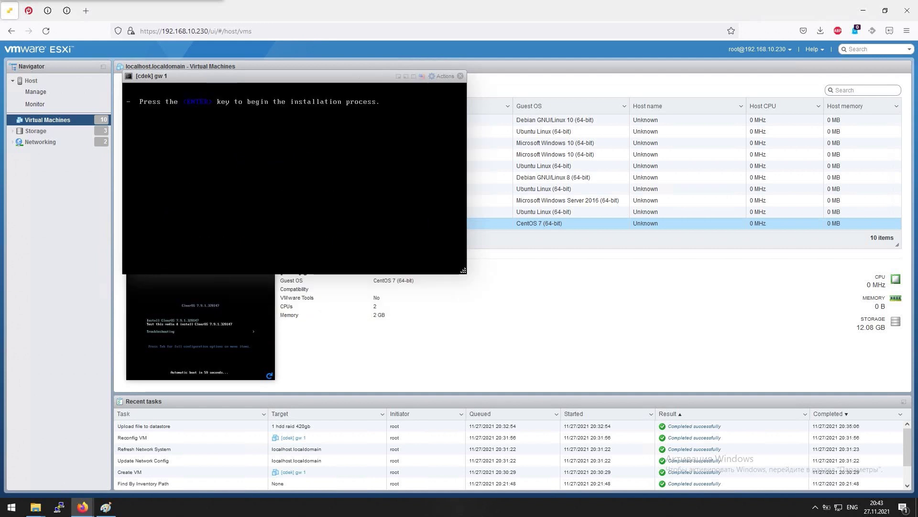
{"action": "key", "text": "Return"}
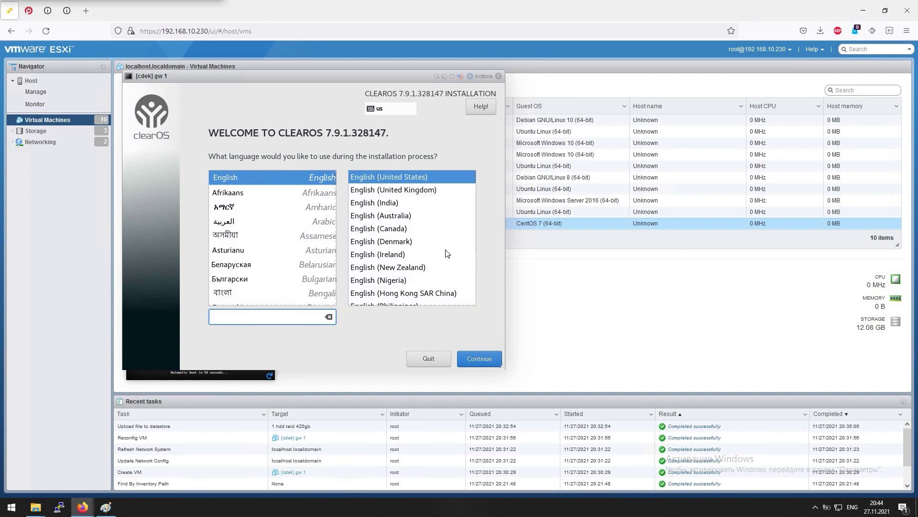
Keep English (United States) and set the installer time zone to Asia/Yekaterinburg
{"action": "left_click", "coordinate": [503, 360]}
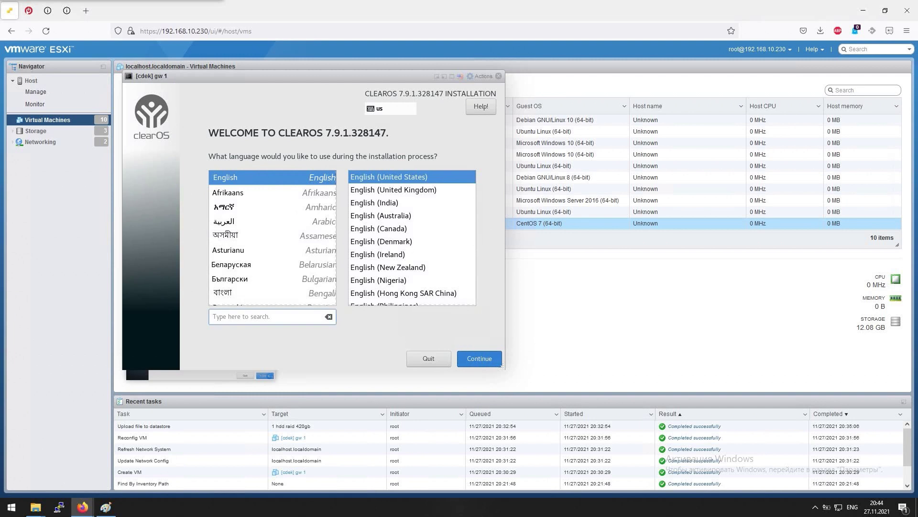
{"action": "left_click", "coordinate": [472, 362]}
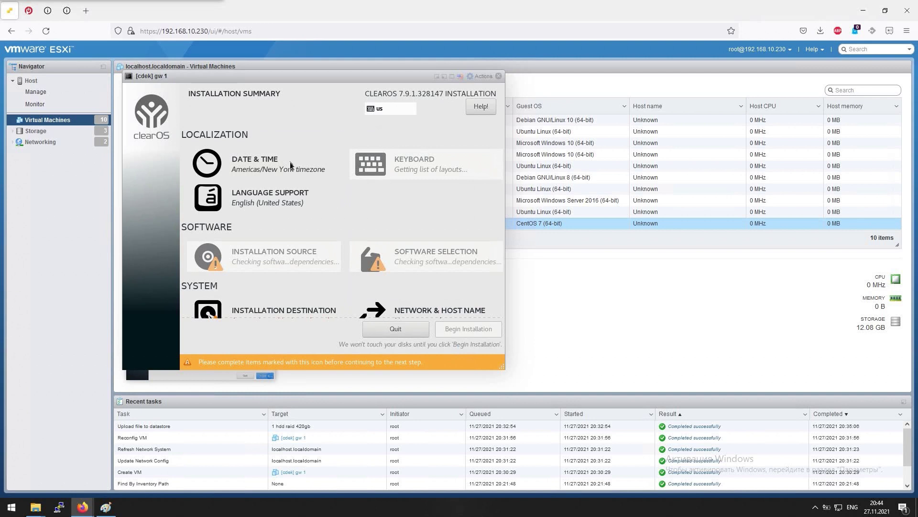
{"action": "left_click", "coordinate": [288, 166]}
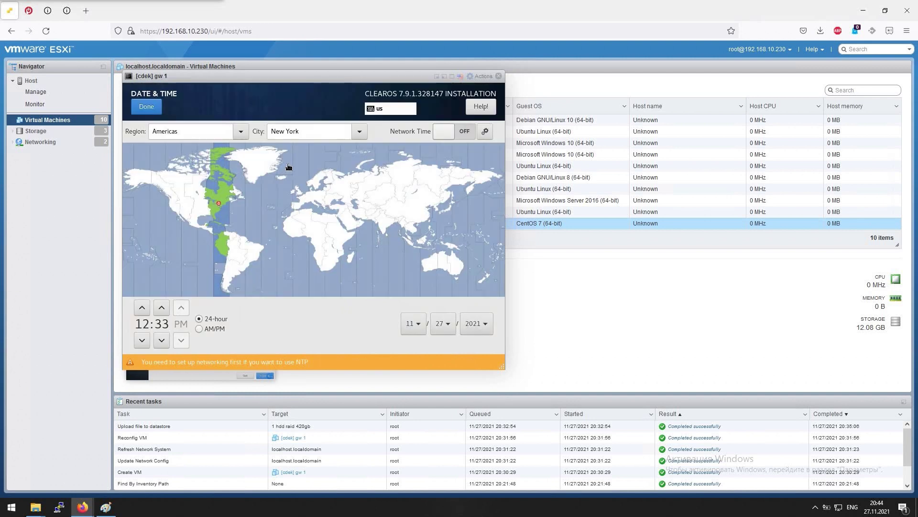
{"action": "left_click", "coordinate": [365, 187]}
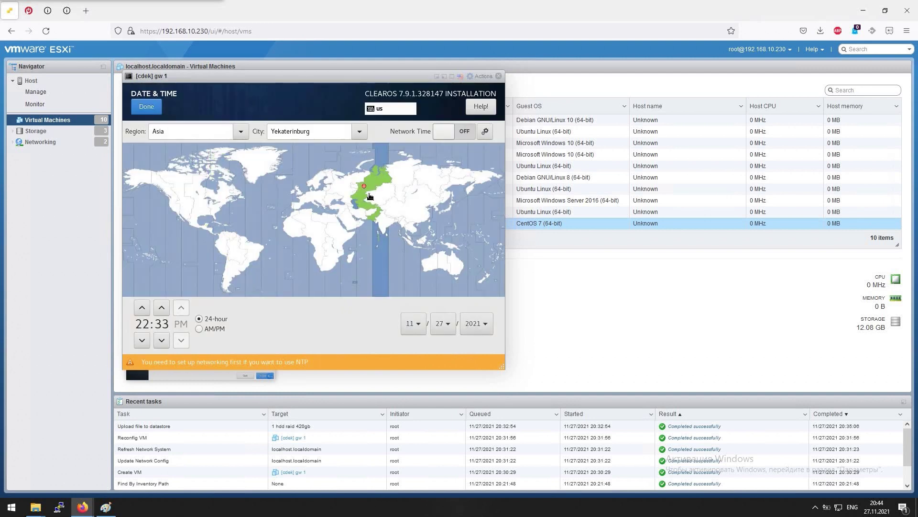
{"action": "left_click", "coordinate": [146, 106]}
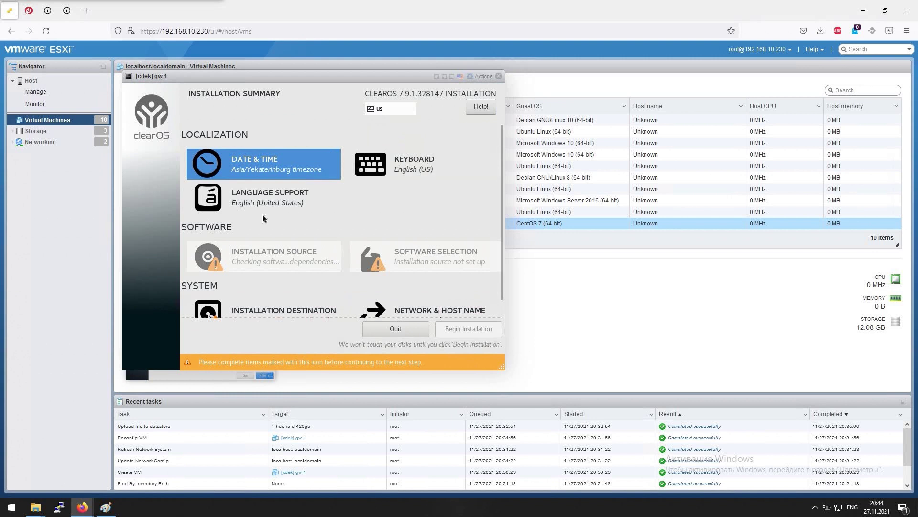
{"action": "scroll", "coordinate": [280, 246], "scroll_direction": "down", "scroll_amount": 1}
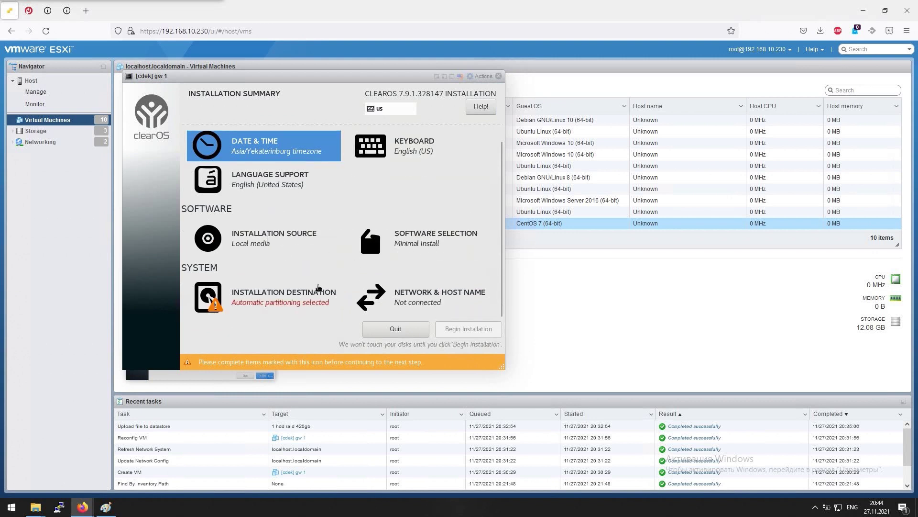
Deselect the 10 GiB virtual disk under Installation Destination
{"action": "left_click", "coordinate": [281, 293]}
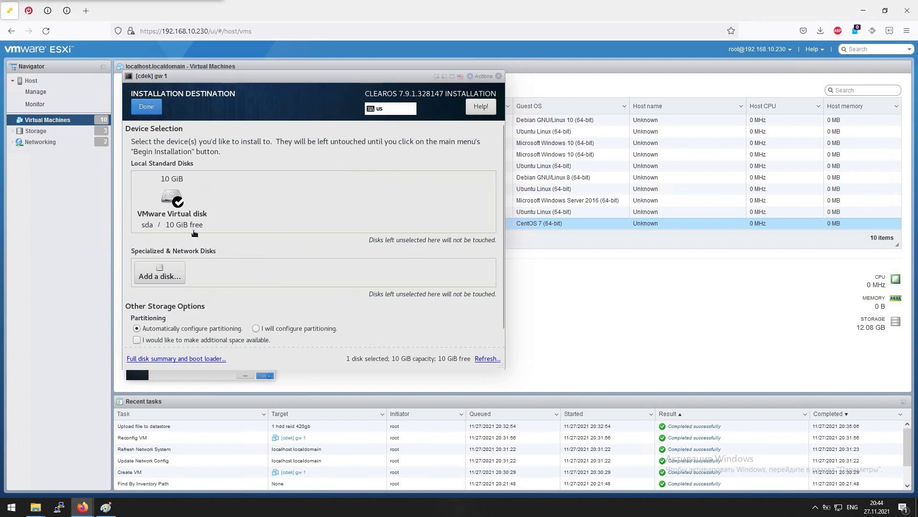
{"action": "left_click", "coordinate": [172, 201]}
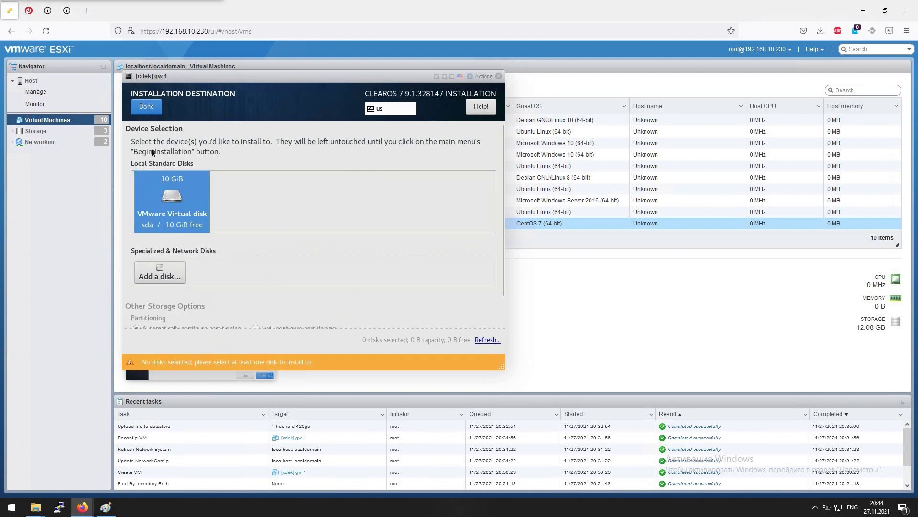
{"action": "left_click", "coordinate": [147, 106]}
Switch on the ens192 Ethernet adapter and review both adapters' connection details
{"action": "left_click", "coordinate": [394, 300]}
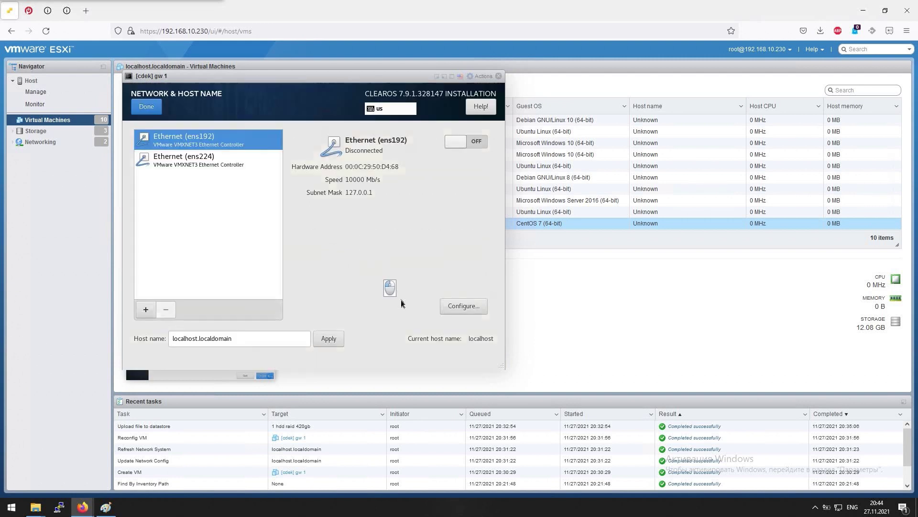
{"action": "left_click", "coordinate": [463, 143]}
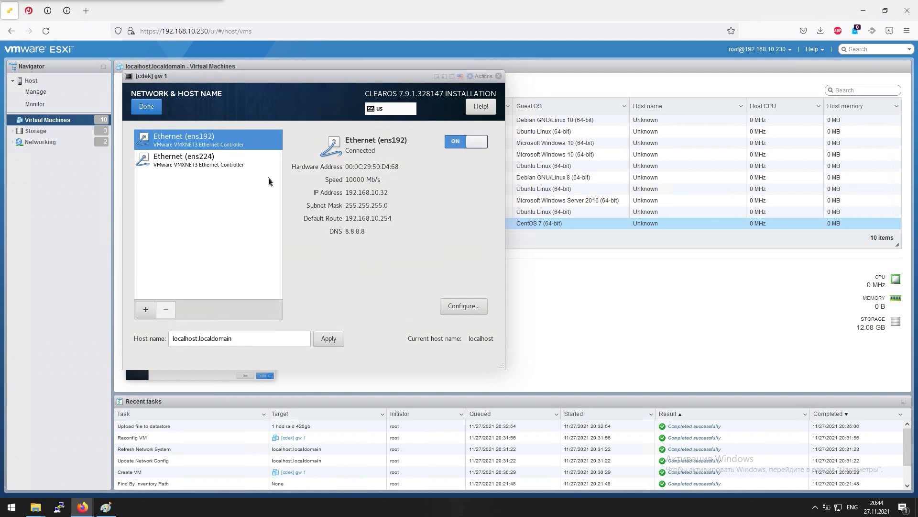
{"action": "left_click", "coordinate": [199, 158]}
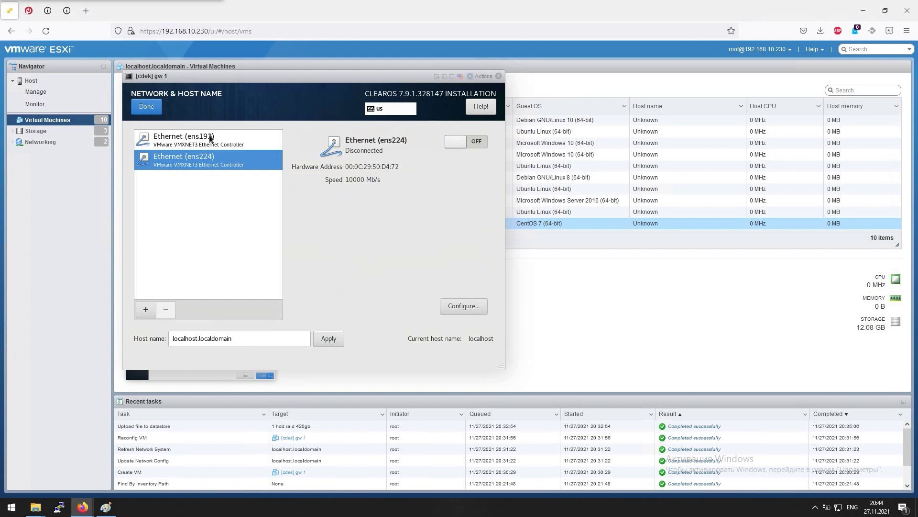
{"action": "left_click", "coordinate": [205, 139]}
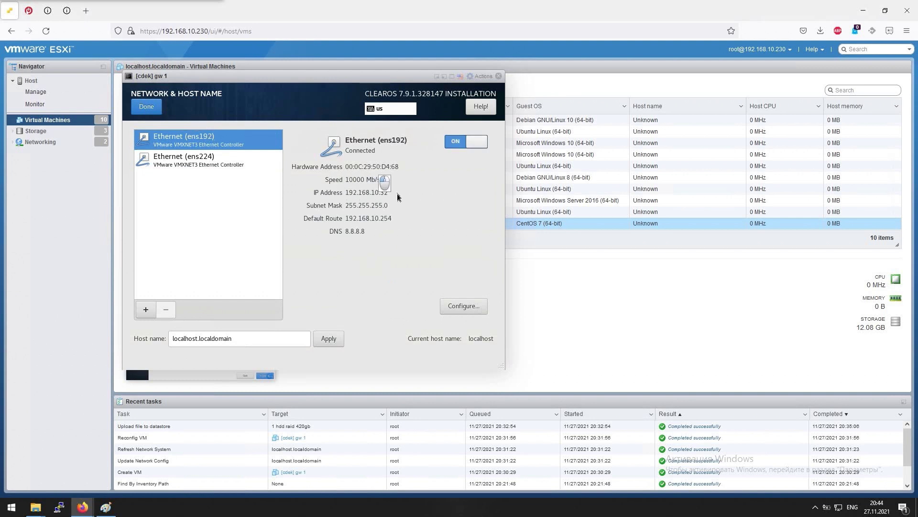
{"action": "left_click", "coordinate": [176, 163]}
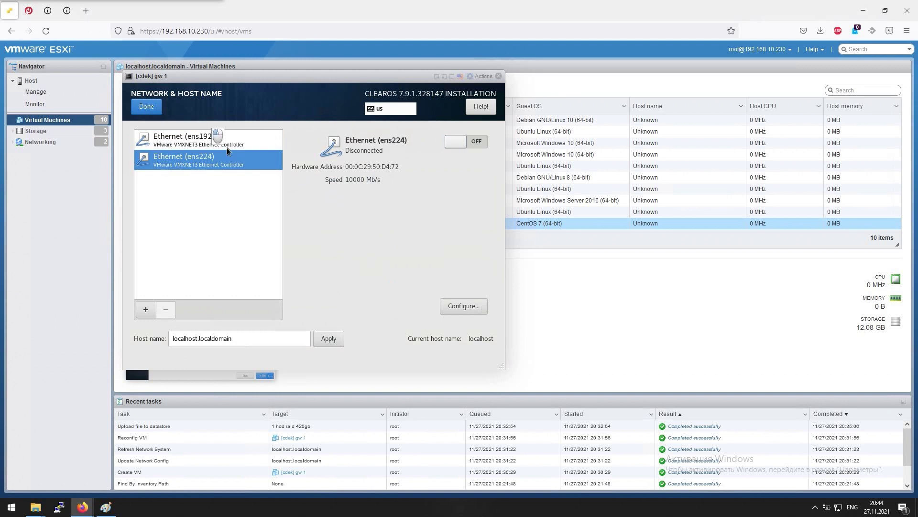
{"action": "left_click", "coordinate": [227, 147]}
{"action": "left_click", "coordinate": [219, 161]}
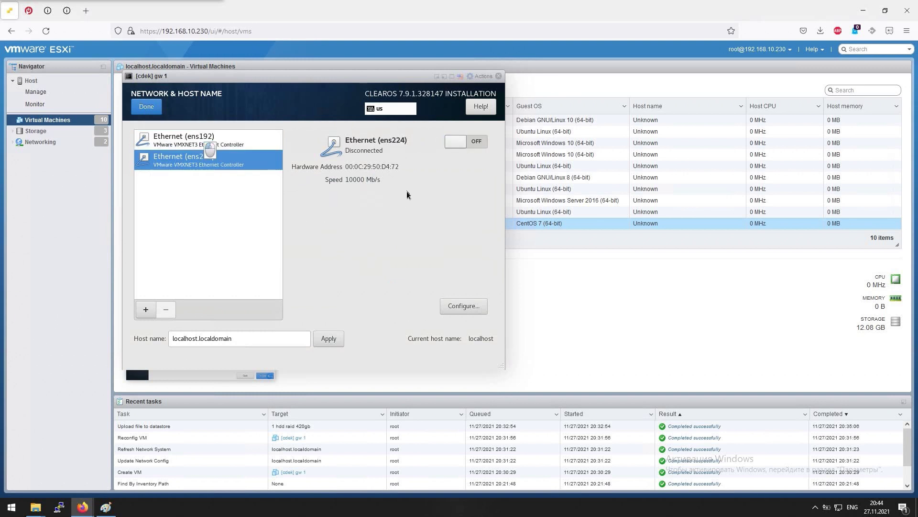
Switch on the ens224 adapter and apply the localhost.localdomain host name
{"action": "left_click", "coordinate": [449, 144]}
{"action": "left_click", "coordinate": [205, 139]}
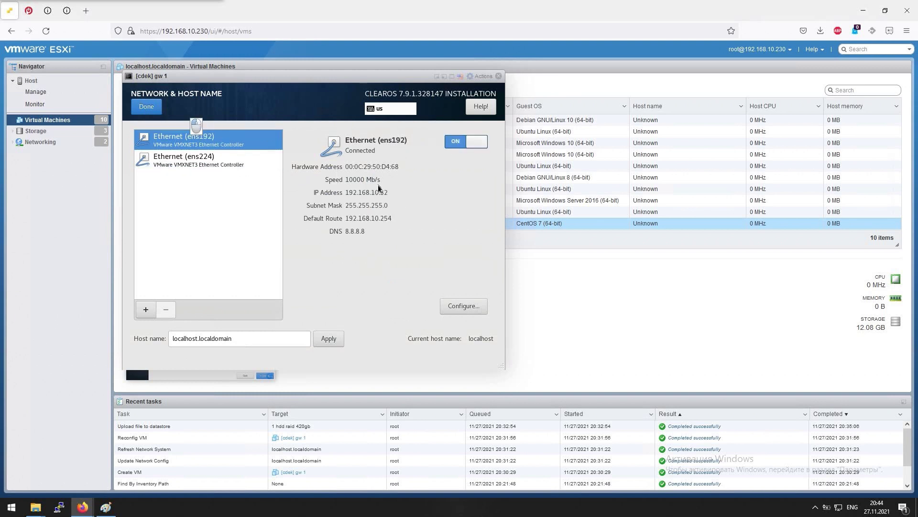
{"action": "left_click", "coordinate": [204, 165]}
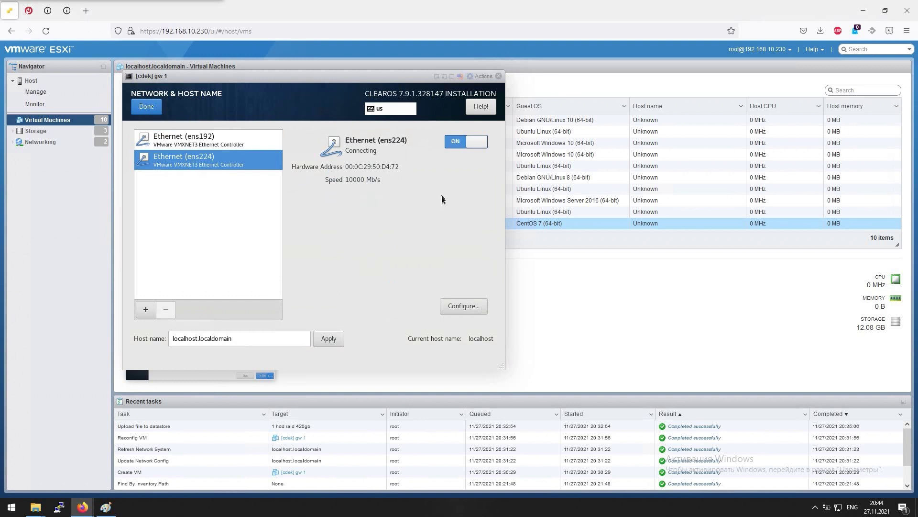
{"action": "left_click", "coordinate": [198, 139]}
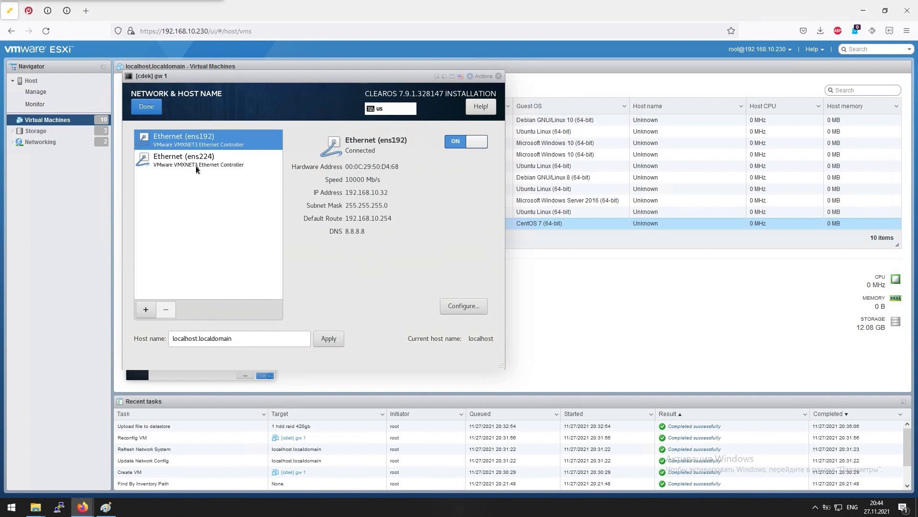
{"action": "left_click", "coordinate": [195, 165]}
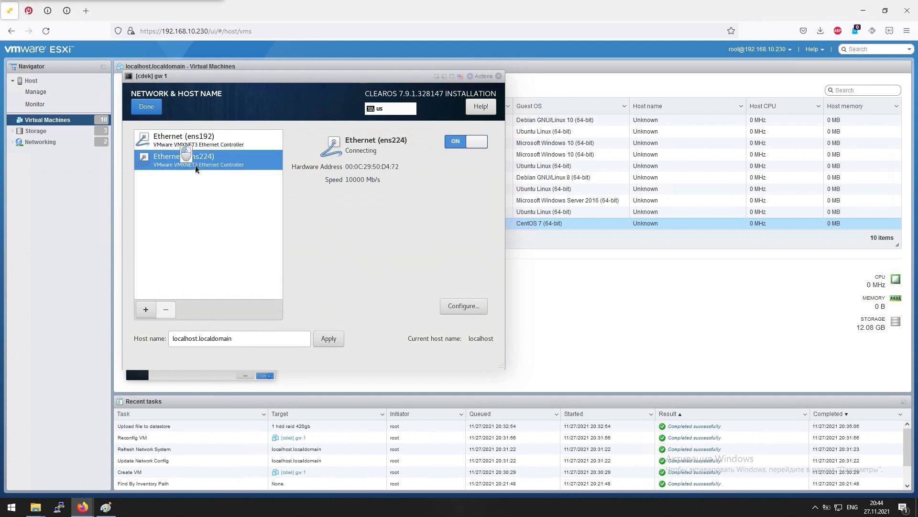
{"action": "left_click", "coordinate": [328, 339]}
{"action": "key", "text": "alt+d"}
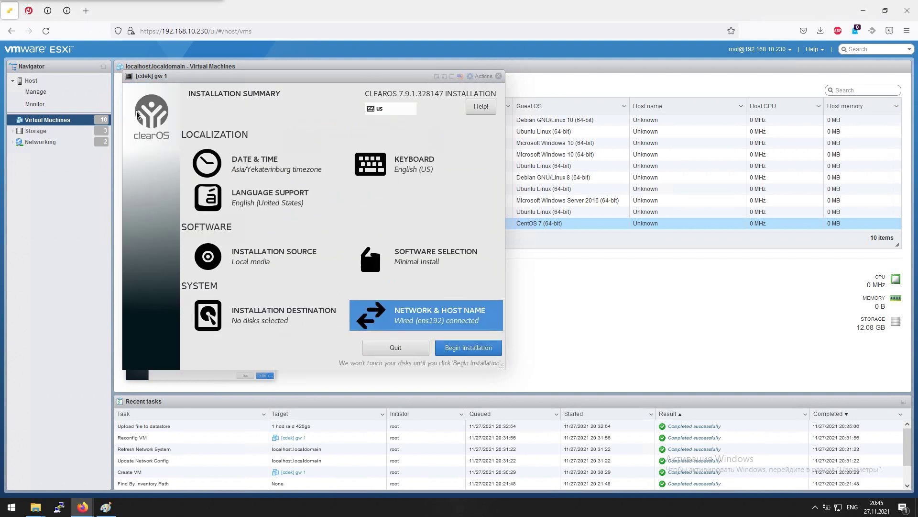
Begin the installation and set and confirm the root password, accepting the weak-password warning
{"action": "left_click", "coordinate": [460, 354]}
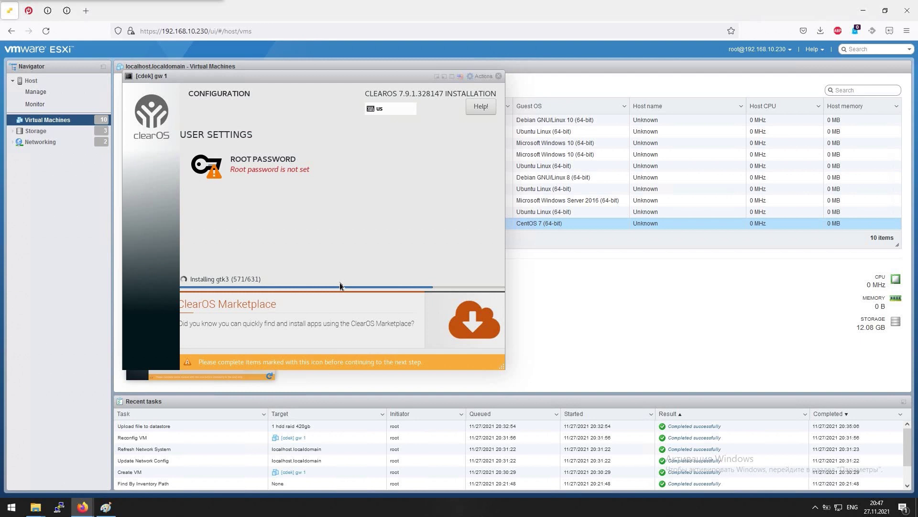
{"action": "left_click", "coordinate": [270, 171]}
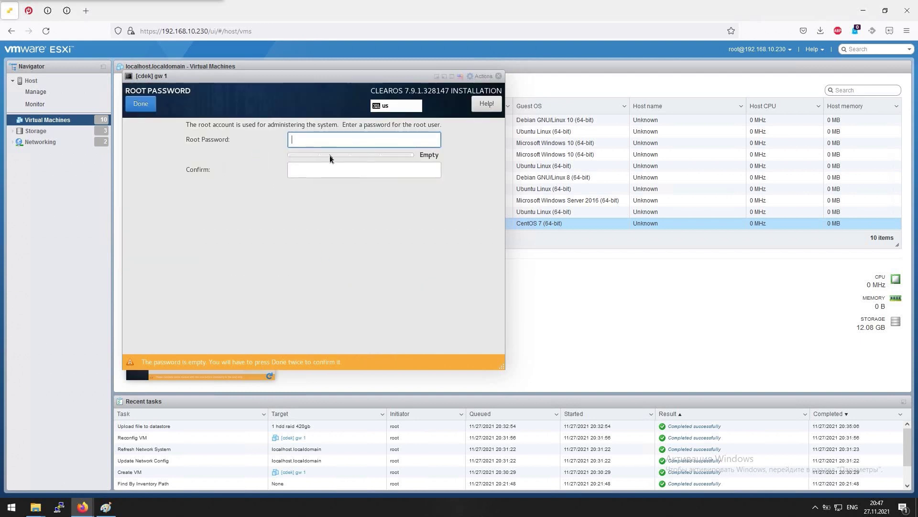
{"action": "type", "text": "•••••••••"}
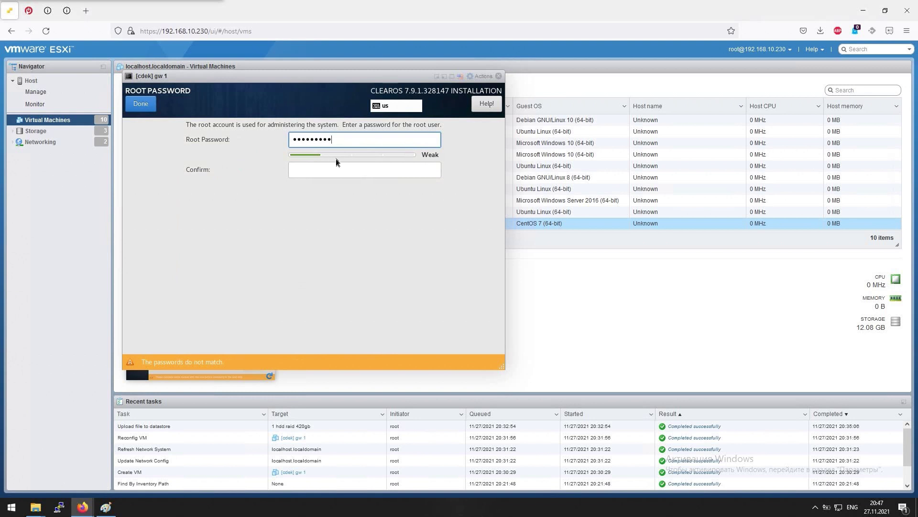
{"action": "key", "text": "Tab"}
{"action": "type", "text": "•••••••••"}
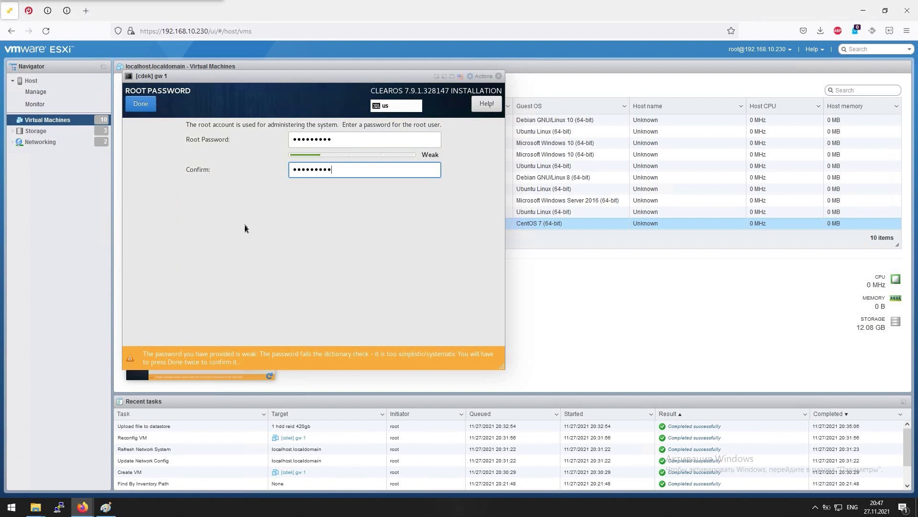
{"action": "left_click", "coordinate": [142, 108]}
{"action": "left_click", "coordinate": [142, 109]}
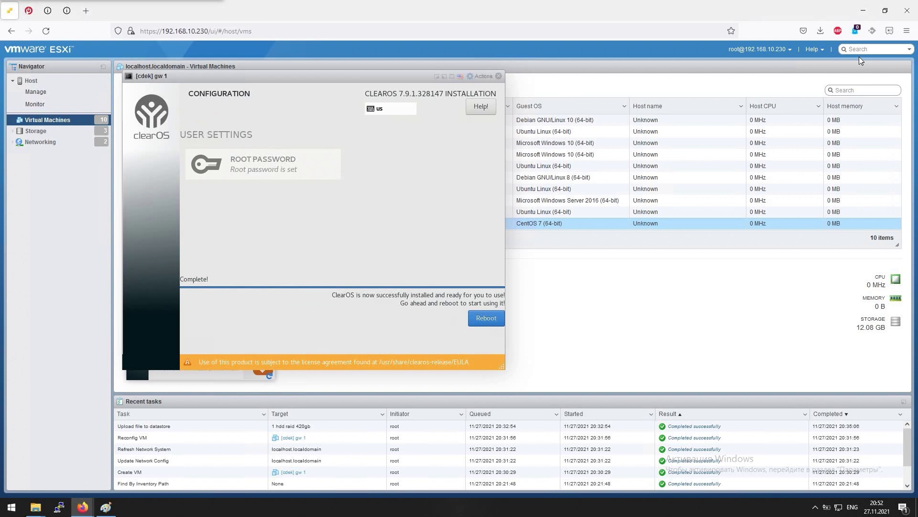
Reboot the installed ClearOS VM and boot its default GRUB entry into the Network Console
{"action": "left_click", "coordinate": [478, 320]}
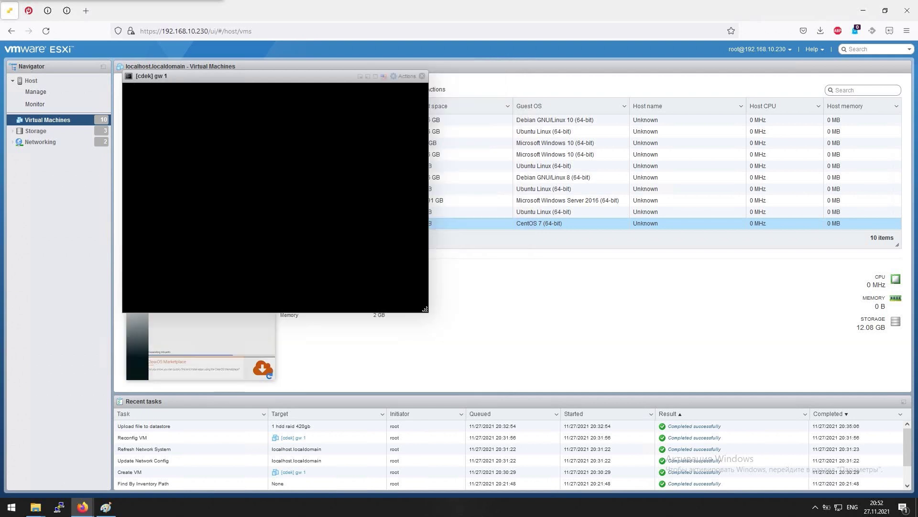
{"action": "key", "text": "Return"}
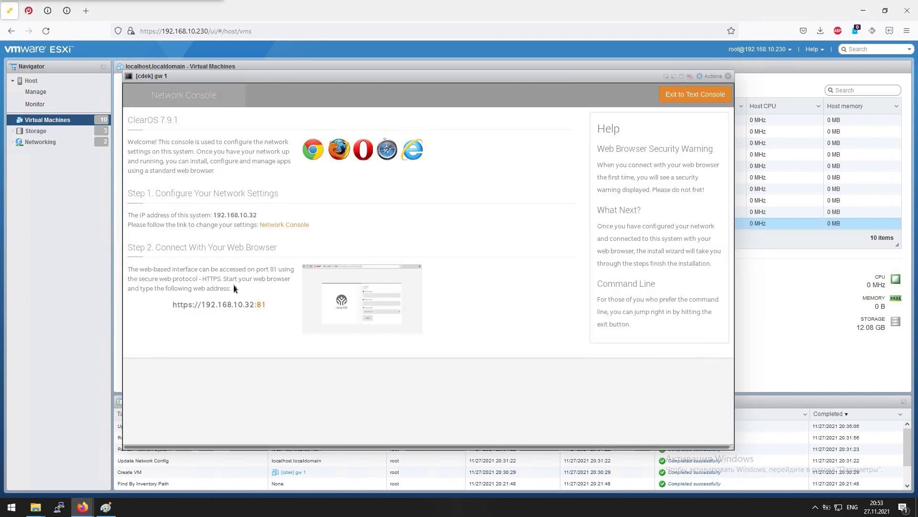
{"action": "left_click_drag", "start_coordinate": [267, 305], "coordinate": [175, 305]}
{"action": "right_click", "coordinate": [173, 306]}
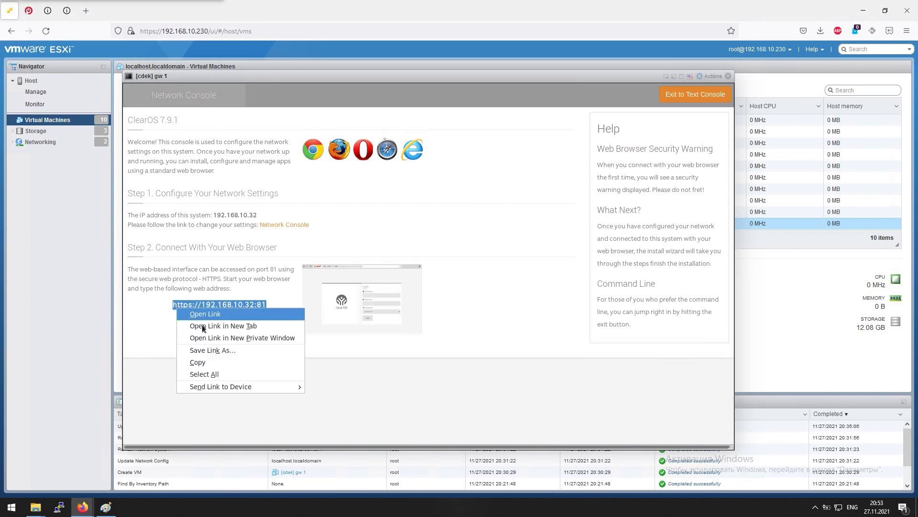
{"action": "key", "text": "c"}
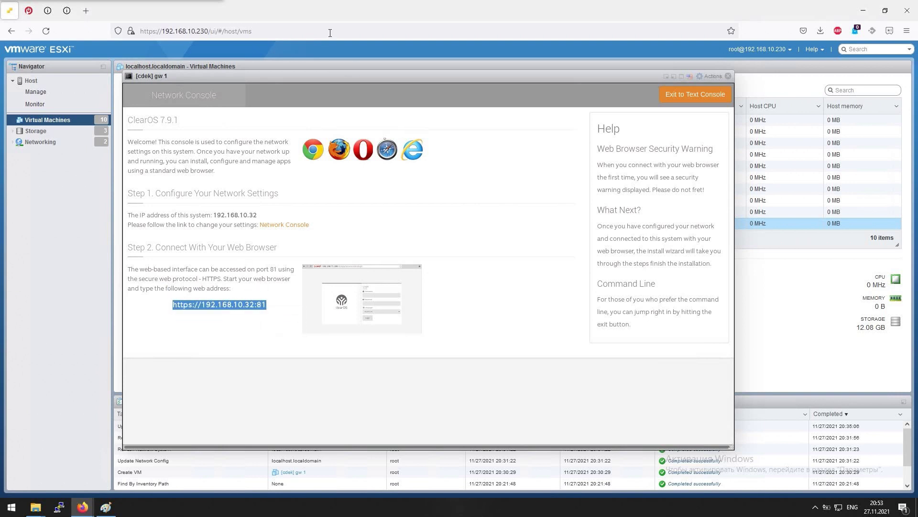
{"action": "left_click", "coordinate": [87, 9]}
{"action": "left_click", "coordinate": [204, 30]}
{"action": "type", "text": "1"}
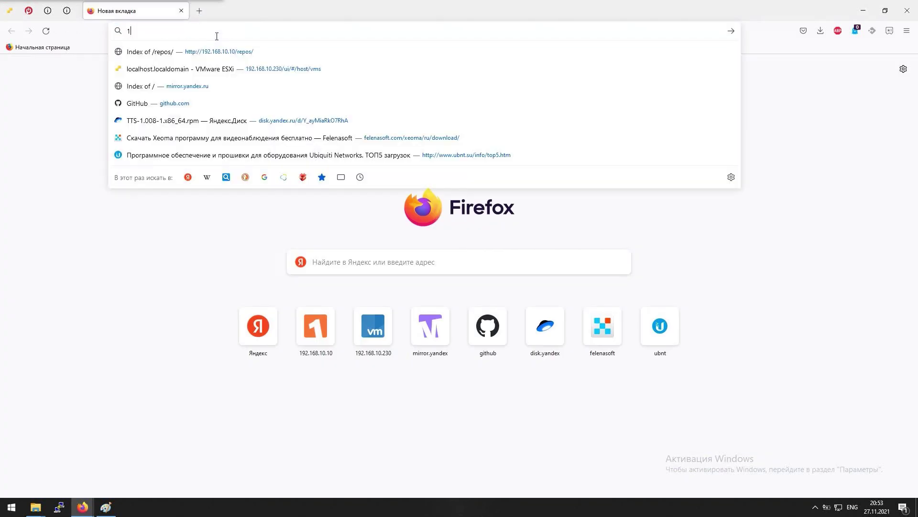
{"action": "type", "text": "92.168.10.2"}
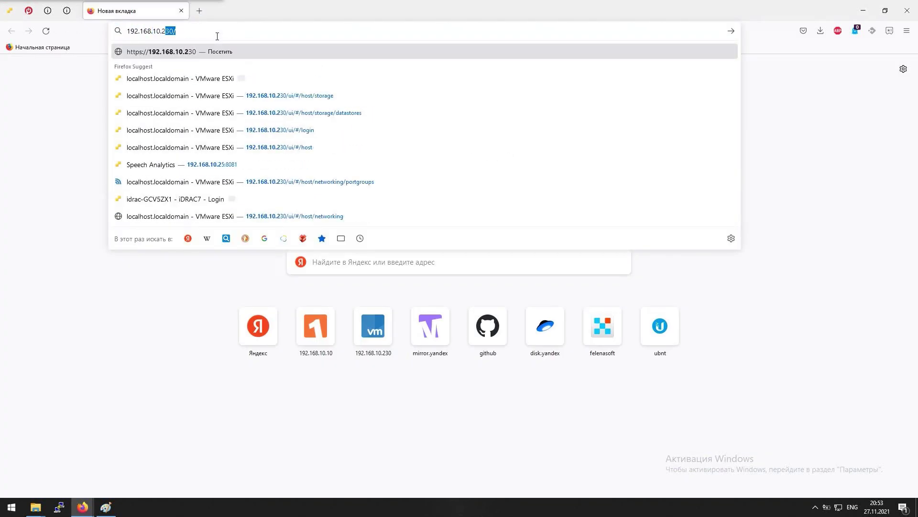
{"action": "type", "text": "3"}
{"action": "key", "text": "BackSpace"}
{"action": "type", "text": "2:"}
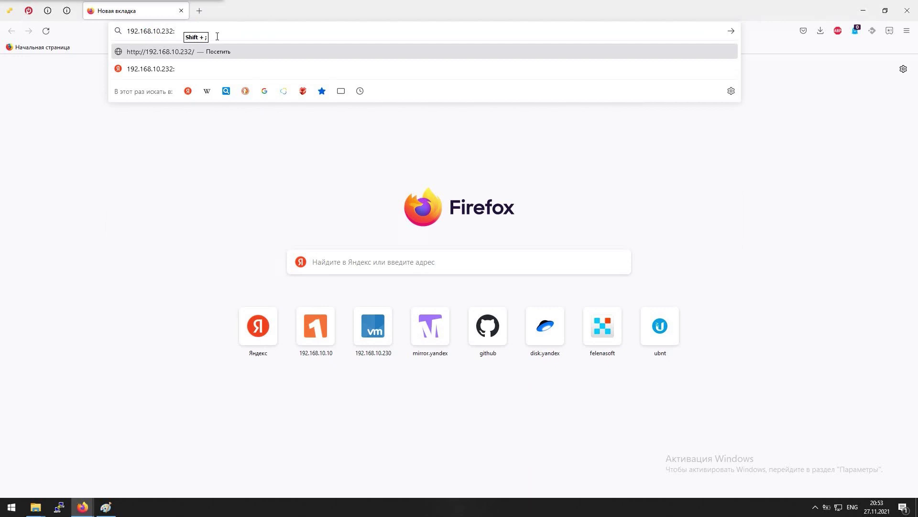
{"action": "type", "text": "81"}
{"action": "key", "text": "Home"}
{"action": "type", "text": "http"}
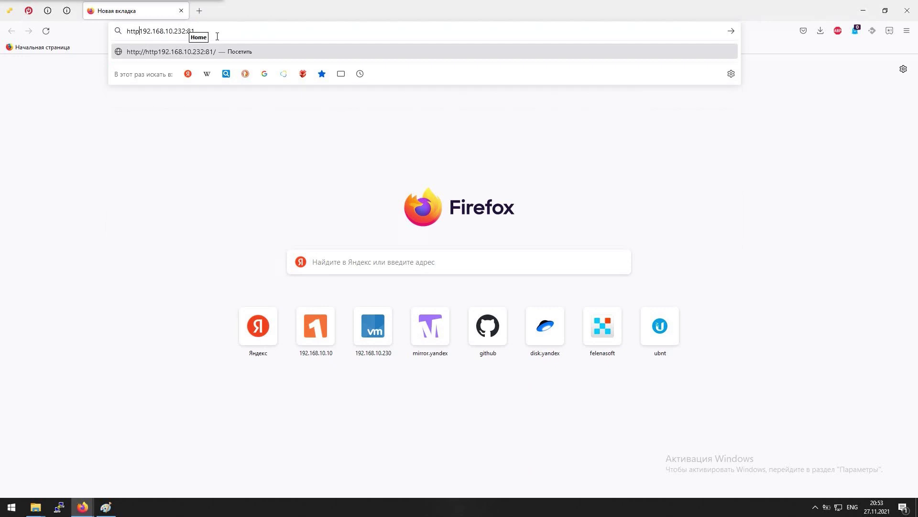
{"action": "type", "text": "s://"}
{"action": "key", "text": "Return"}
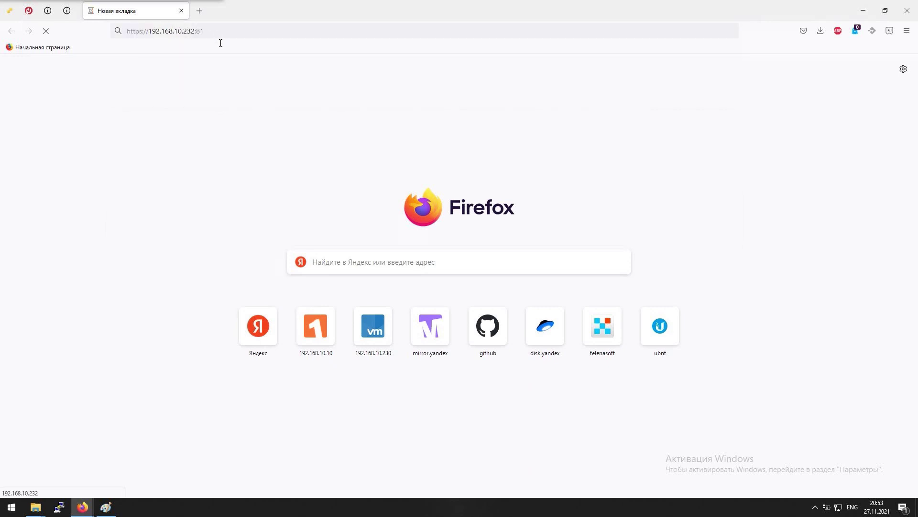
{"action": "left_click", "coordinate": [188, 31]}
{"action": "left_click", "coordinate": [188, 30]}
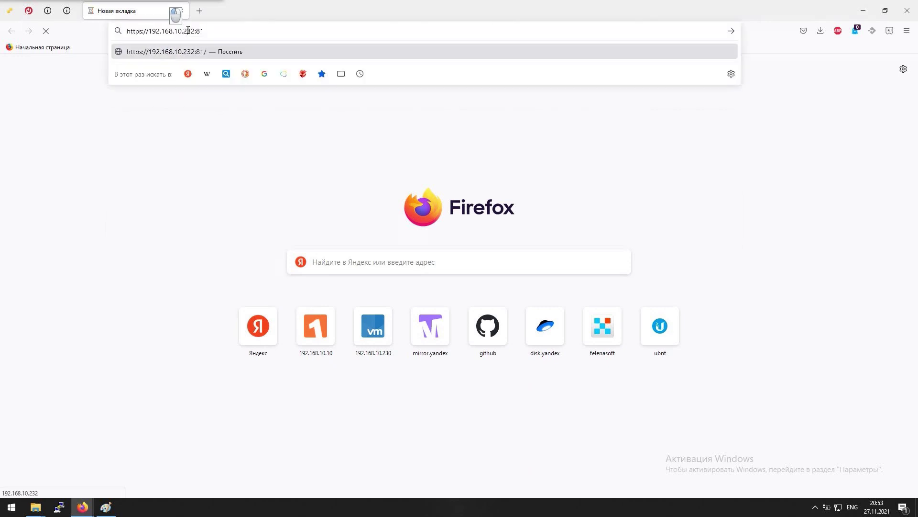
{"action": "key", "text": "BackSpace"}
{"action": "left_click", "coordinate": [196, 51]}
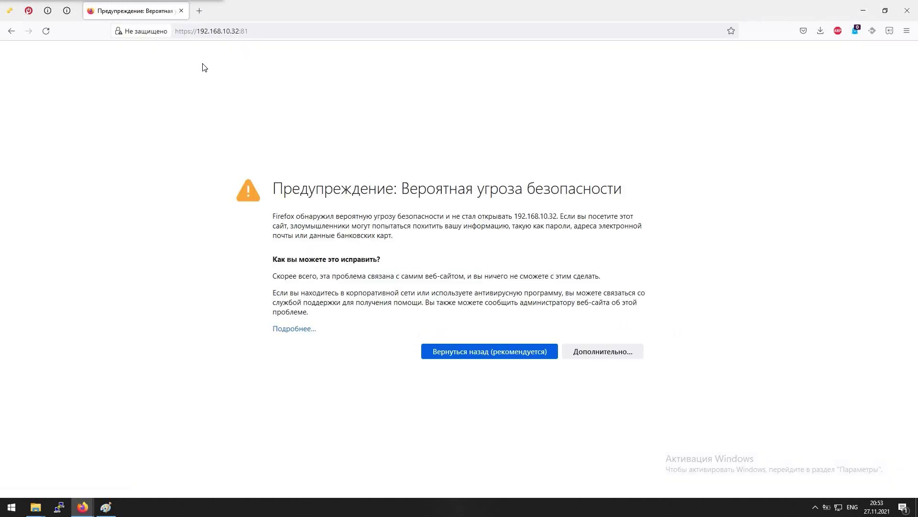
Accept Firefox's certificate risk warning to reach the ClearOS login page
{"action": "left_click", "coordinate": [599, 353]}
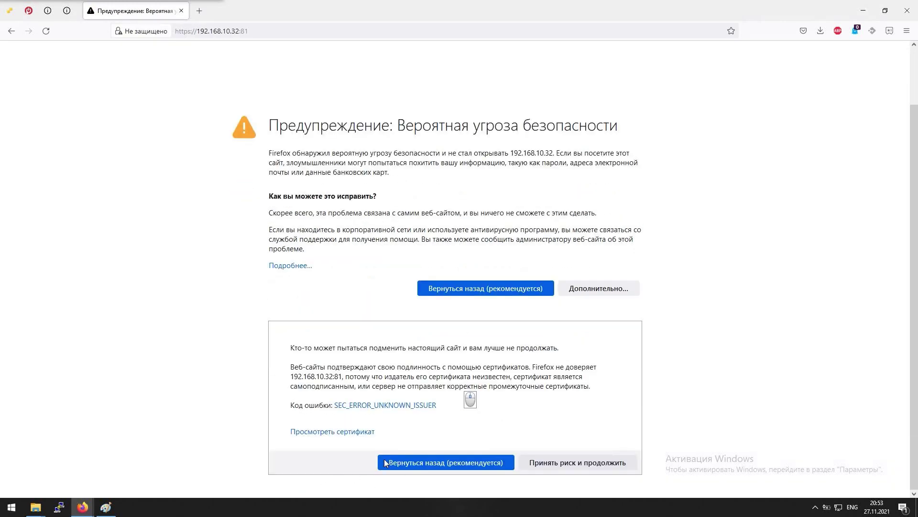
{"action": "left_click", "coordinate": [416, 465]}
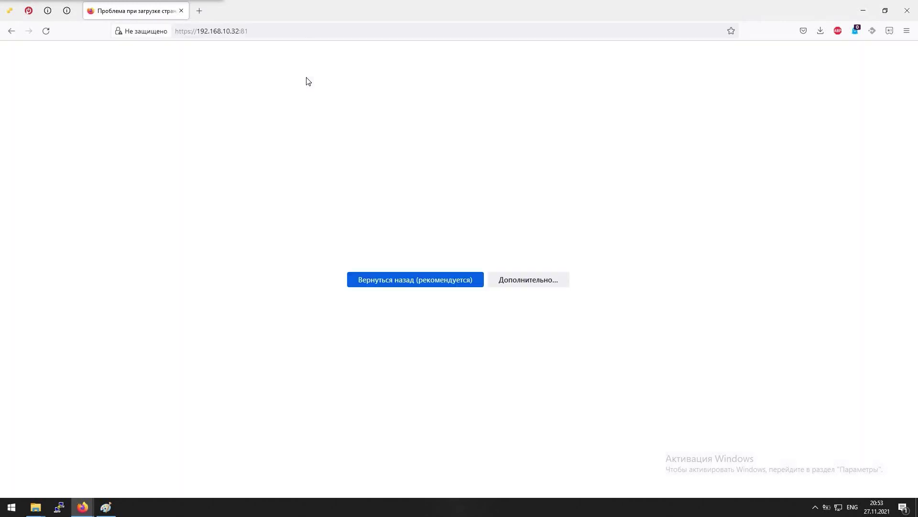
{"action": "left_click", "coordinate": [594, 349]}
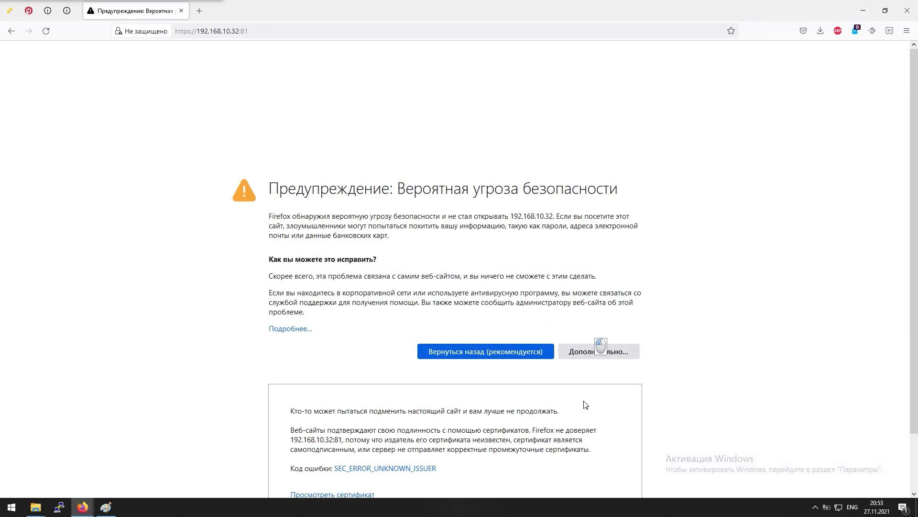
{"action": "left_click", "coordinate": [572, 460]}
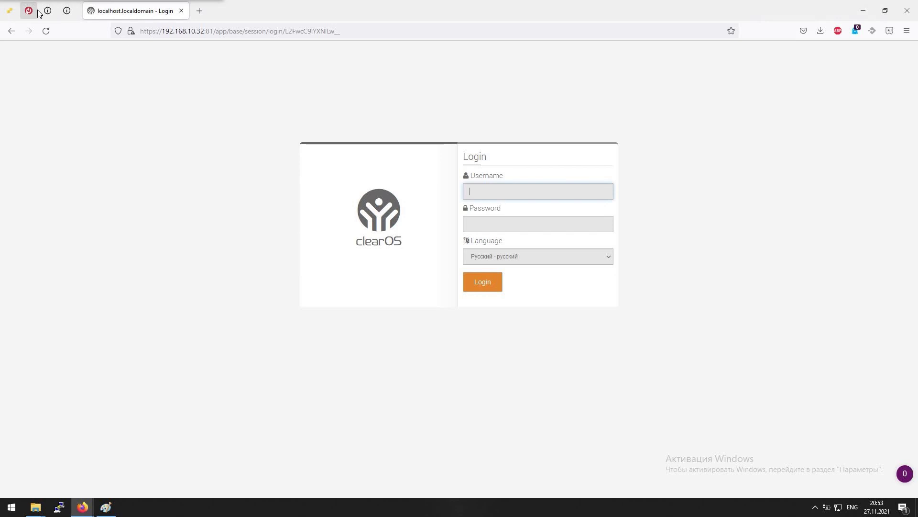
Load the ClearOS web address from the console and enter the administrator username and a password
{"action": "left_click", "coordinate": [11, 14]}
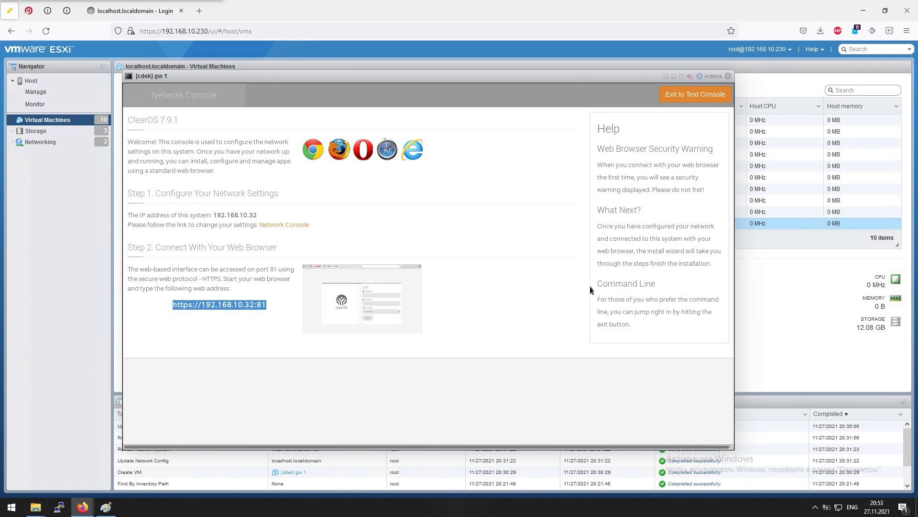
{"action": "left_click_drag", "start_coordinate": [219, 304], "coordinate": [160, 8]}
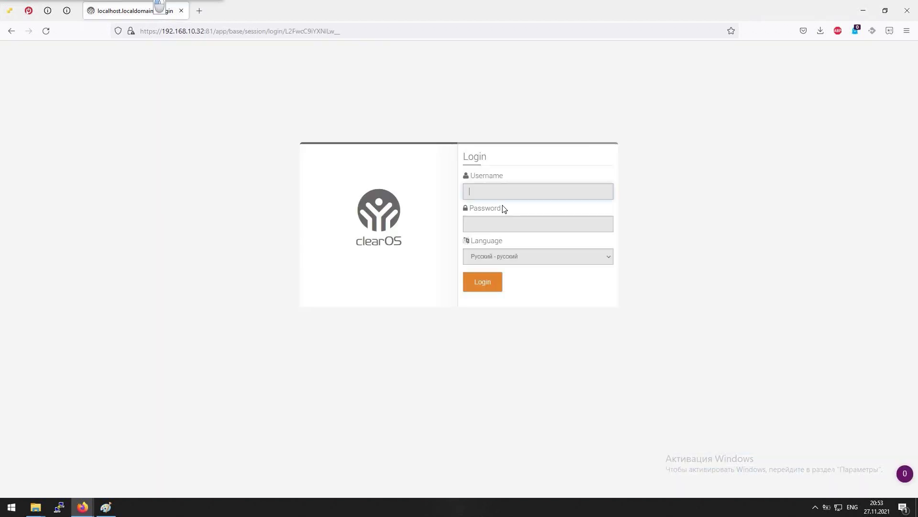
{"action": "type", "text": "admiom"}
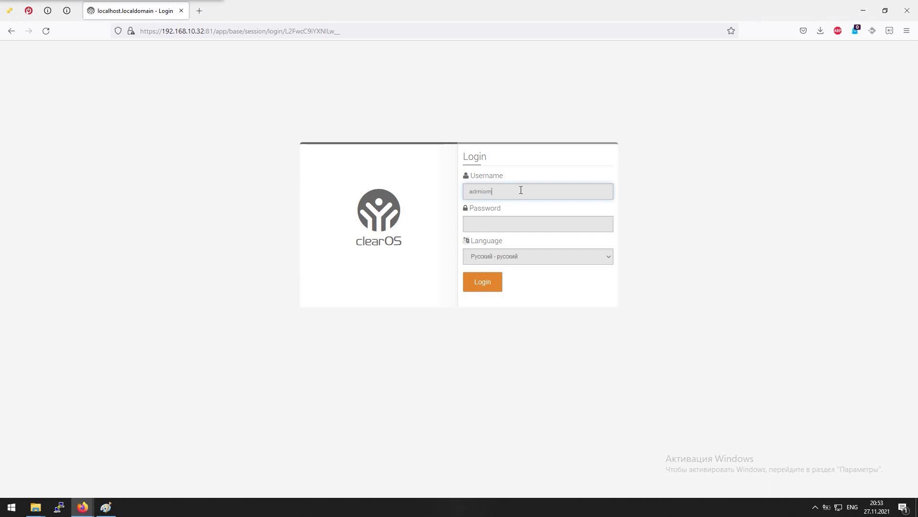
{"action": "key", "text": "ctrl+a"}
{"action": "key", "text": "BackSpace"}
{"action": "type", "text": "admin"}
{"action": "key", "text": "Tab"}
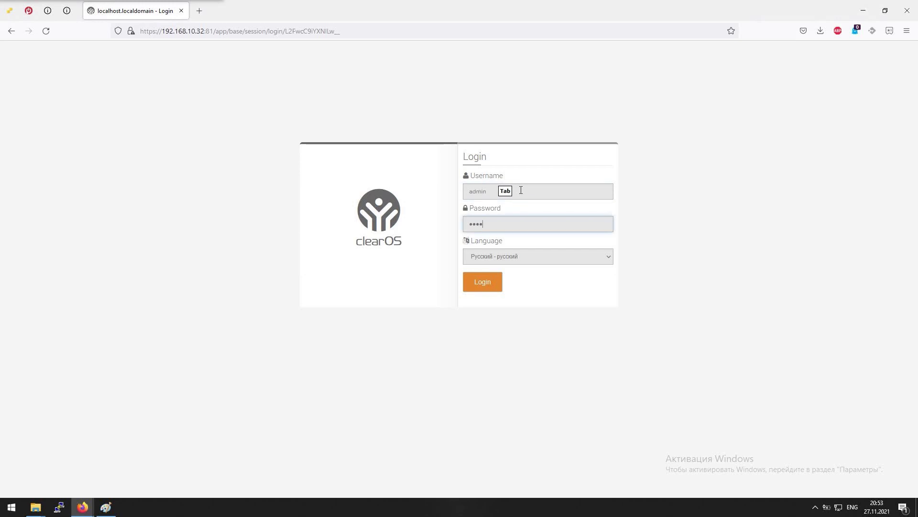
Set the login language to English and submit the credentials
{"action": "left_click", "coordinate": [529, 258]}
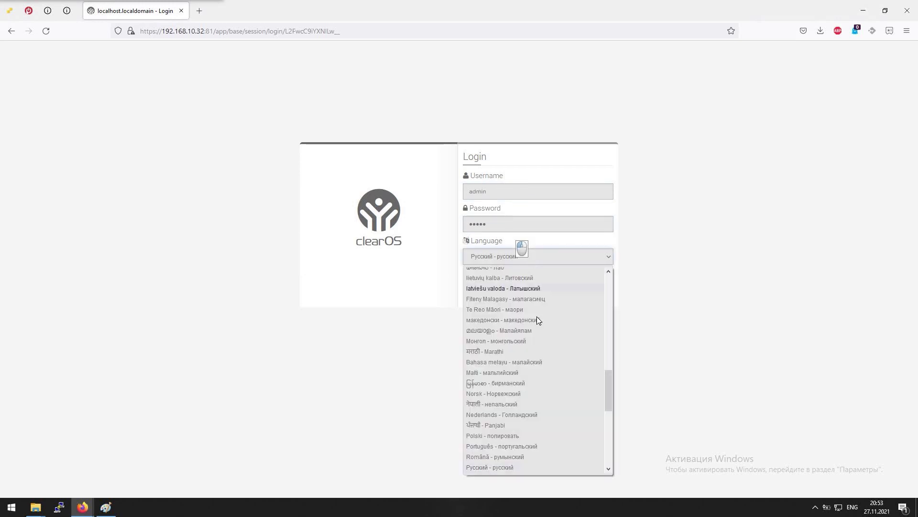
{"action": "scroll", "coordinate": [550, 362], "scroll_direction": "up", "scroll_amount": 3}
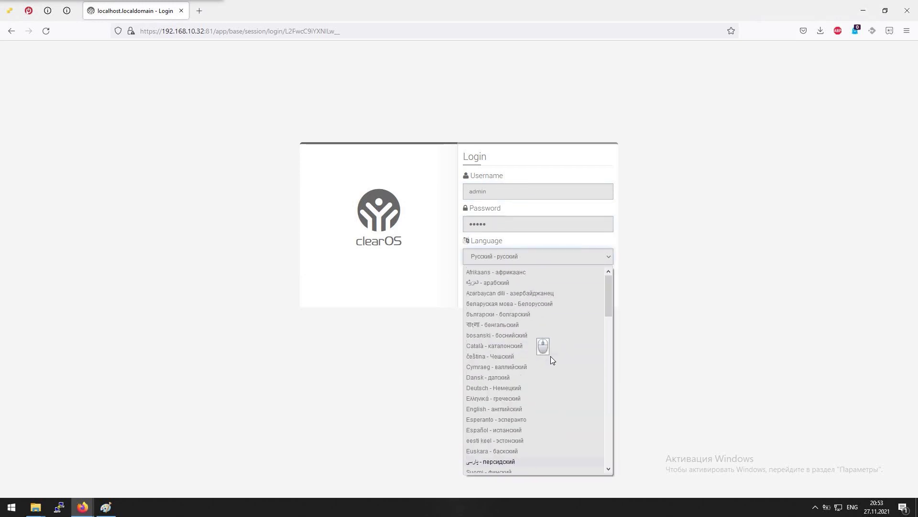
{"action": "left_click", "coordinate": [513, 410]}
{"action": "left_click", "coordinate": [485, 292]}
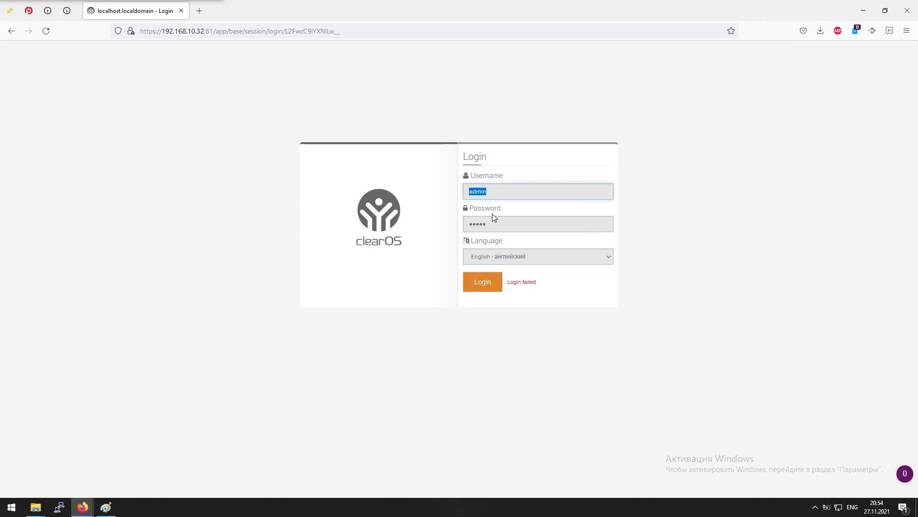
Search Yandex in a new tab for 'clearos default password'
{"action": "left_click", "coordinate": [199, 11]}
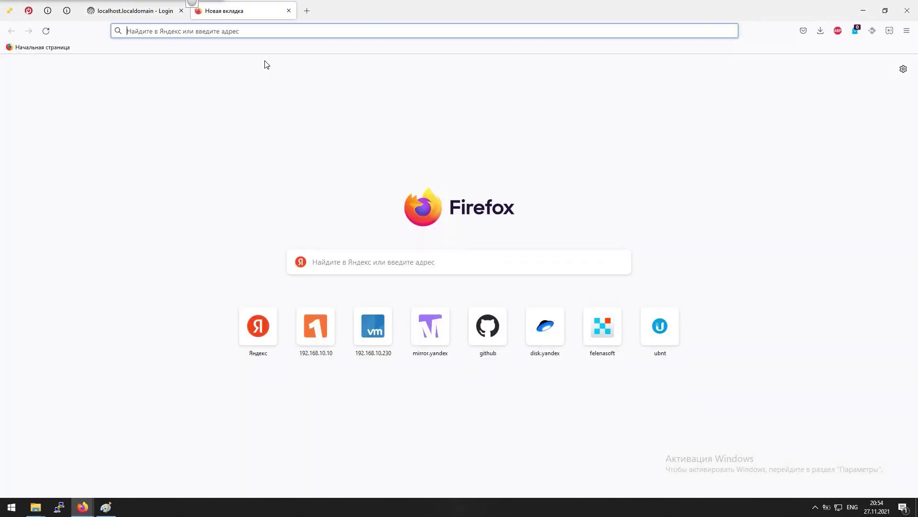
{"action": "left_click", "coordinate": [301, 29]}
{"action": "type", "text": "clear"}
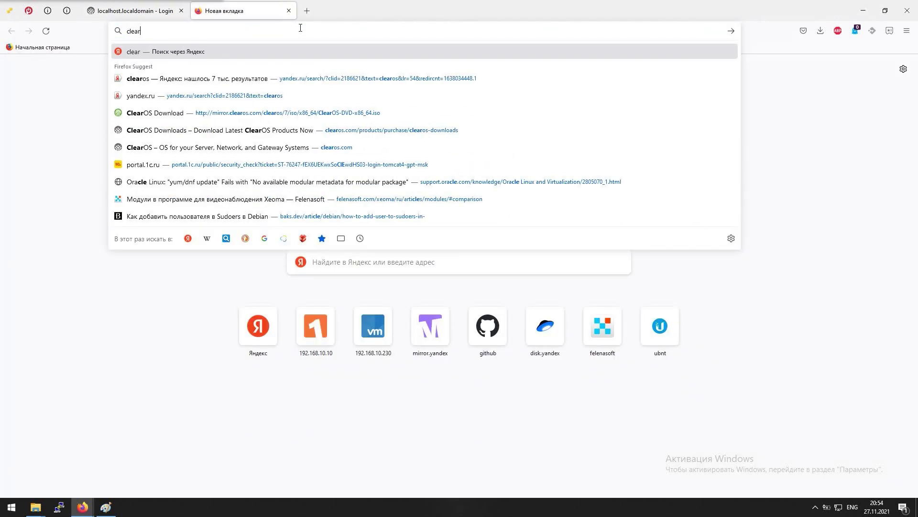
{"action": "type", "text": "os defa"}
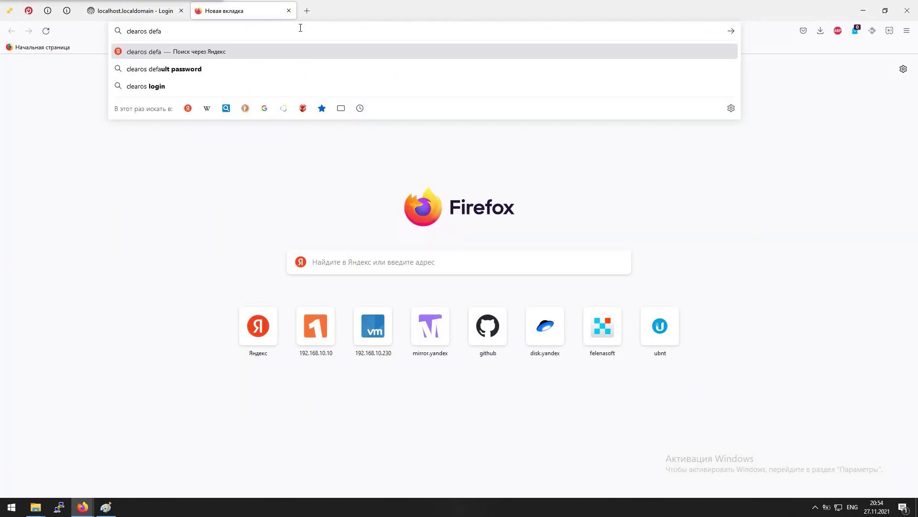
{"action": "type", "text": "ult password"}
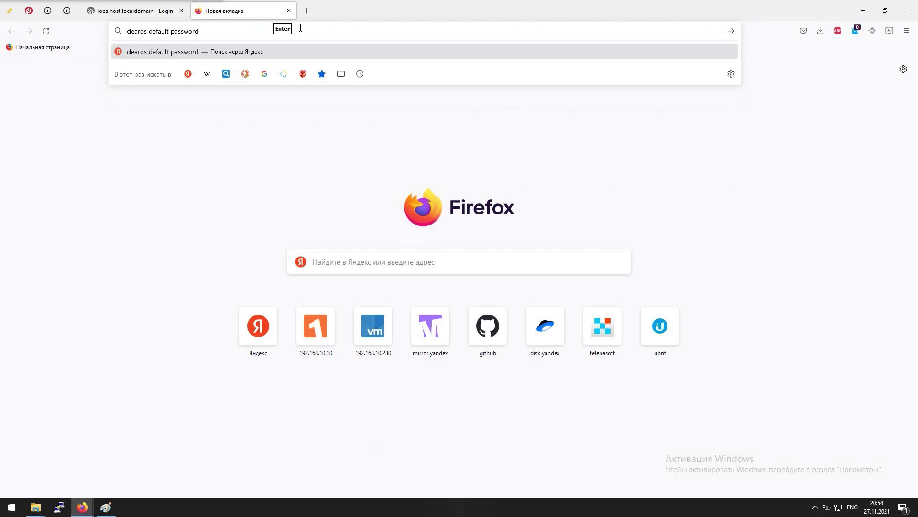
{"action": "key", "text": "Return"}
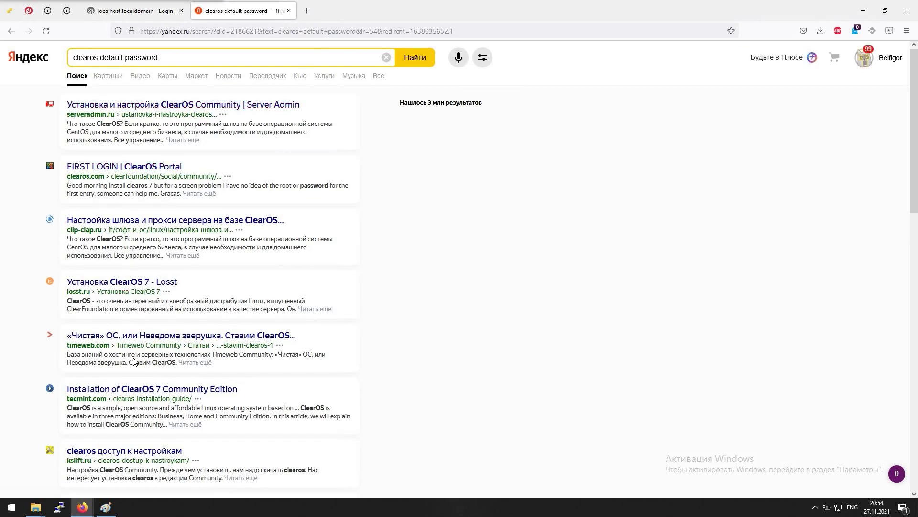
{"action": "scroll", "coordinate": [126, 321], "scroll_direction": "down", "scroll_amount": 5}
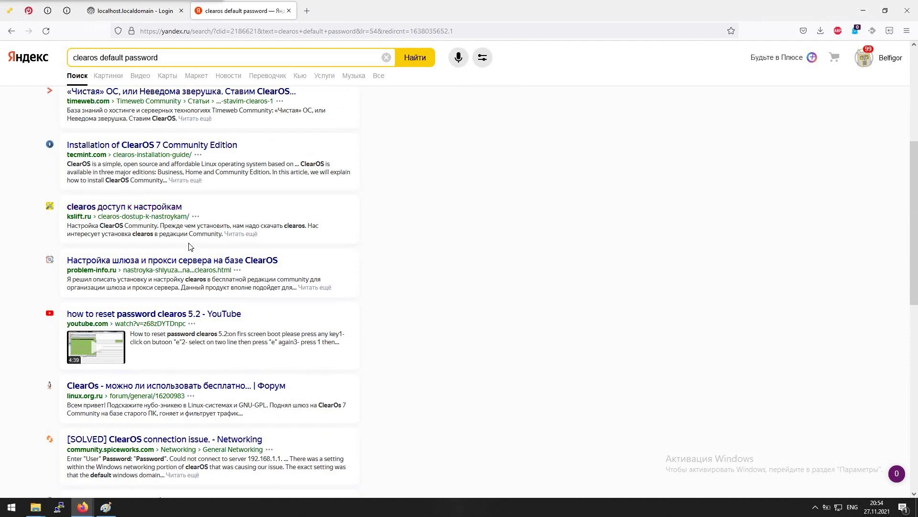
{"action": "scroll", "coordinate": [192, 248], "scroll_direction": "up", "scroll_amount": 5}
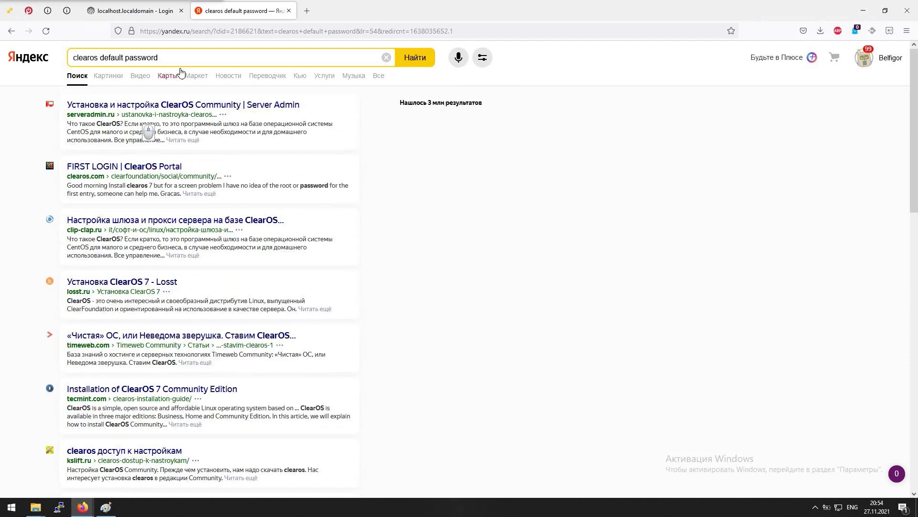
Replace the query with 'clearos' and rerun the search
{"action": "left_click", "coordinate": [158, 58]}
{"action": "type", "text": "clearos"}
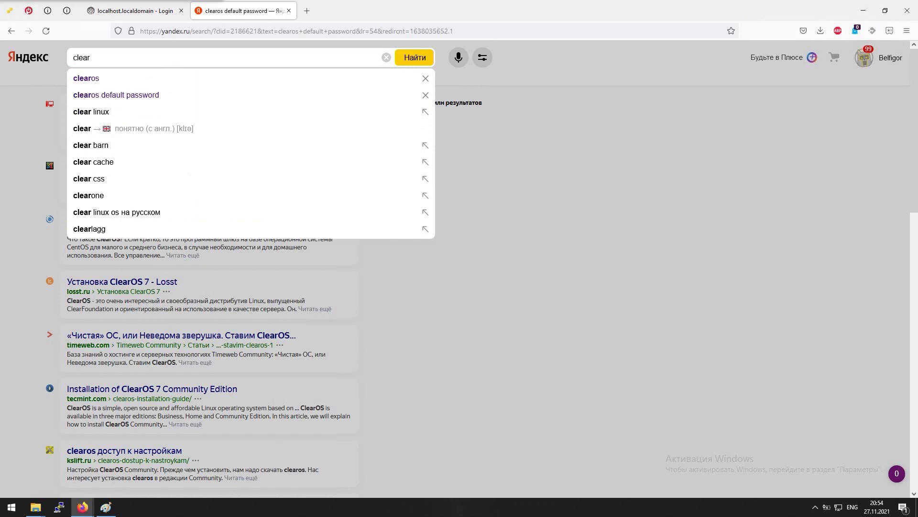
{"action": "key", "text": "Return"}
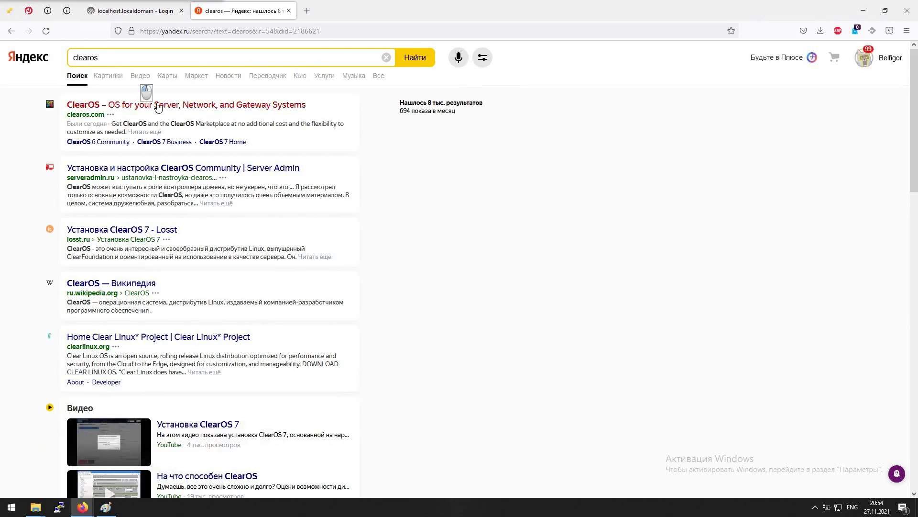
Open the clearos.com result and go through the Resources menu to the ClearOS 7 Documentation page
{"action": "left_click", "coordinate": [165, 104]}
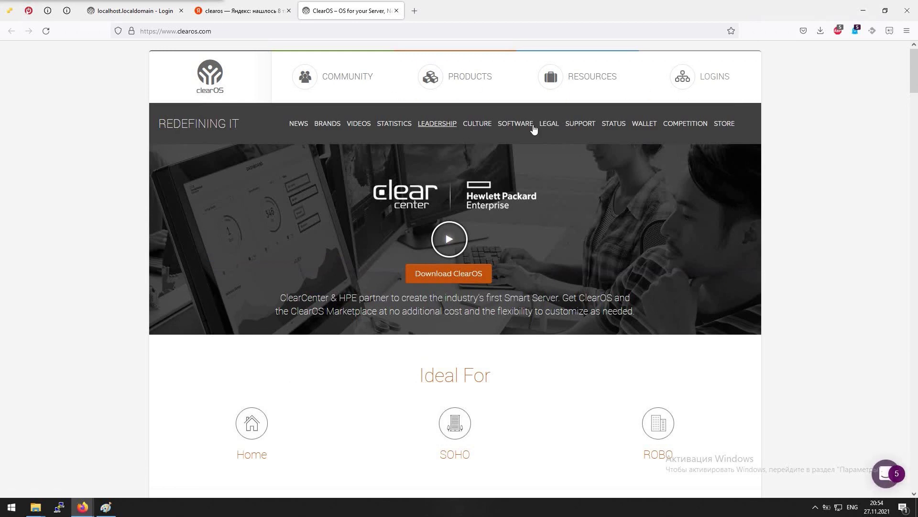
{"action": "left_click", "coordinate": [350, 80]}
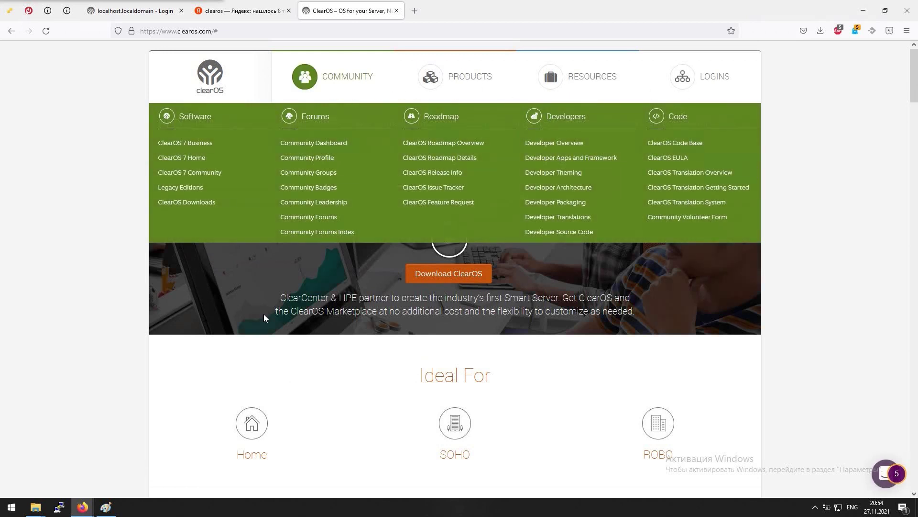
{"action": "left_click", "coordinate": [321, 109]}
{"action": "left_click", "coordinate": [304, 77]}
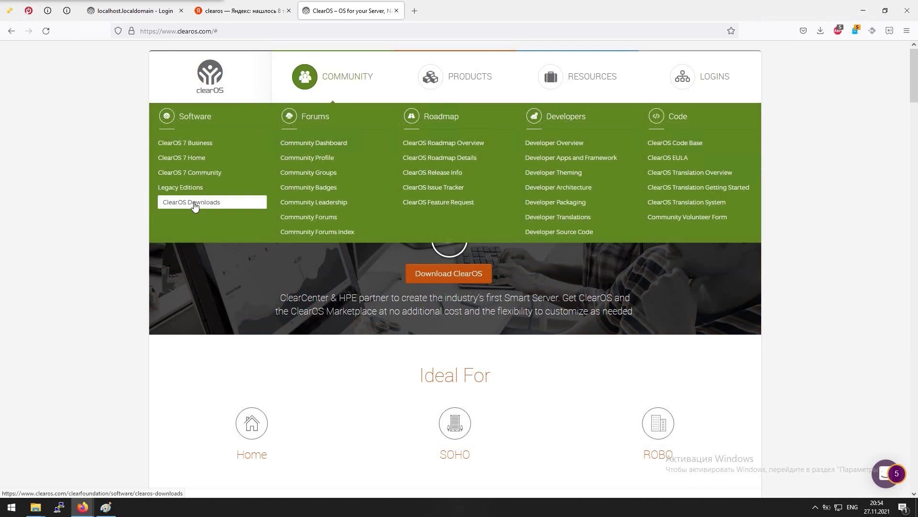
{"action": "left_click", "coordinate": [550, 74]}
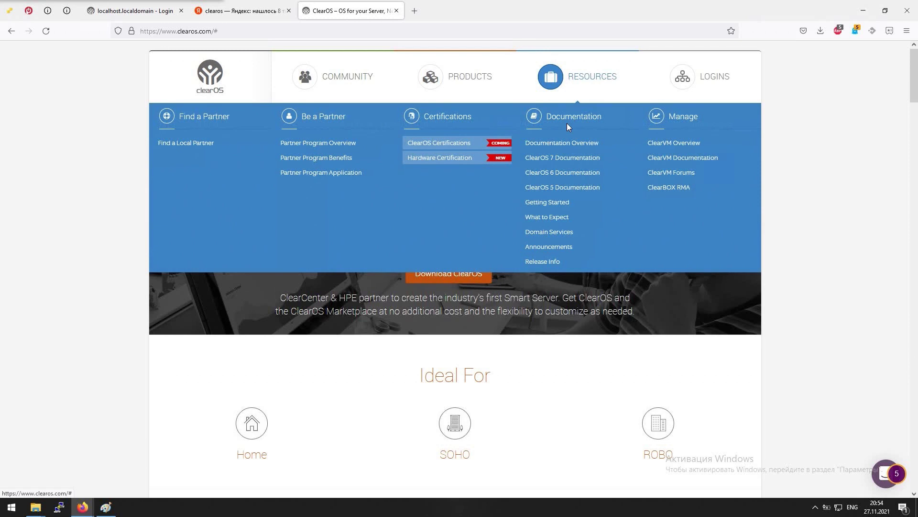
{"action": "left_click", "coordinate": [554, 159]}
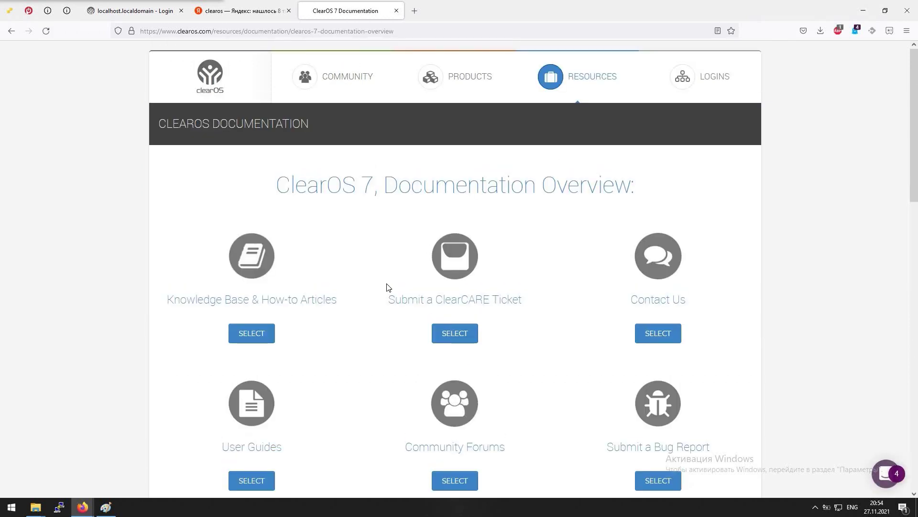
{"action": "middle_click", "coordinate": [340, 344]}
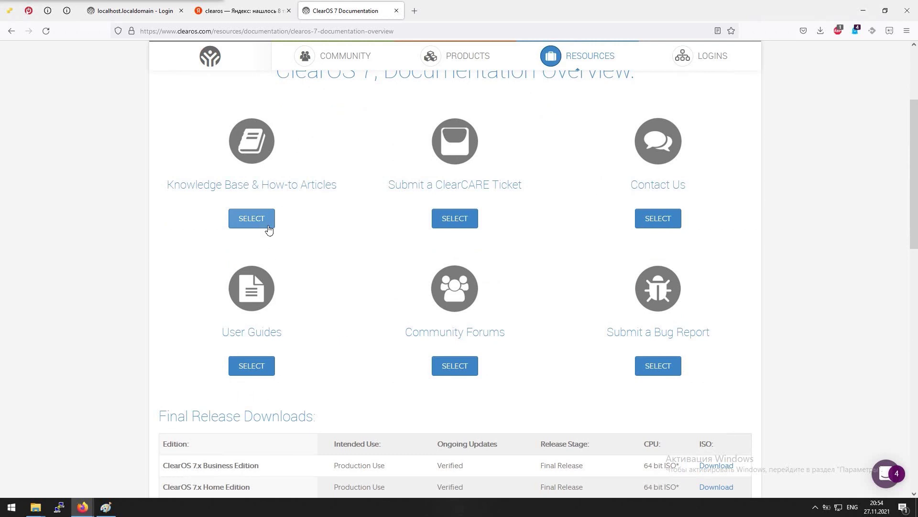
Search the Knowledge Base index for 'passw' then 'instal', opening Install Graphical Desktop for ClearOS 7
{"action": "left_click", "coordinate": [251, 224]}
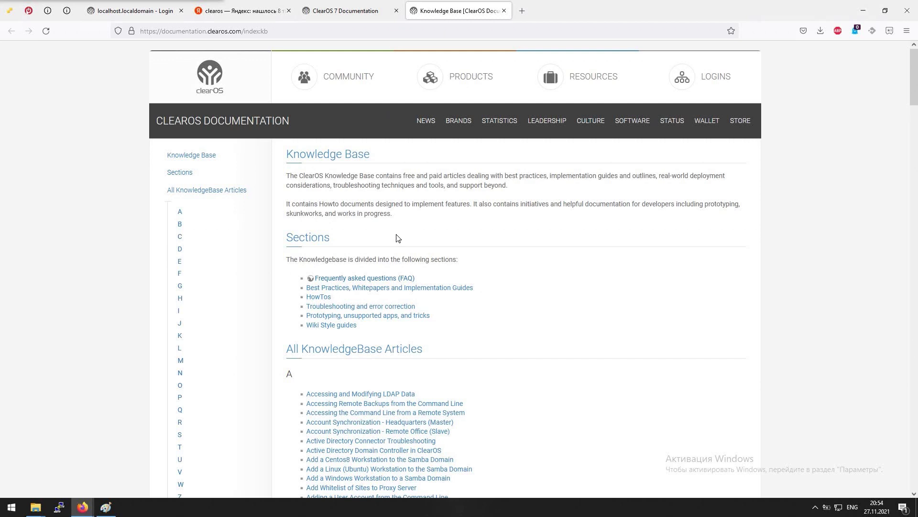
{"action": "scroll", "coordinate": [325, 287], "scroll_direction": "down", "scroll_amount": 5}
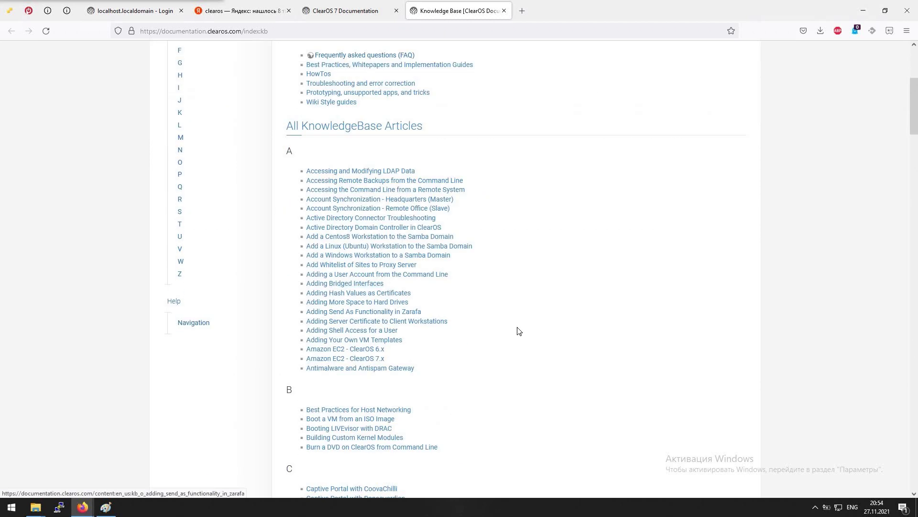
{"action": "key", "text": "ctrl+f"}
{"action": "type", "text": "pass"}
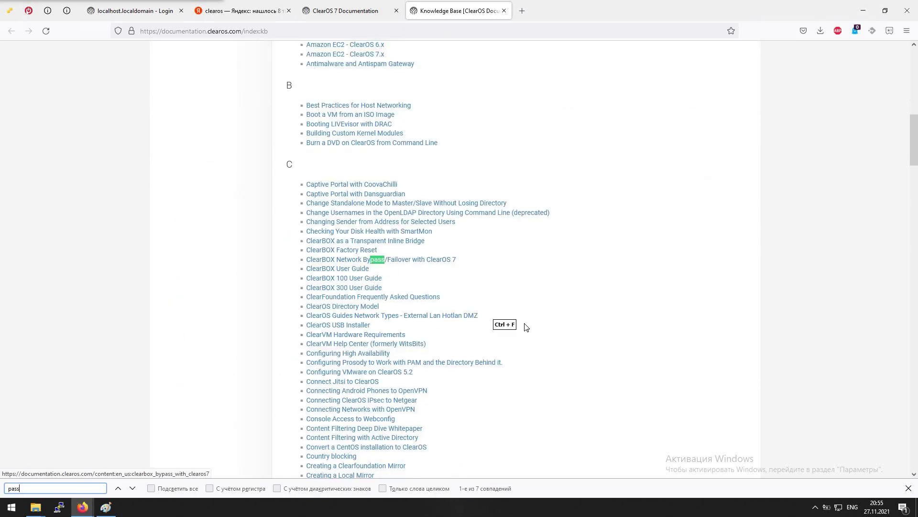
{"action": "type", "text": "w"}
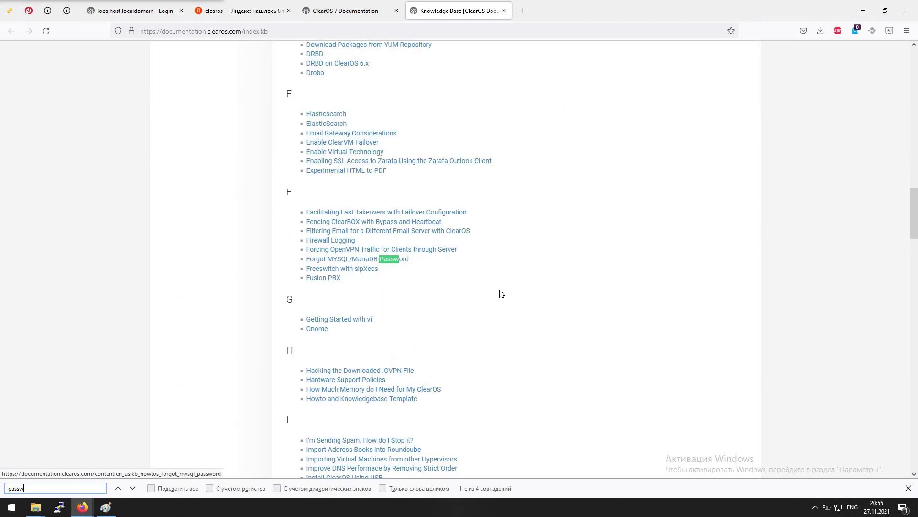
{"action": "key", "text": "shift+Home"}
{"action": "key", "text": "Delete"}
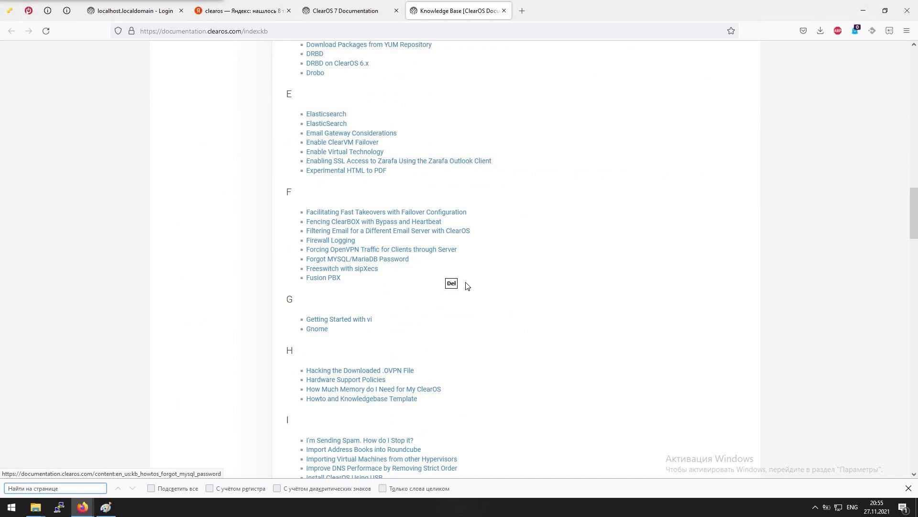
{"action": "type", "text": "instal"}
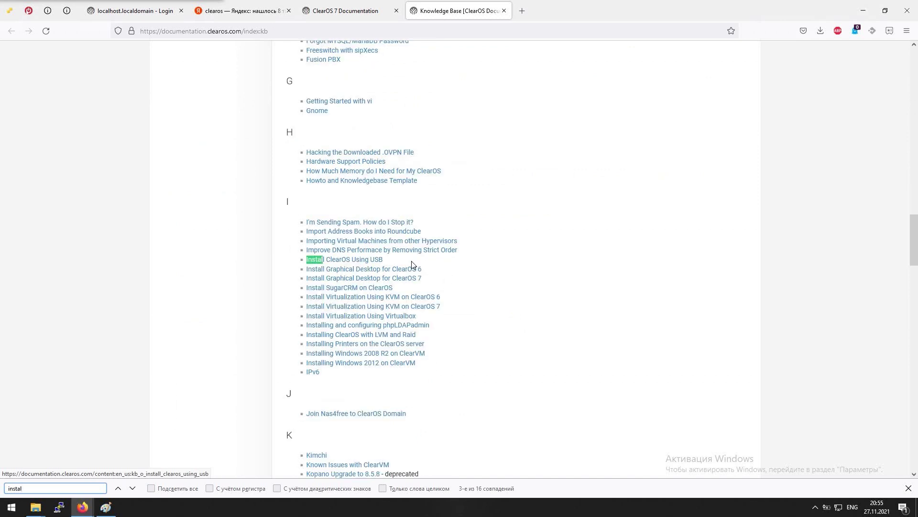
{"action": "middle_click", "coordinate": [340, 277]}
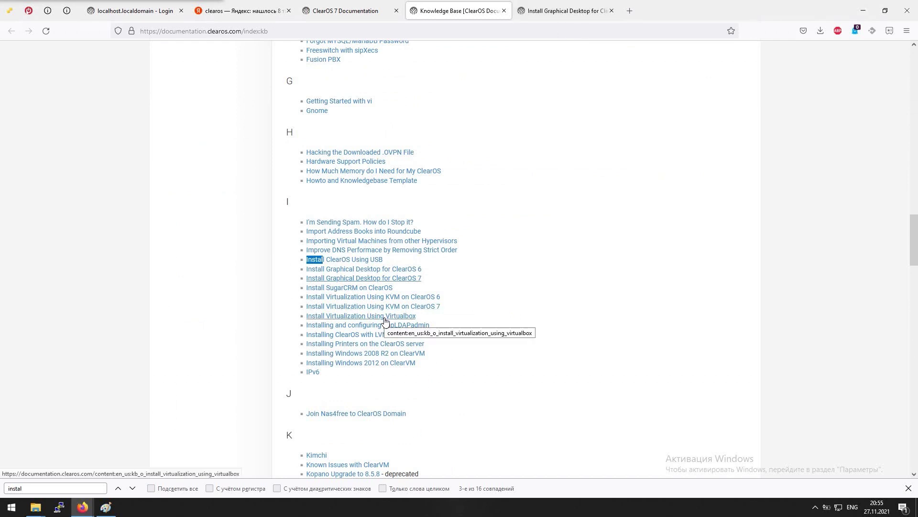
{"action": "scroll", "coordinate": [526, 305], "scroll_direction": "down", "scroll_amount": 8}
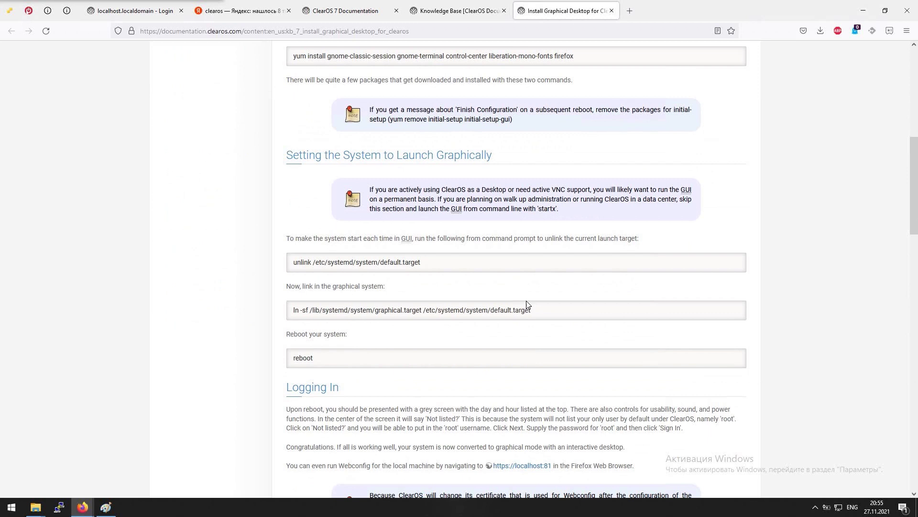
Search the graphical desktop article for 'login' and then 'passwor' matches
{"action": "scroll", "coordinate": [530, 296], "scroll_direction": "down", "scroll_amount": 2}
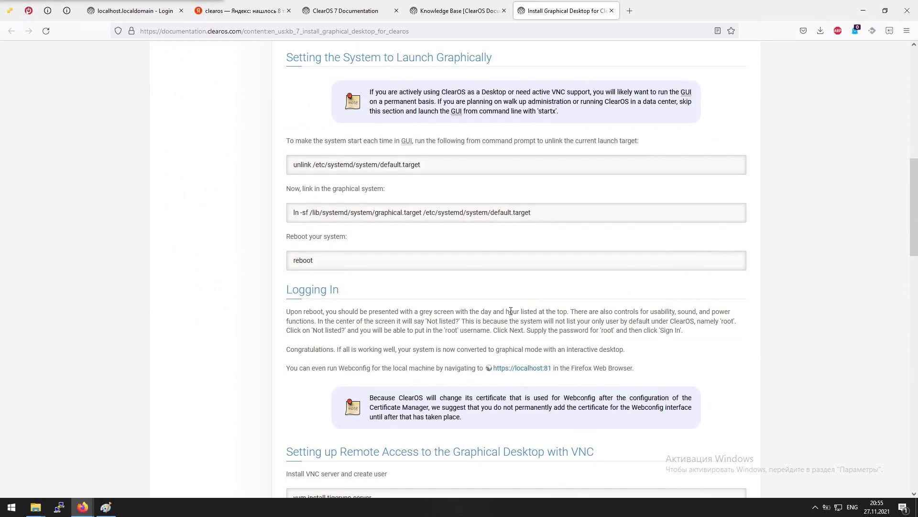
{"action": "key", "text": "ctrl+f"}
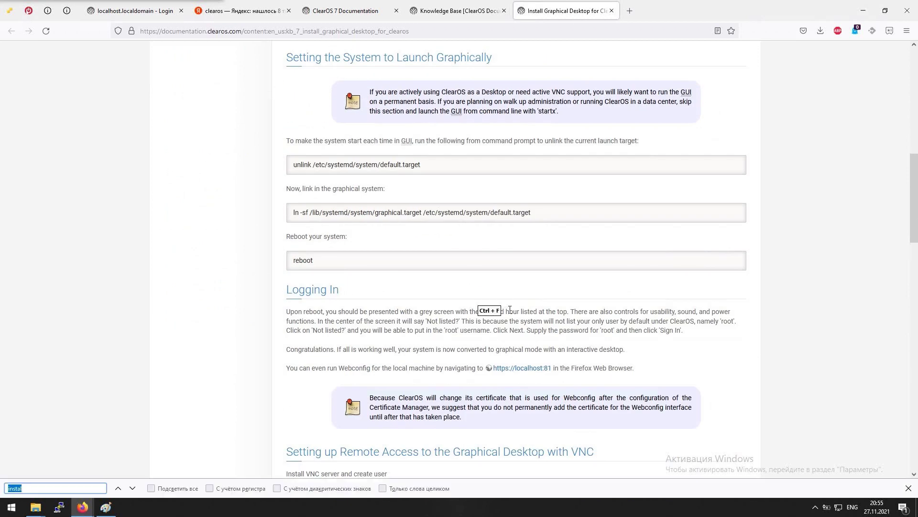
{"action": "type", "text": "login"}
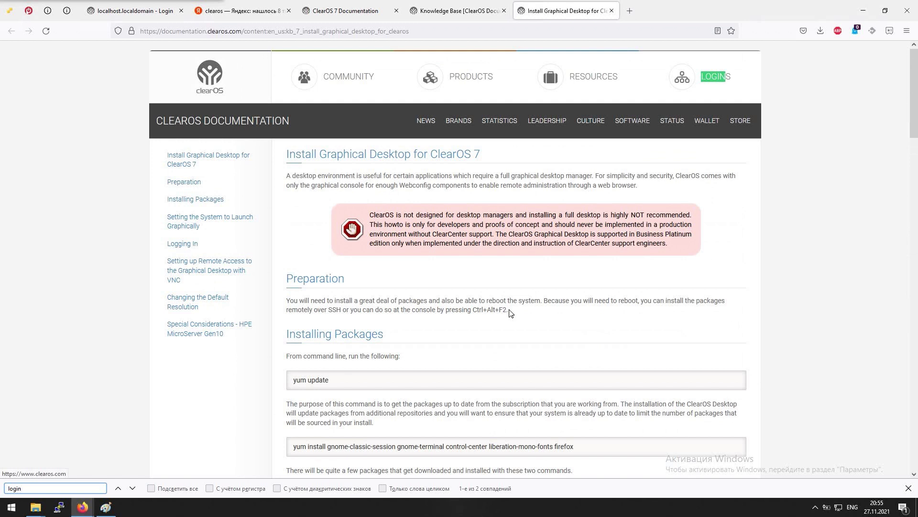
{"action": "key", "text": "Return"}
{"action": "key", "text": "Return"}
{"action": "key", "text": "Return"}
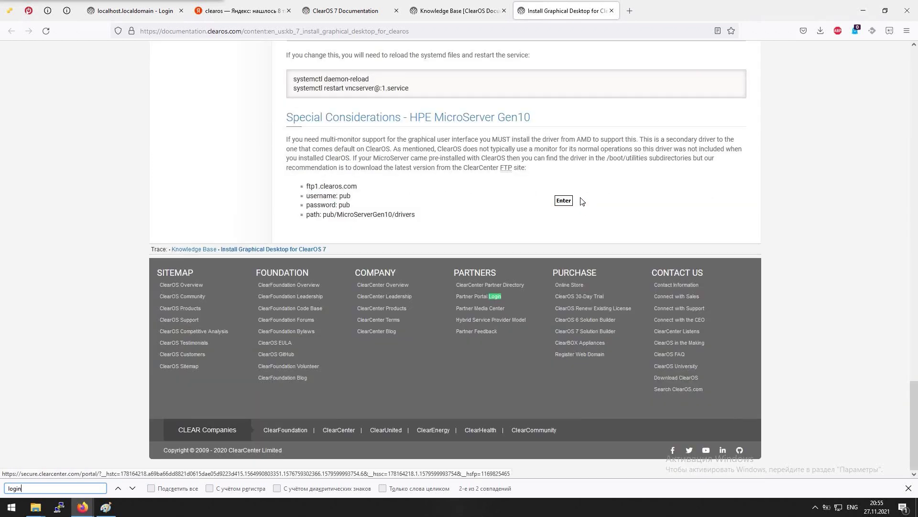
{"action": "key", "text": "ctrl+a"}
{"action": "type", "text": "pass"}
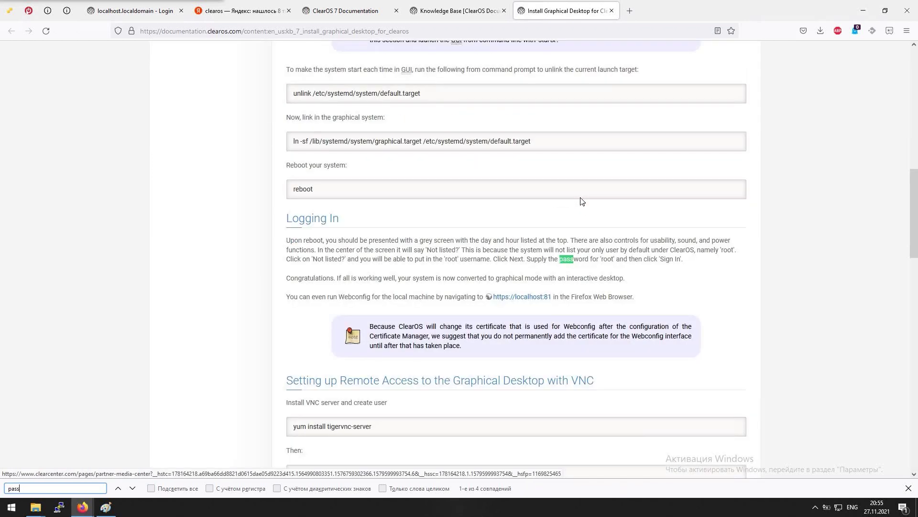
{"action": "type", "text": "wor"}
{"action": "key", "text": "Return"}
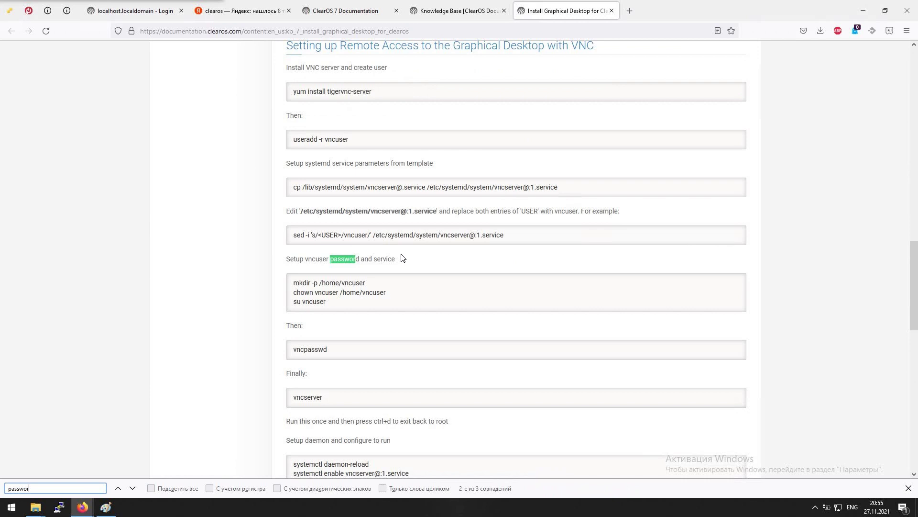
{"action": "key", "text": "Return"}
{"action": "key", "text": "Return"}
{"action": "key", "text": "Return"}
{"action": "key", "text": "Return"}
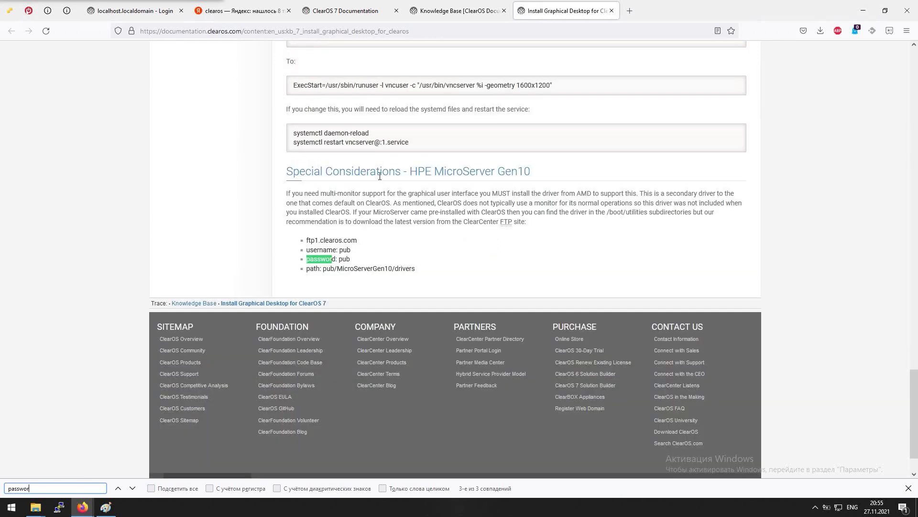
Open the Install Virtualization Using Virtualbox article from the Knowledge Base, then return to the ClearOS 7 Documentation Overview
{"action": "left_click", "coordinate": [450, 10]}
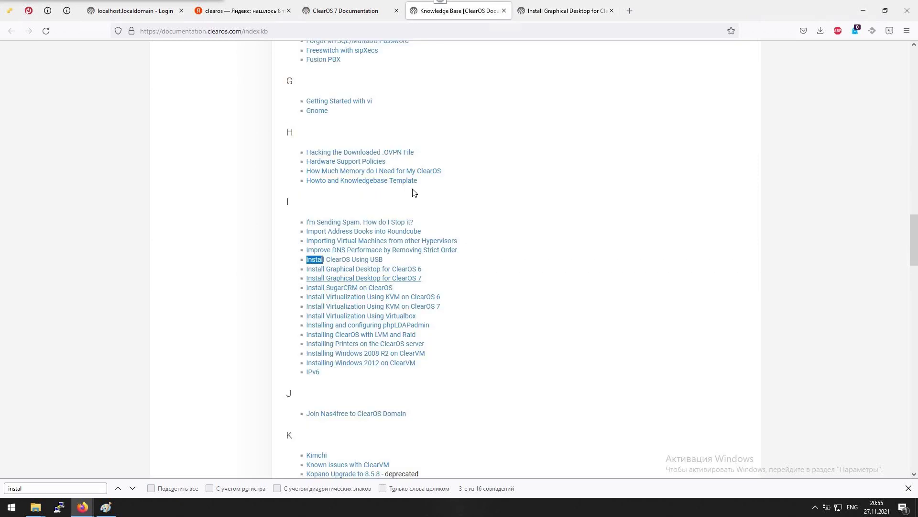
{"action": "middle_click", "coordinate": [345, 317]}
{"action": "left_click", "coordinate": [345, 317]}
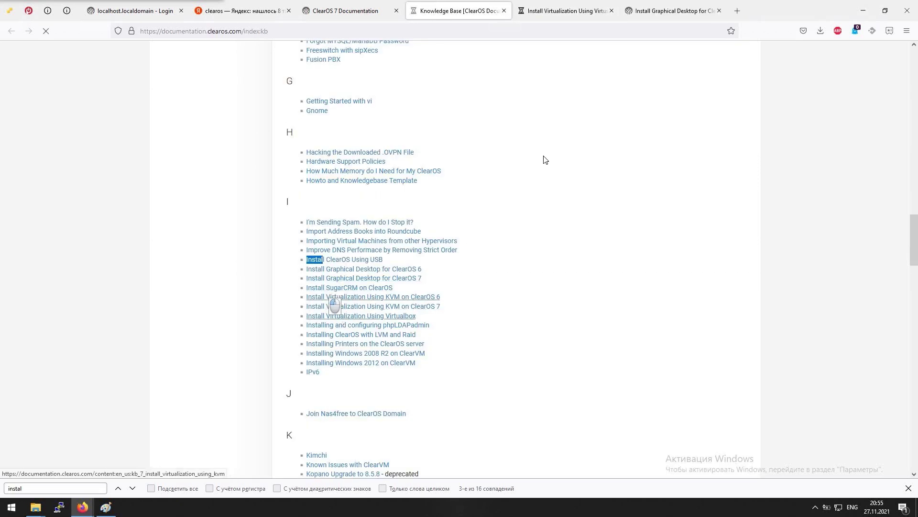
{"action": "left_click", "coordinate": [565, 10]}
{"action": "scroll", "coordinate": [494, 295], "scroll_direction": "down", "scroll_amount": 4}
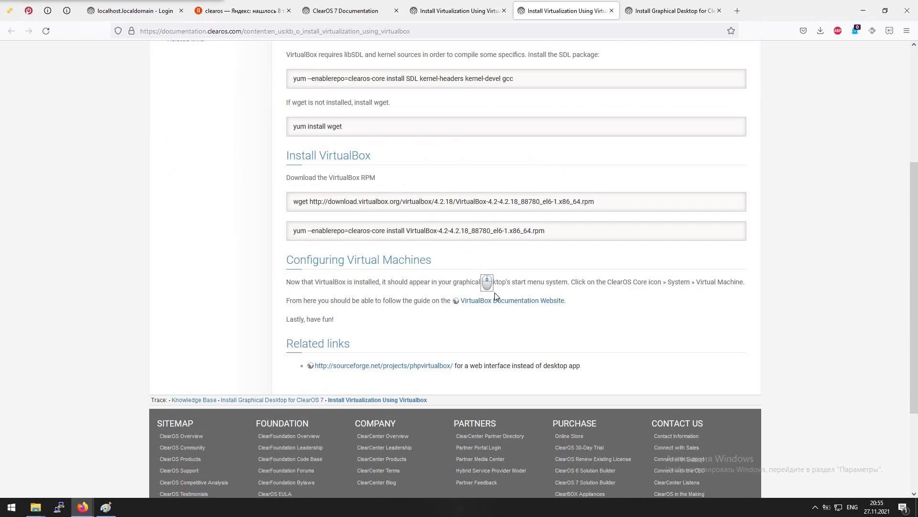
{"action": "scroll", "coordinate": [496, 294], "scroll_direction": "up", "scroll_amount": 4}
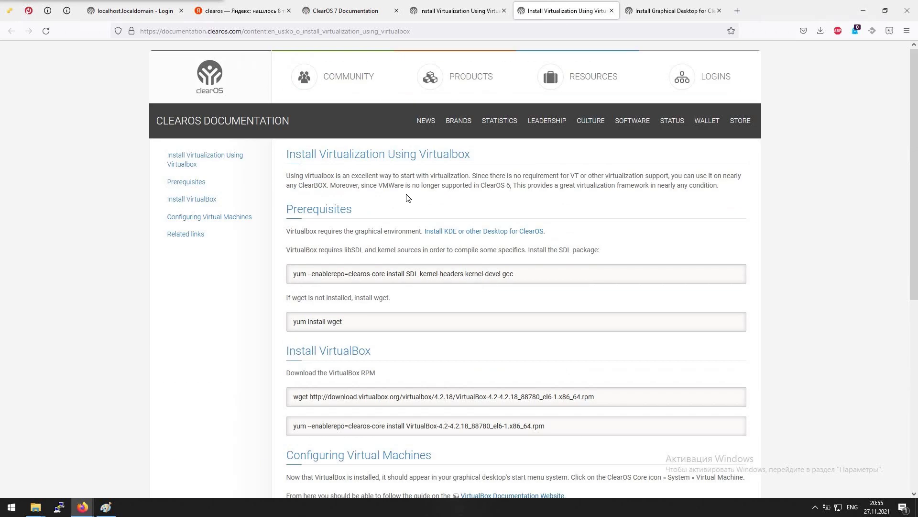
{"action": "left_click", "coordinate": [497, 11]}
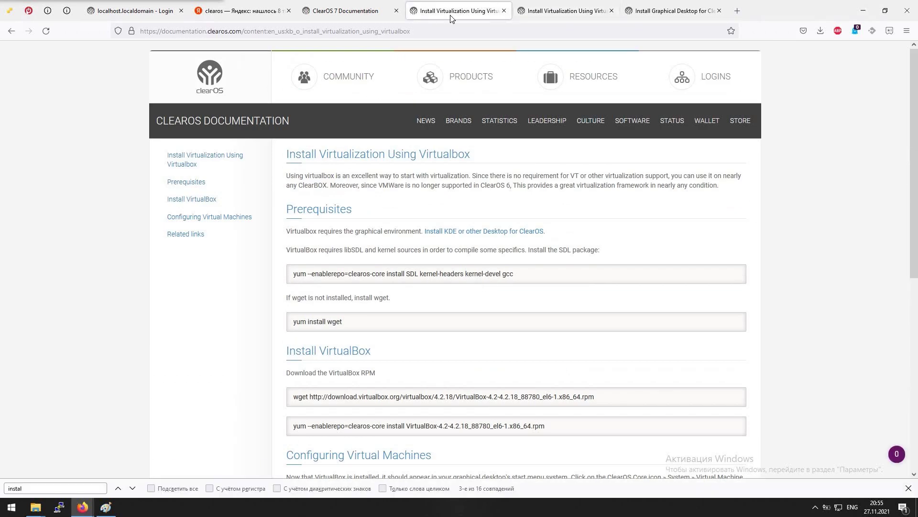
{"action": "left_click", "coordinate": [351, 10]}
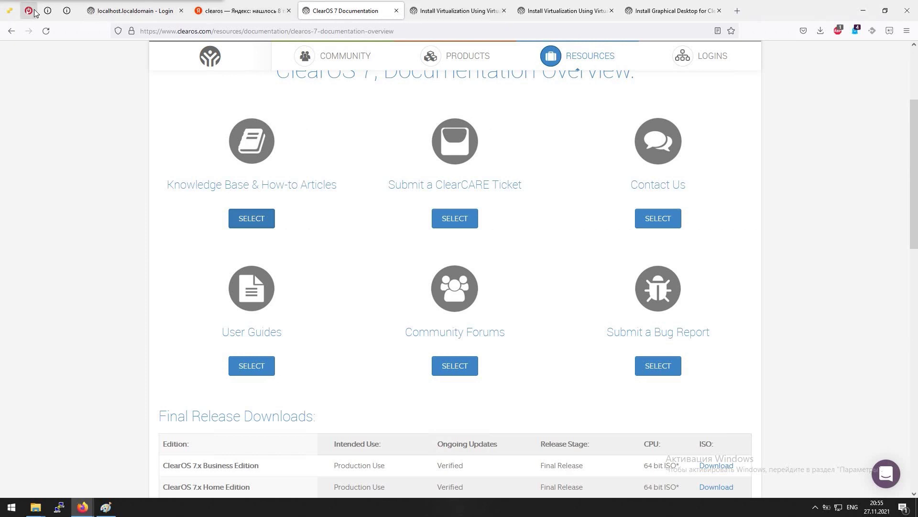
Attempt a Webconfig login as 'pub' with its password, then return to the VirtualBox article
{"action": "left_click", "coordinate": [12, 14]}
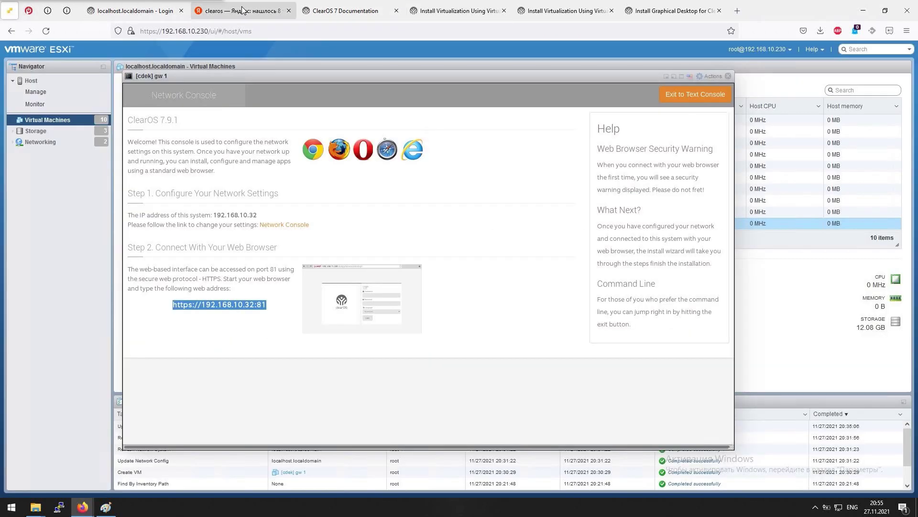
{"action": "left_click", "coordinate": [128, 11]}
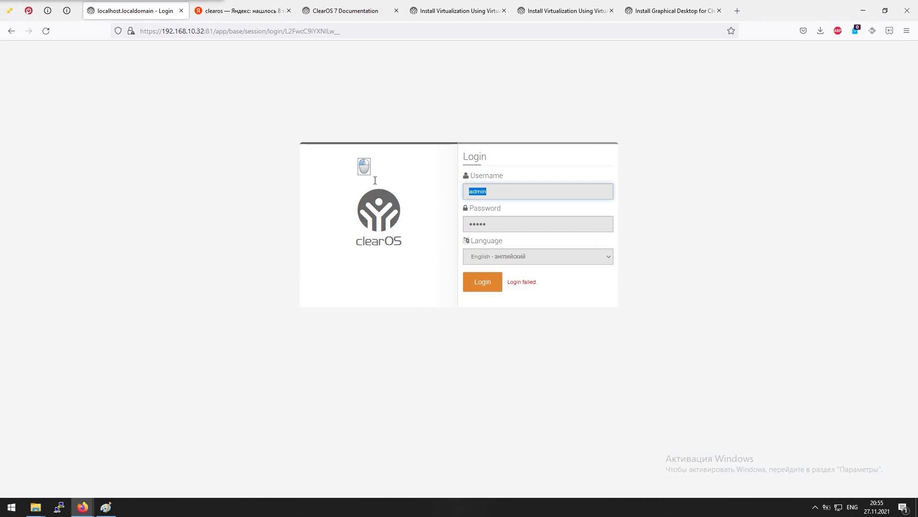
{"action": "key", "text": "Tab"}
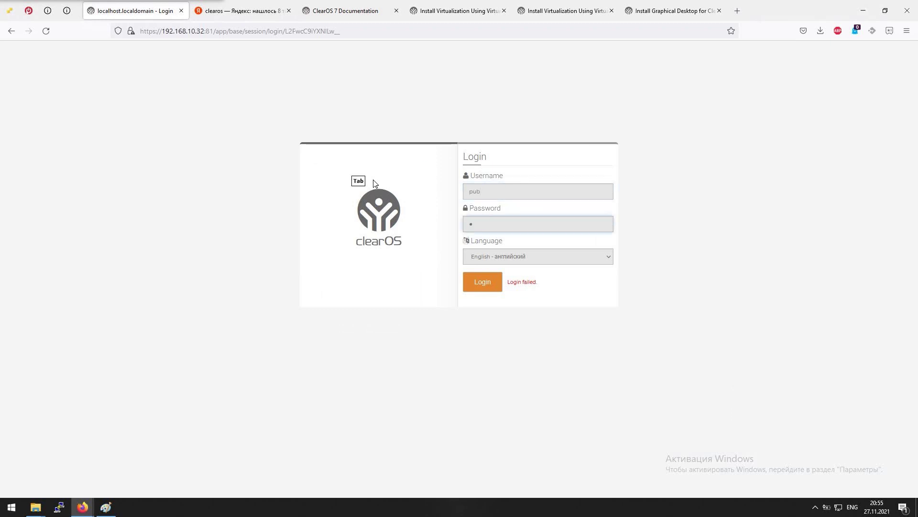
{"action": "key", "text": "Return"}
{"action": "left_click", "coordinate": [558, 9]}
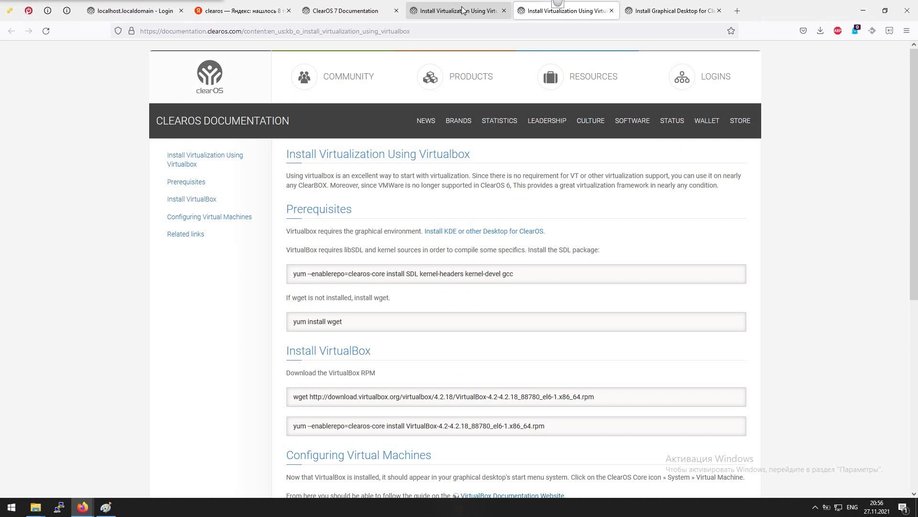
Search Yandex for 'clearos default login password'
{"action": "left_click", "coordinate": [242, 11]}
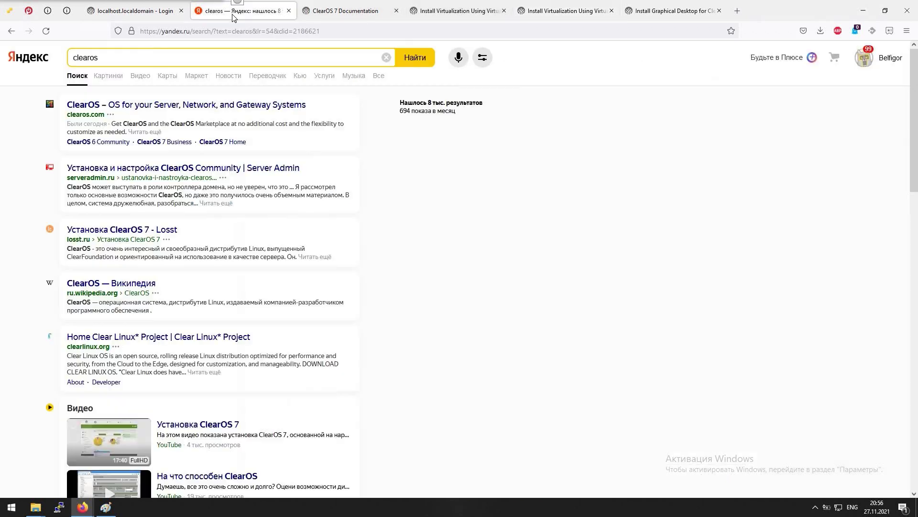
{"action": "left_click", "coordinate": [144, 55]}
{"action": "type", "text": "de"}
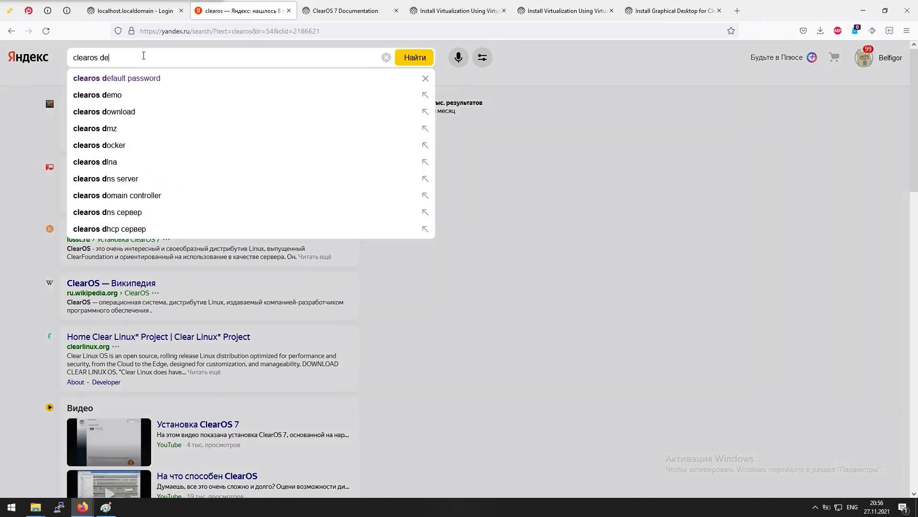
{"action": "type", "text": "fault login p"}
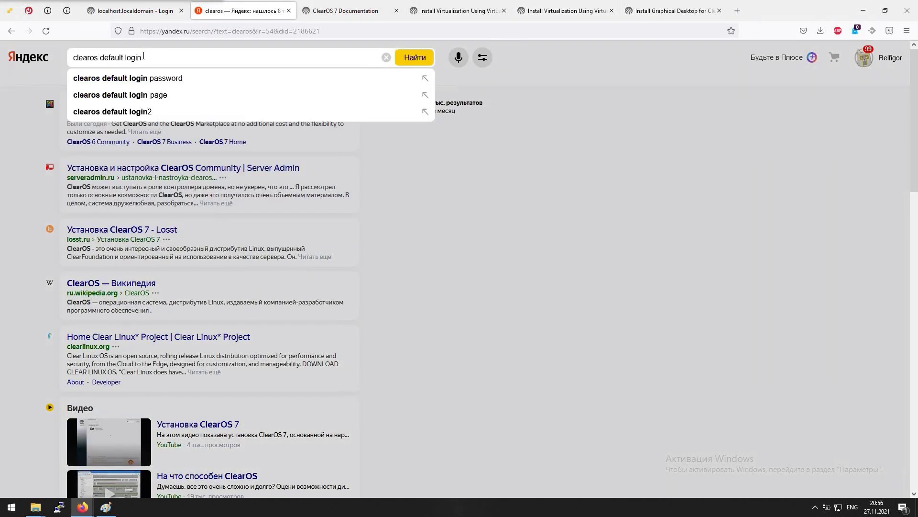
{"action": "key", "text": "Down"}
{"action": "key", "text": "Return"}
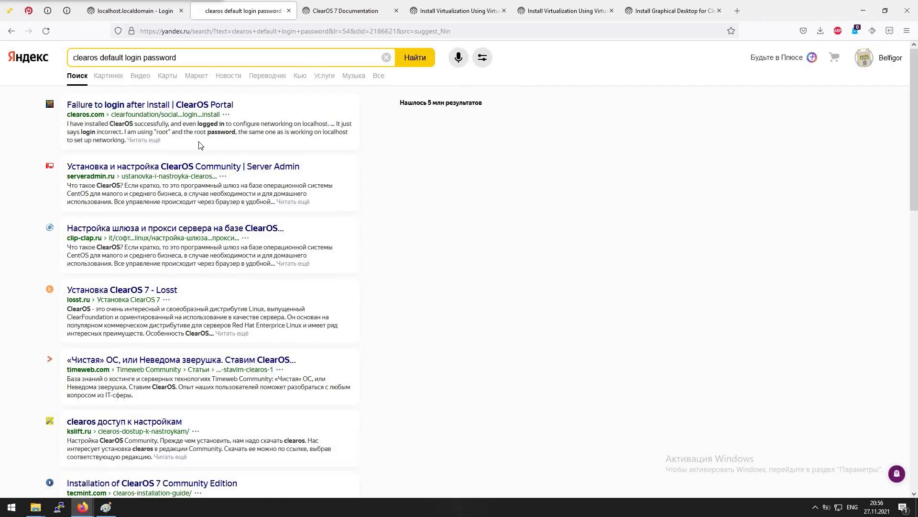
Read through the 'Failure to login after install' forum thread's replies, then return to the login page
{"action": "left_click", "coordinate": [174, 110]}
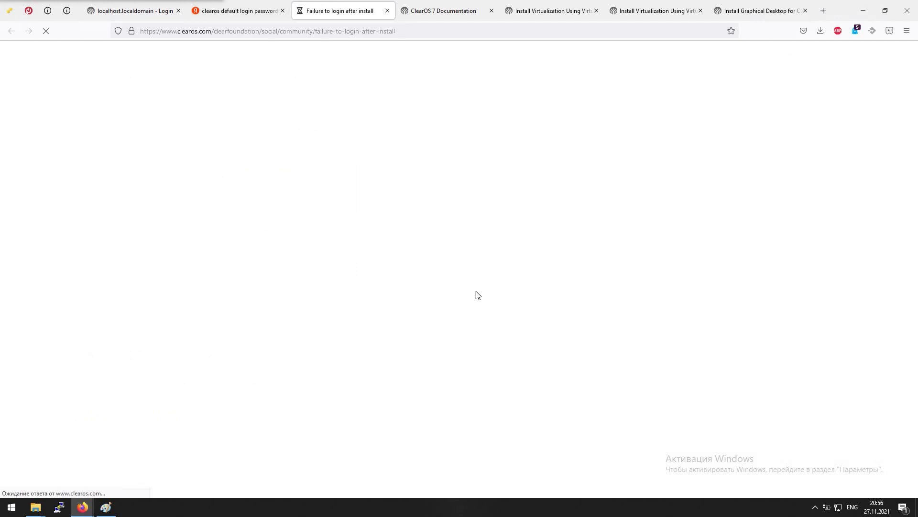
{"action": "scroll", "coordinate": [396, 282], "scroll_direction": "down", "scroll_amount": 2}
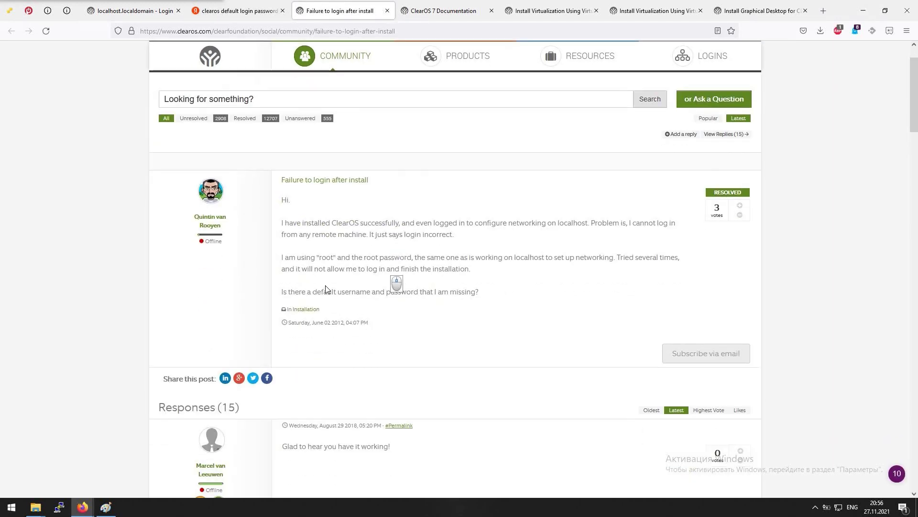
{"action": "scroll", "coordinate": [483, 268], "scroll_direction": "down", "scroll_amount": 3}
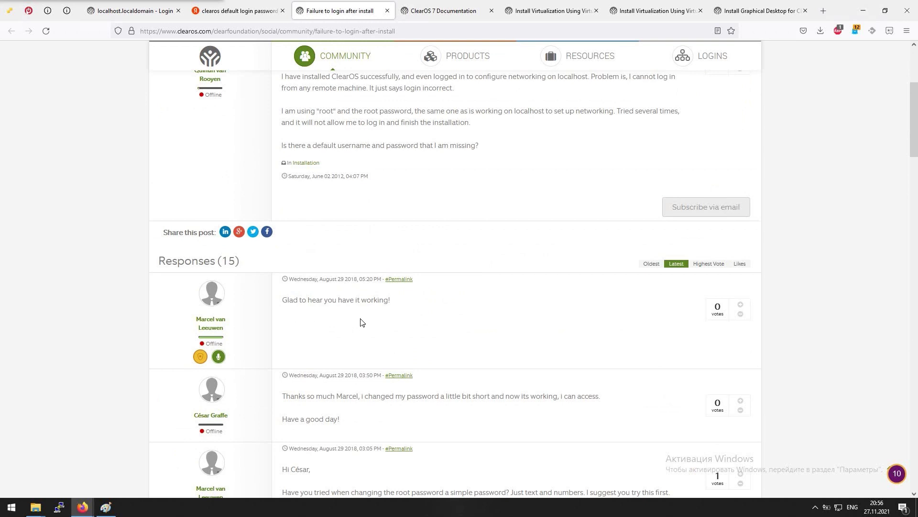
{"action": "scroll", "coordinate": [464, 232], "scroll_direction": "down", "scroll_amount": 4}
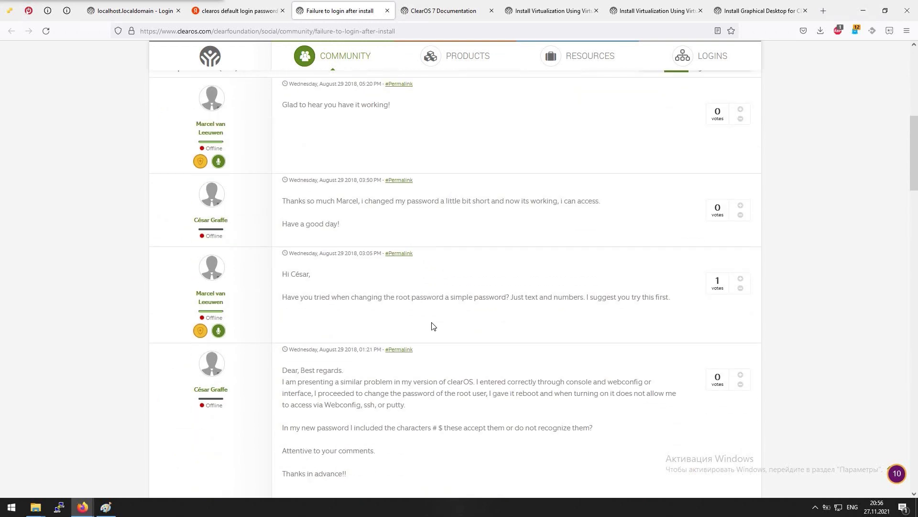
{"action": "scroll", "coordinate": [540, 315], "scroll_direction": "down", "scroll_amount": 3}
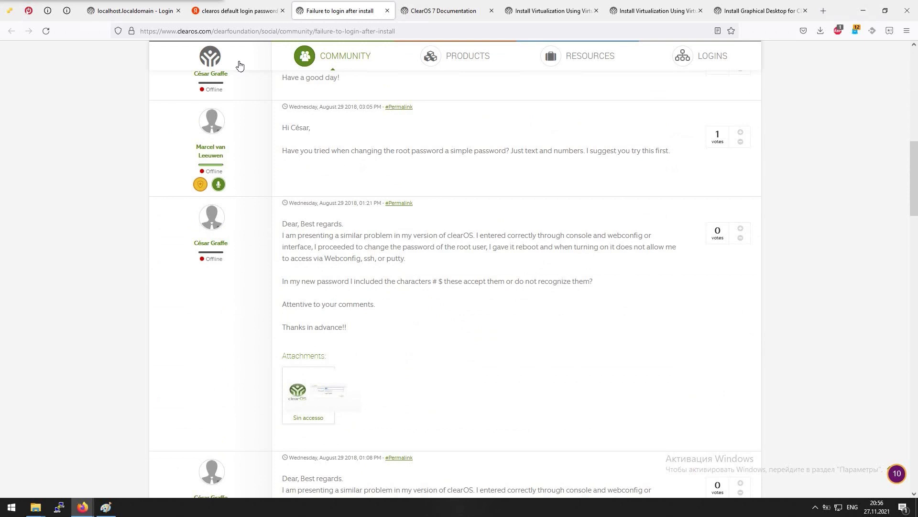
{"action": "left_click", "coordinate": [134, 11]}
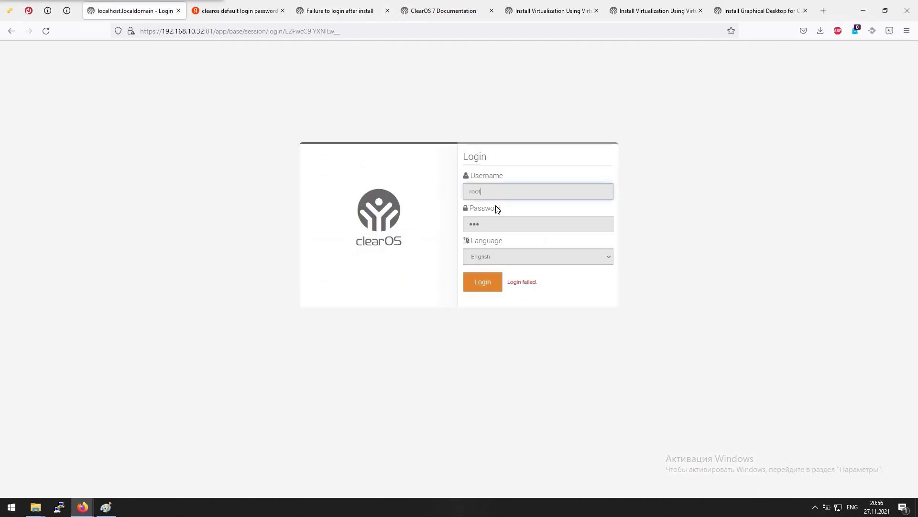
Log in to Webconfig as root and advance the Install Wizard past Getting Started
{"action": "key", "text": "Tab"}
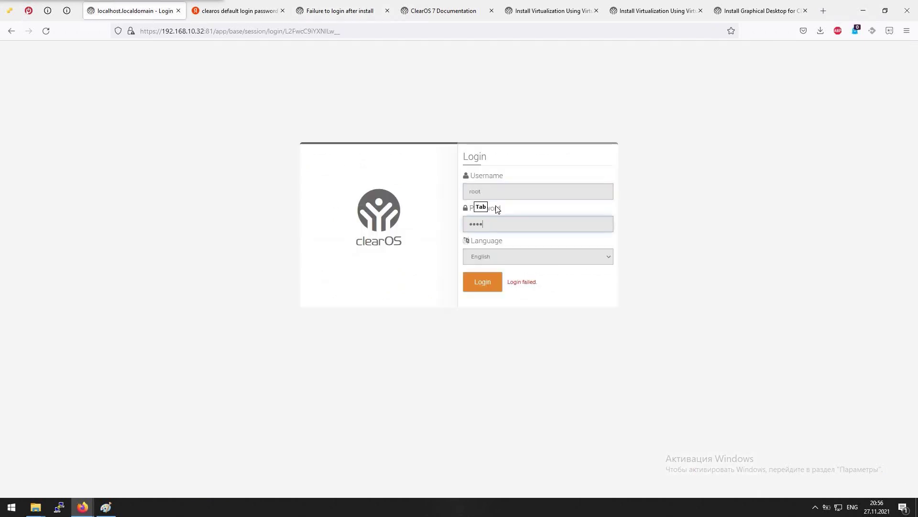
{"action": "key", "text": "Return"}
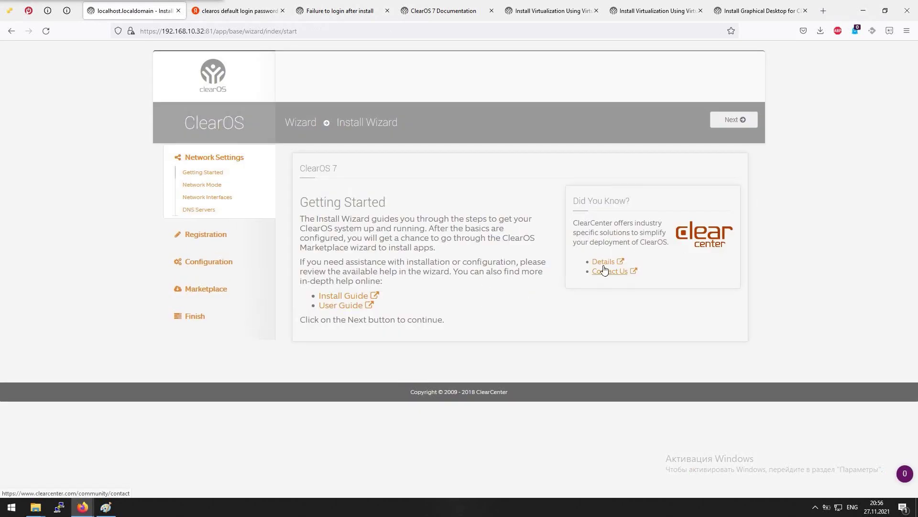
{"action": "left_click", "coordinate": [196, 172]}
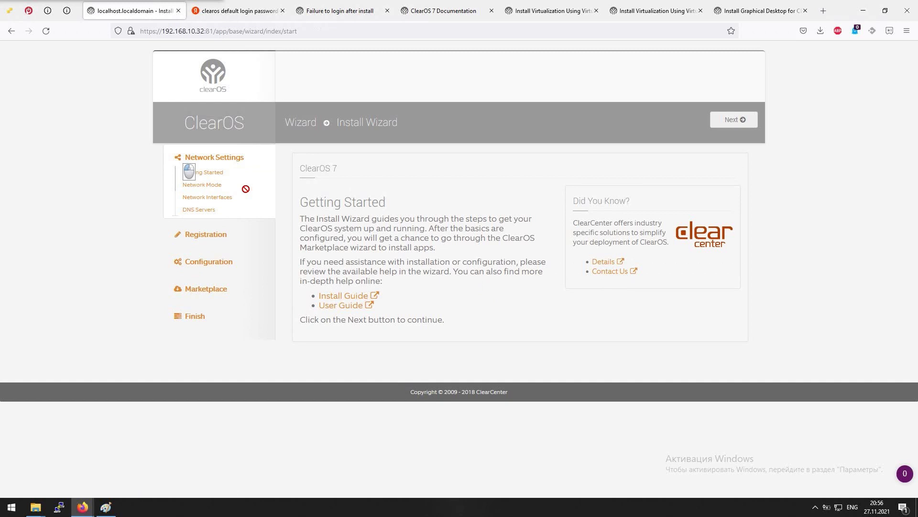
{"action": "left_click", "coordinate": [744, 121]}
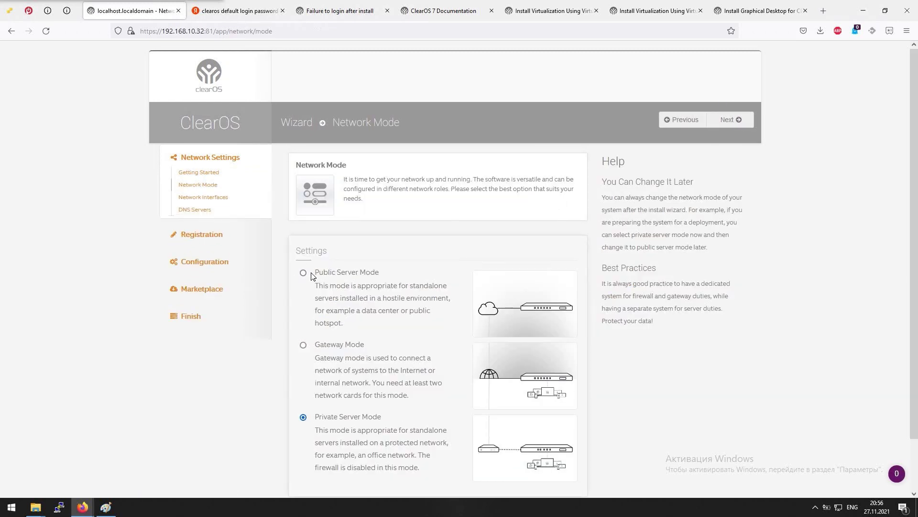
Select Gateway Mode as the network mode on the Network Mode step
{"action": "scroll", "coordinate": [311, 276], "scroll_direction": "down", "scroll_amount": 1}
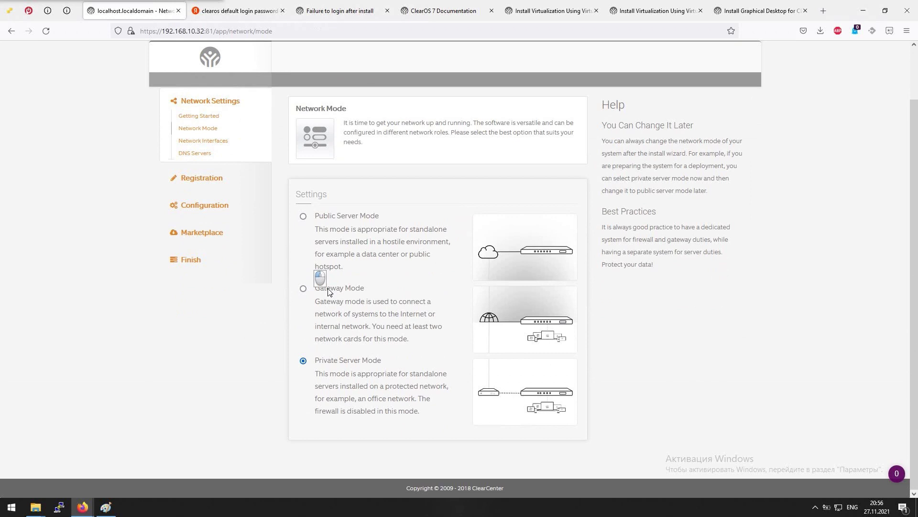
{"action": "left_click", "coordinate": [303, 288]}
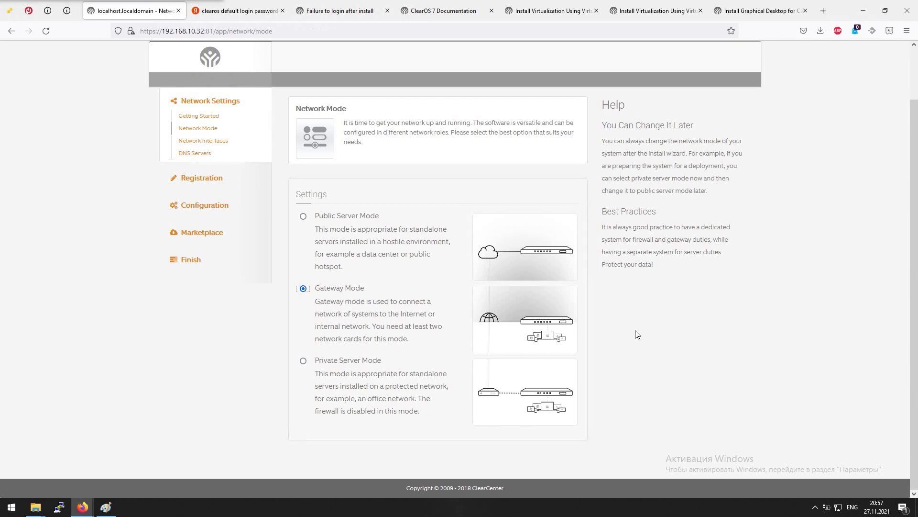
{"action": "scroll", "coordinate": [636, 324], "scroll_direction": "down", "scroll_amount": 2}
{"action": "scroll", "coordinate": [636, 323], "scroll_direction": "up", "scroll_amount": 2}
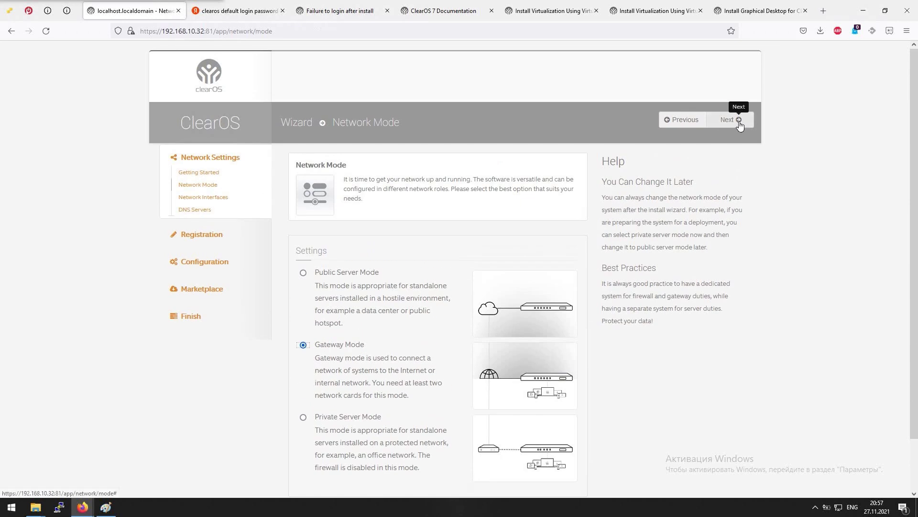
Give interface ens224 the hostname gw.cdek.lan, then continue to the DNS Servers step
{"action": "left_click", "coordinate": [738, 122]}
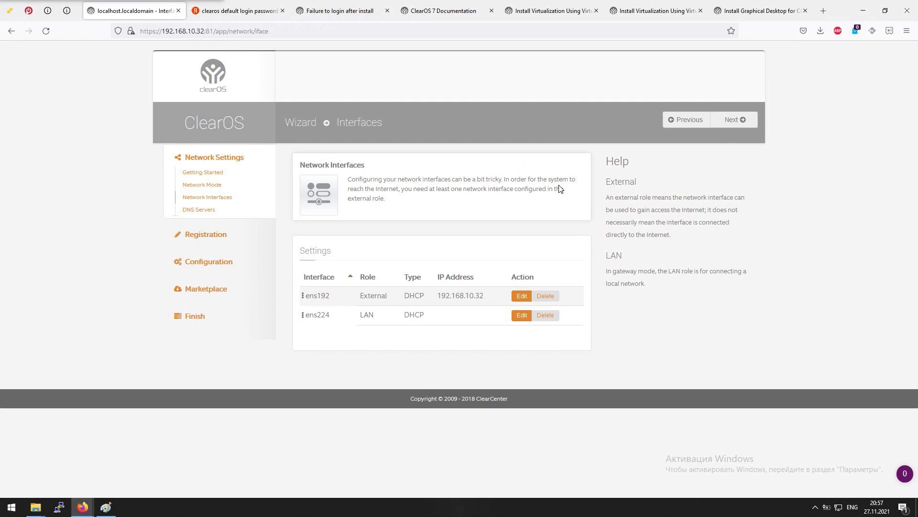
{"action": "left_click", "coordinate": [521, 319]}
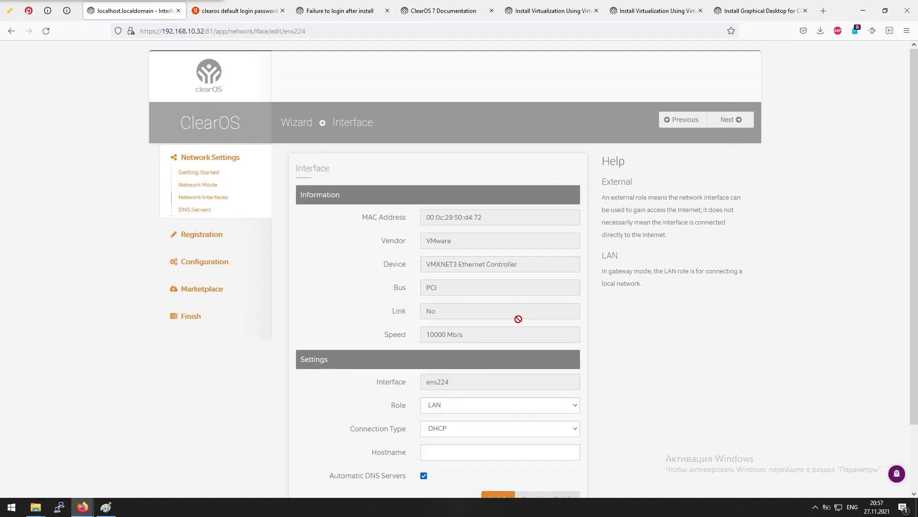
{"action": "scroll", "coordinate": [501, 348], "scroll_direction": "down", "scroll_amount": 3}
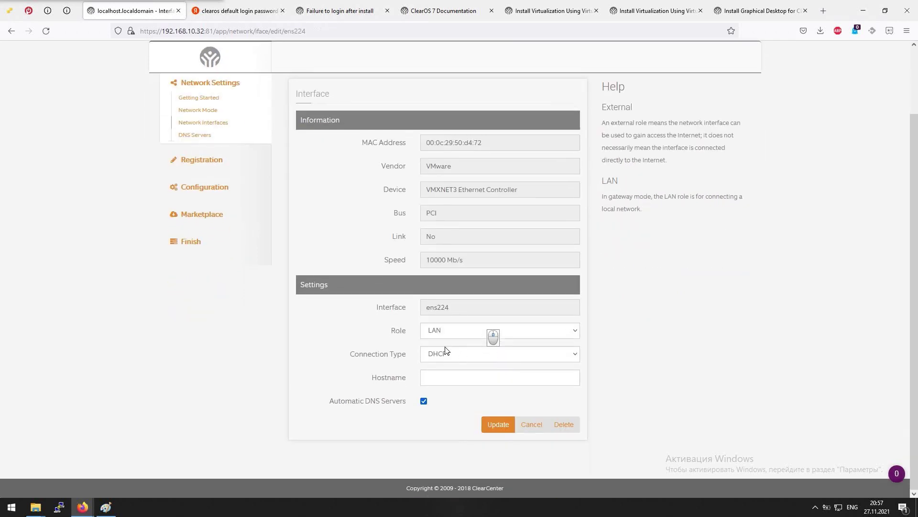
{"action": "left_click", "coordinate": [435, 378]}
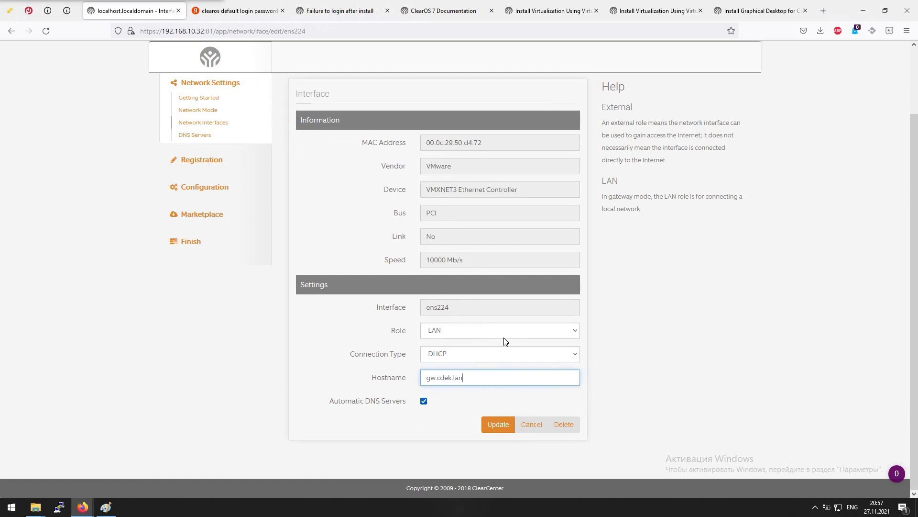
{"action": "left_click", "coordinate": [506, 425]}
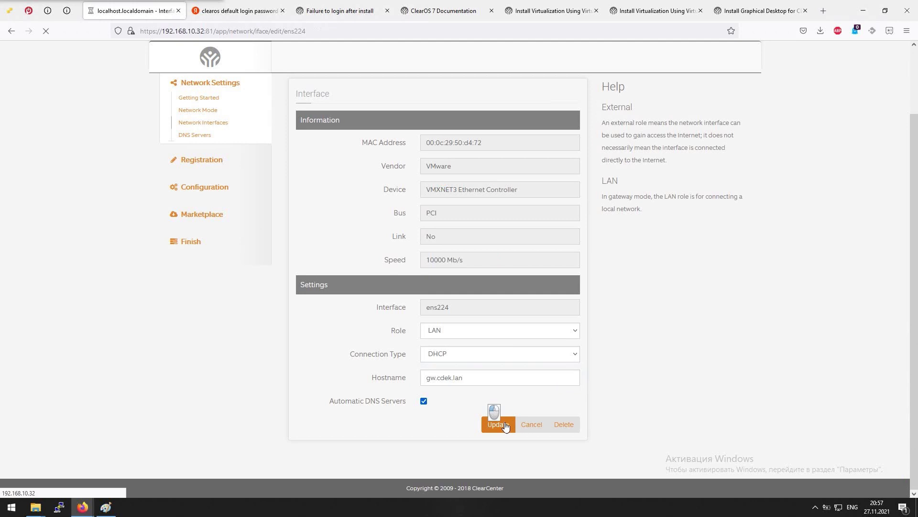
{"action": "left_click", "coordinate": [505, 427]}
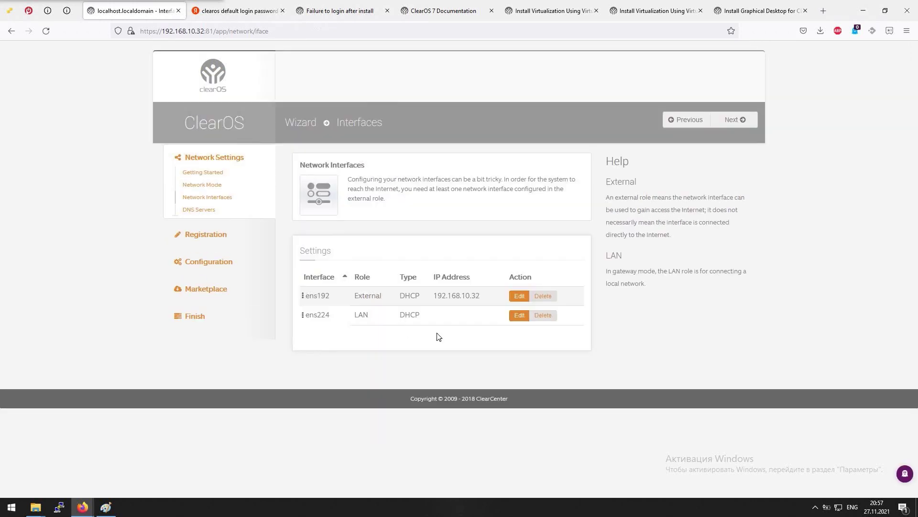
{"action": "left_click", "coordinate": [734, 120]}
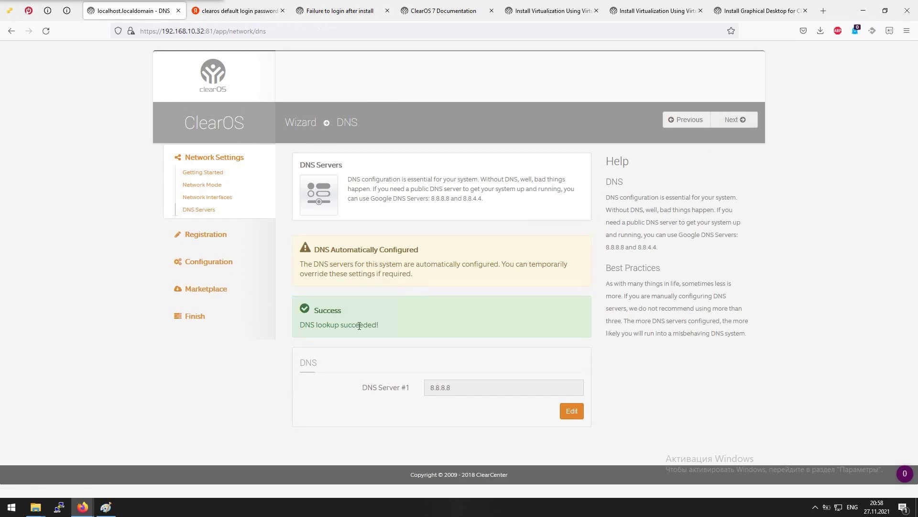
Pass the DNS step, choose Community Edition, and proceed to System Registration
{"action": "left_click", "coordinate": [736, 125]}
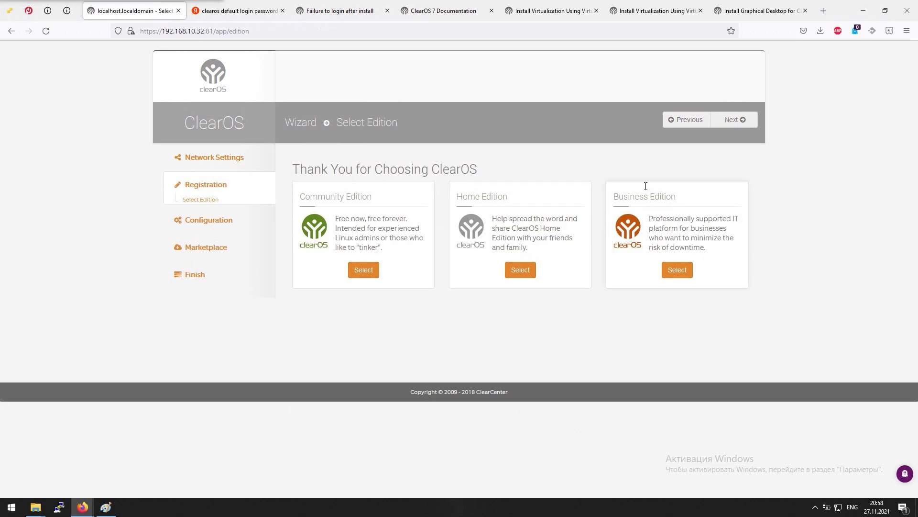
{"action": "left_click", "coordinate": [364, 269]}
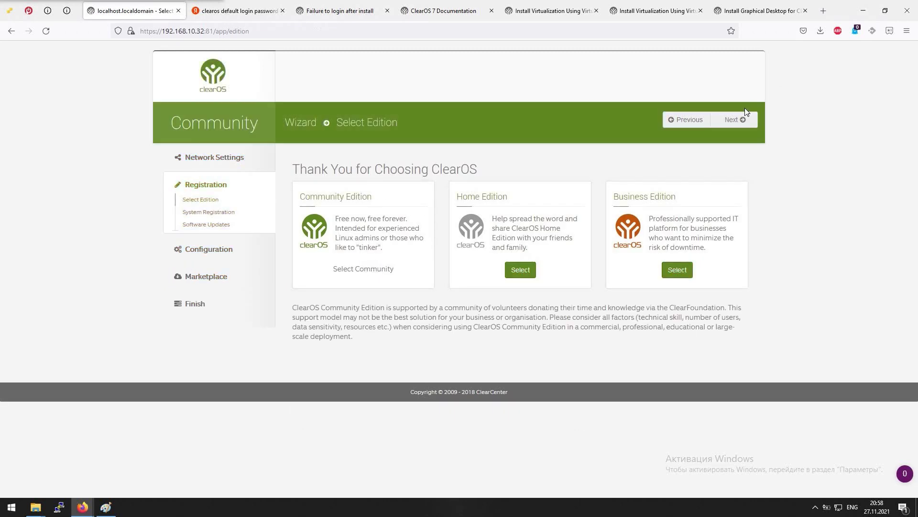
{"action": "left_click", "coordinate": [744, 121]}
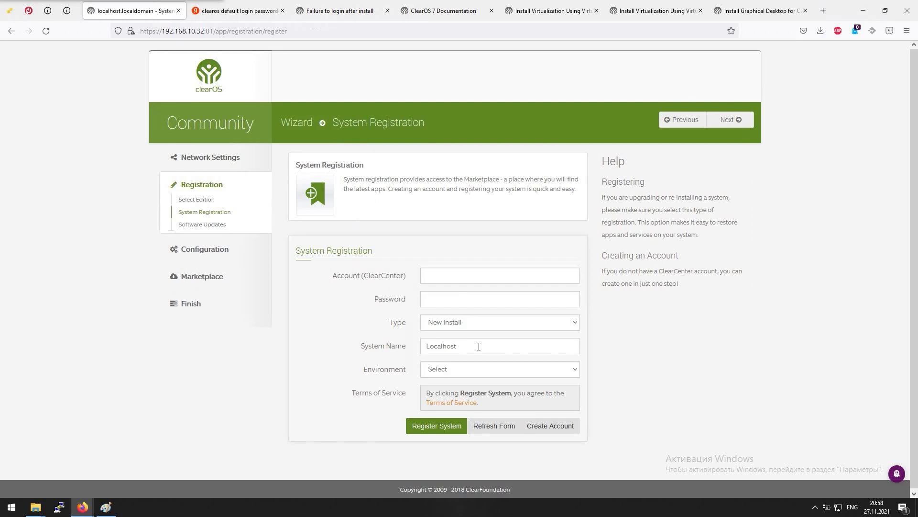
Enter the ClearCenter account name and its password in the registration form
{"action": "left_click", "coordinate": [471, 276]}
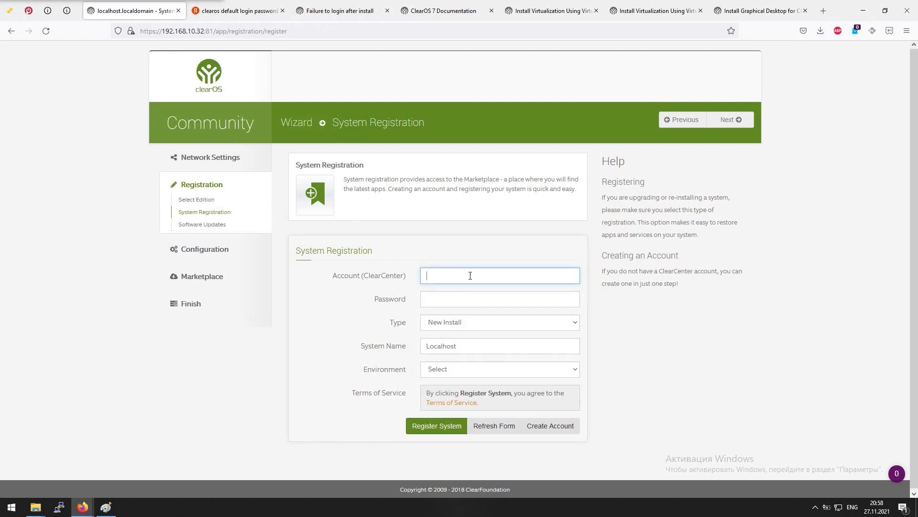
{"action": "left_click", "coordinate": [470, 275]}
{"action": "type", "text": "cdek"}
{"action": "key", "text": "Tab"}
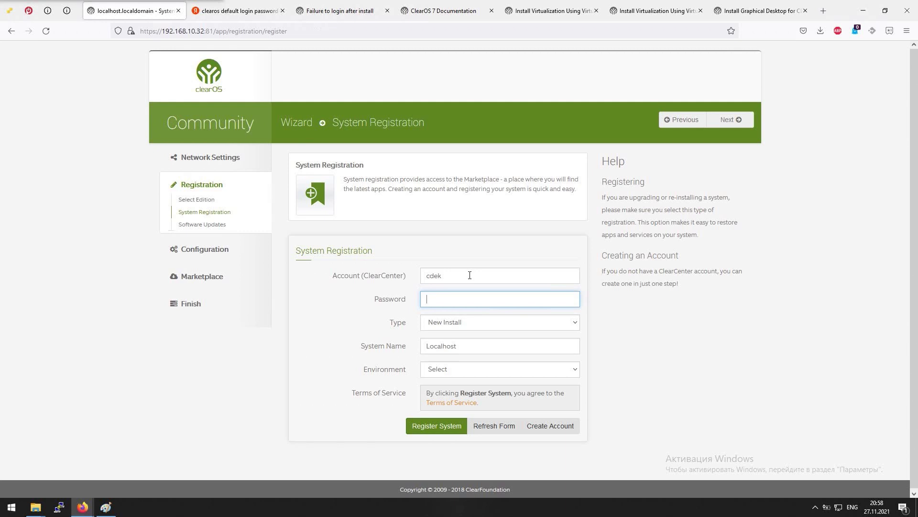
{"action": "type", "text": "•••••"}
Start a new ClearCenter account, entering username, password, password confirmation and e-mail address
{"action": "left_click", "coordinate": [550, 428]}
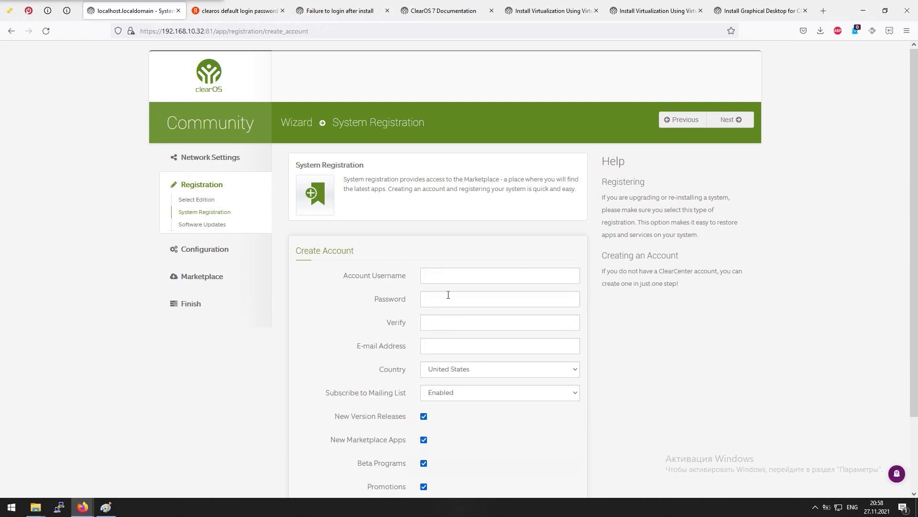
{"action": "left_click", "coordinate": [456, 281]}
{"action": "type", "text": "user"}
{"action": "key", "text": "Tab"}
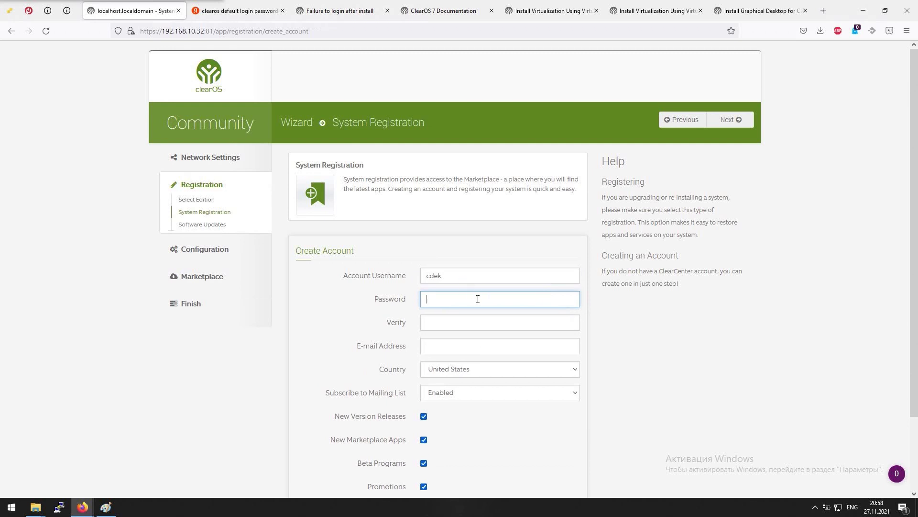
{"action": "type", "text": "•••••••"}
{"action": "key", "text": "Tab"}
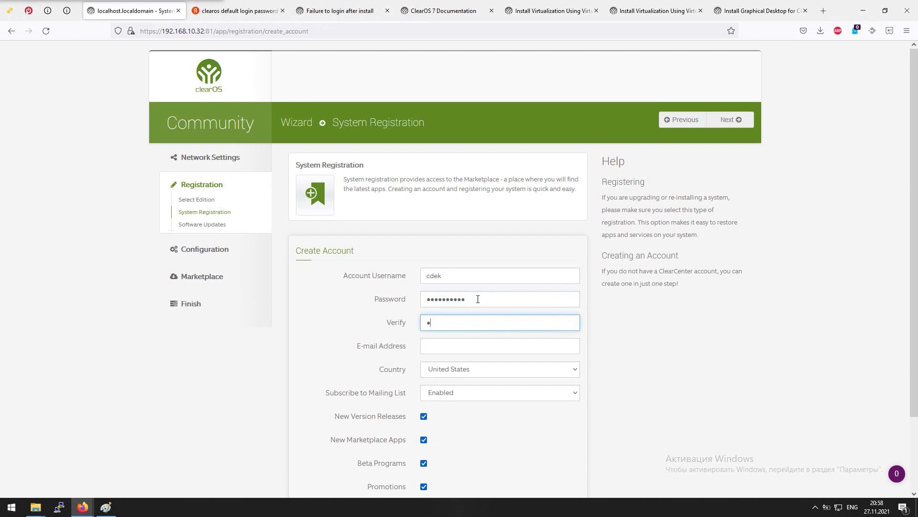
{"action": "type", "text": "••••••••"}
{"action": "key", "text": "Tab"}
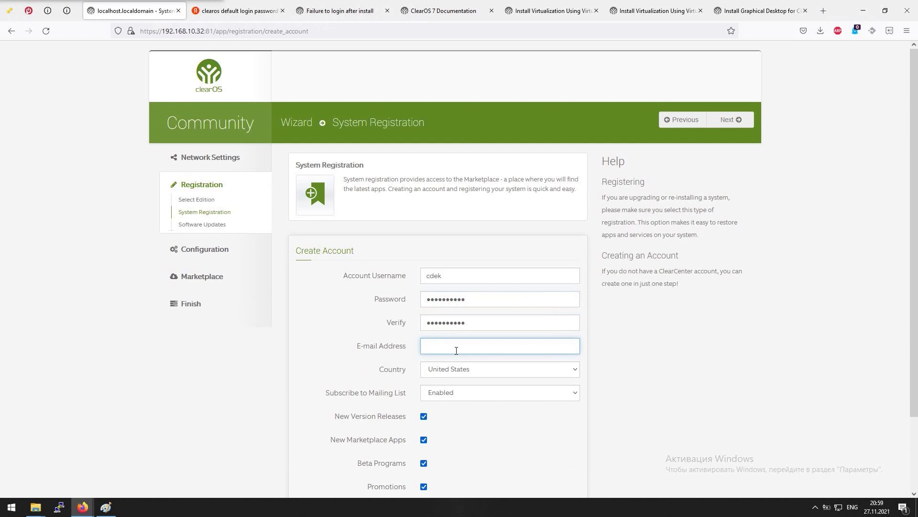
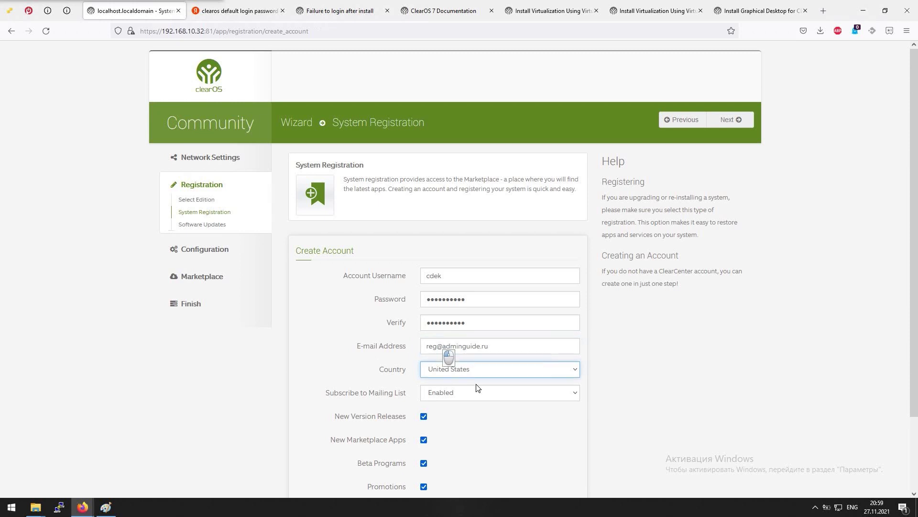
Set country to Russia and Mailing List to Disabled, then submit the new account
{"action": "left_click", "coordinate": [479, 372]}
{"action": "scroll", "coordinate": [497, 318], "scroll_direction": "down", "scroll_amount": 4}
{"action": "scroll", "coordinate": [497, 323], "scroll_direction": "up", "scroll_amount": 6}
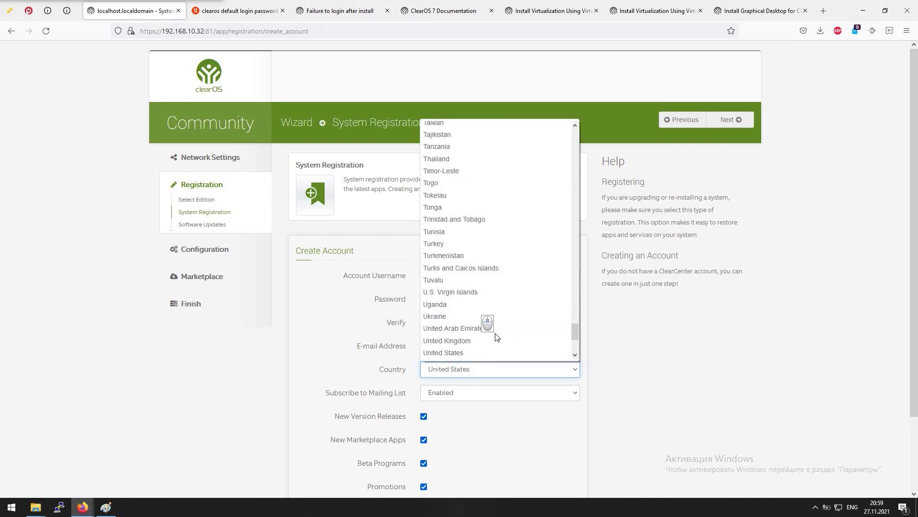
{"action": "scroll", "coordinate": [495, 320], "scroll_direction": "up", "scroll_amount": 8}
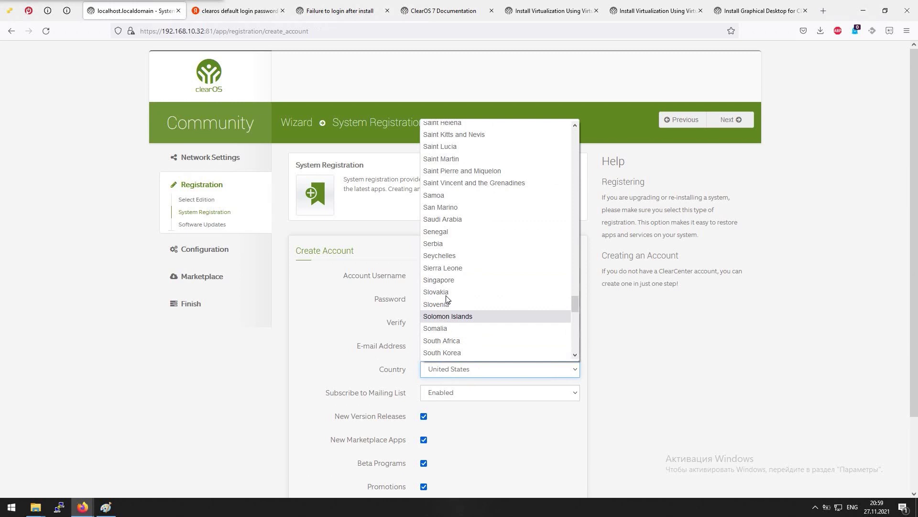
{"action": "scroll", "coordinate": [451, 191], "scroll_direction": "up", "scroll_amount": 8}
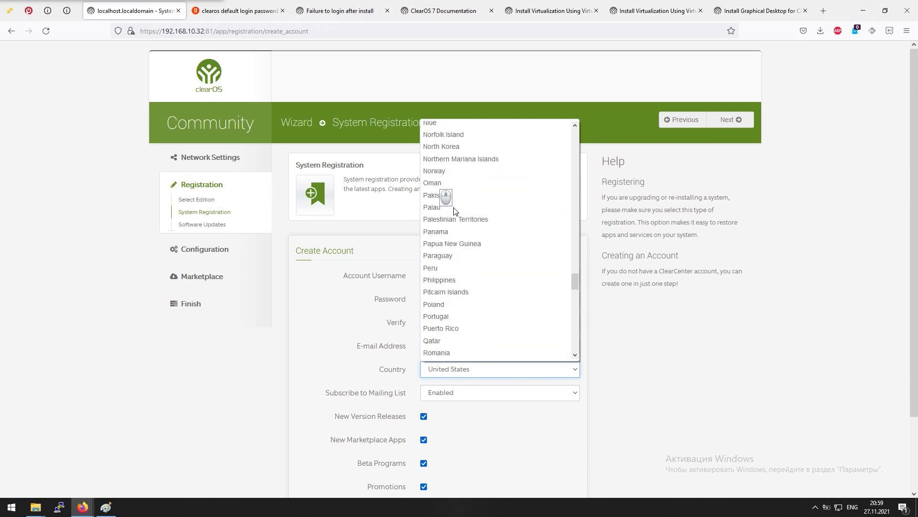
{"action": "scroll", "coordinate": [451, 338], "scroll_direction": "down", "scroll_amount": 2}
{"action": "left_click", "coordinate": [458, 298]}
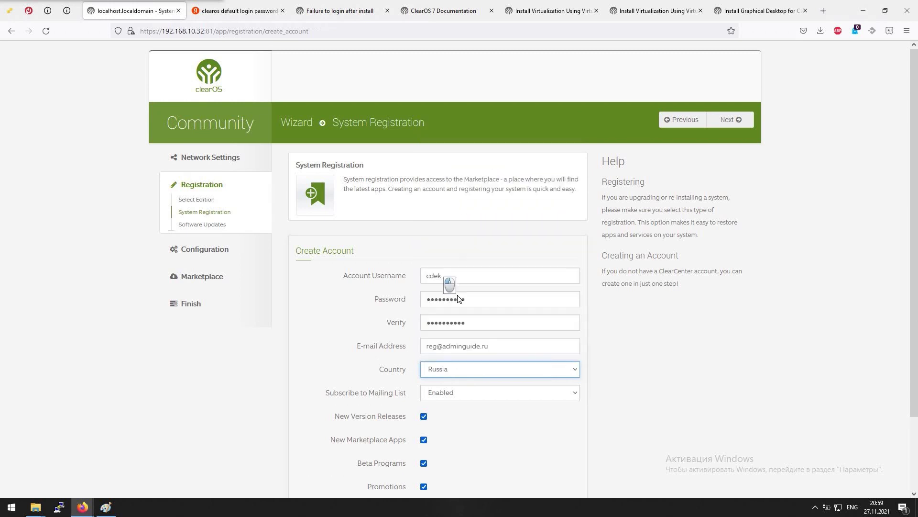
{"action": "left_click", "coordinate": [466, 395]}
{"action": "left_click", "coordinate": [448, 410]}
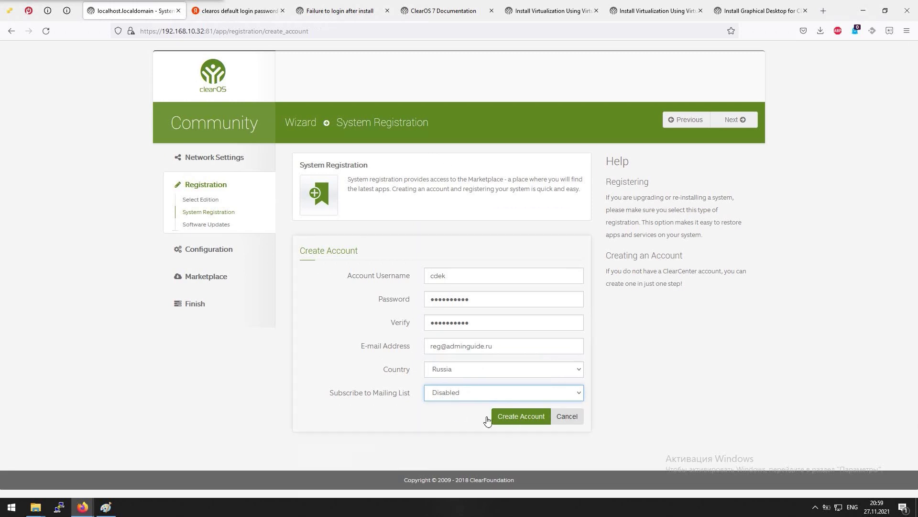
{"action": "left_click", "coordinate": [507, 419]}
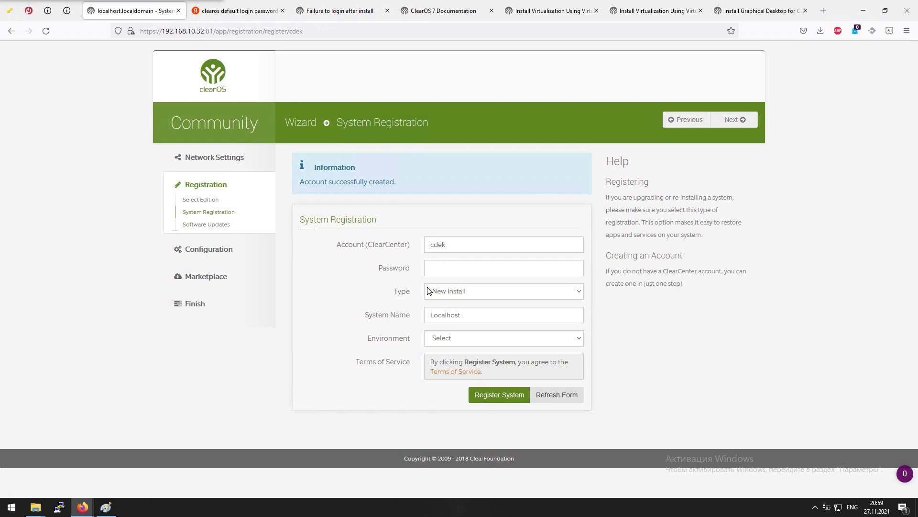
Enter the account password and register the system with environment Business (less than 10 employees)
{"action": "left_click", "coordinate": [457, 266]}
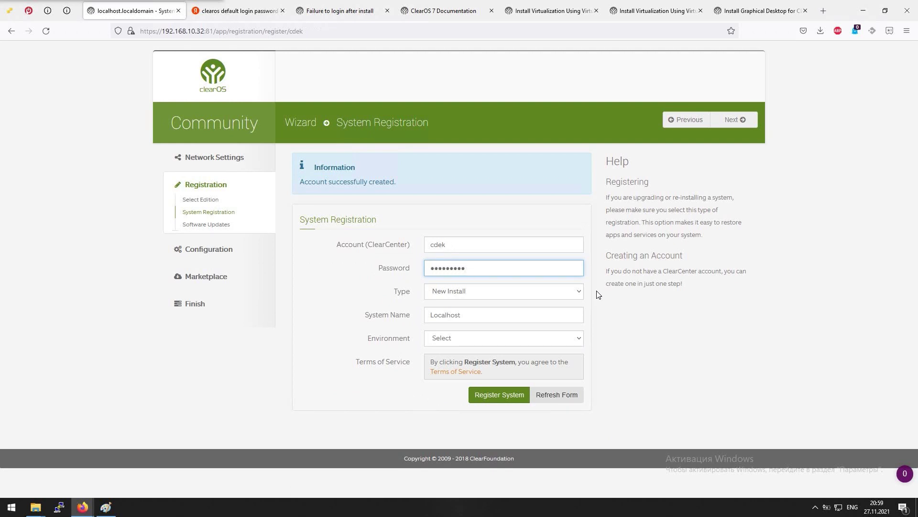
{"action": "left_click", "coordinate": [519, 399]}
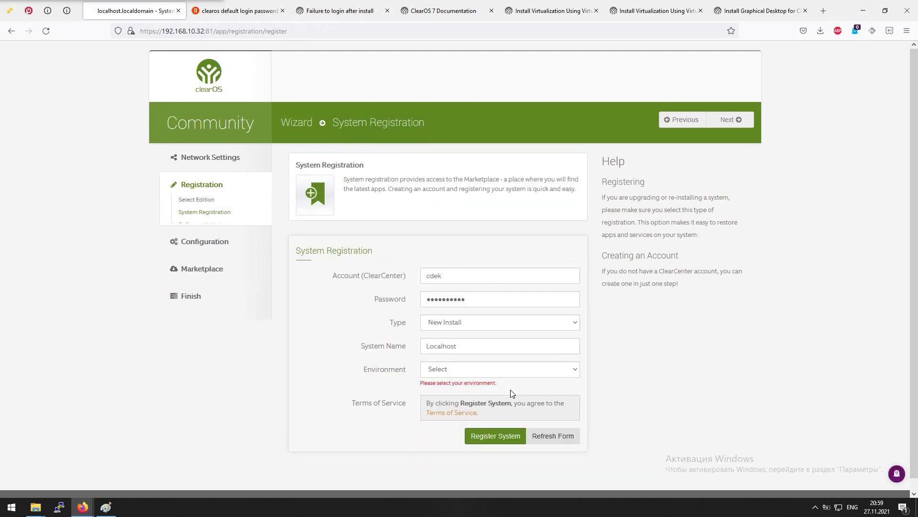
{"action": "left_click", "coordinate": [501, 368]}
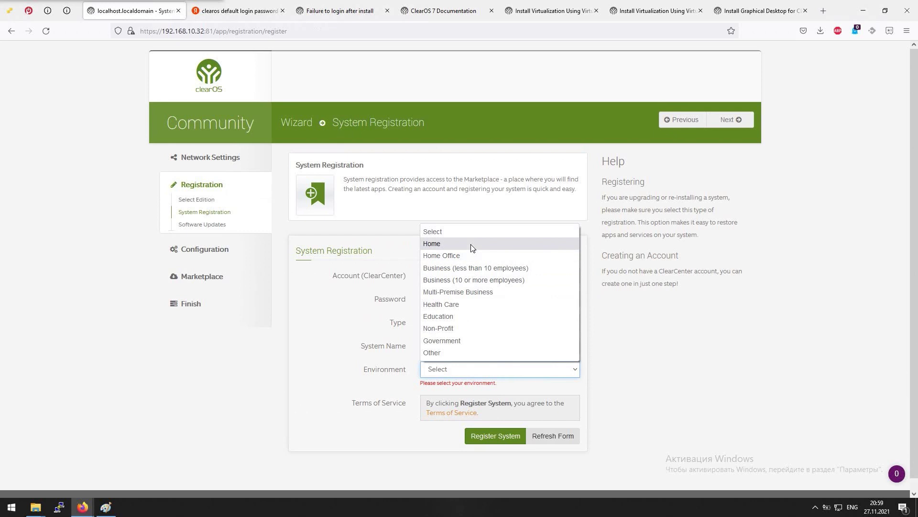
{"action": "left_click", "coordinate": [473, 269]}
{"action": "left_click", "coordinate": [494, 439]}
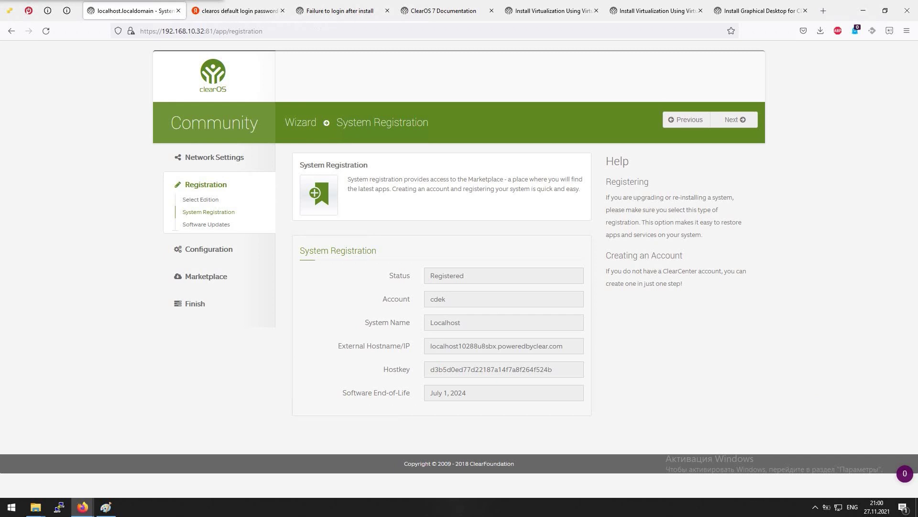
{"action": "key", "text": "Print"}
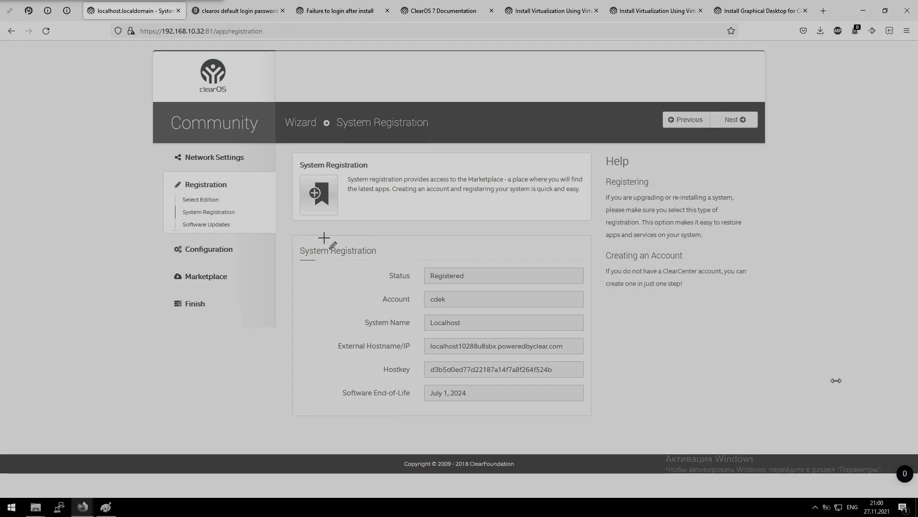
{"action": "left_click_drag", "start_coordinate": [281, 226], "coordinate": [591, 413]}
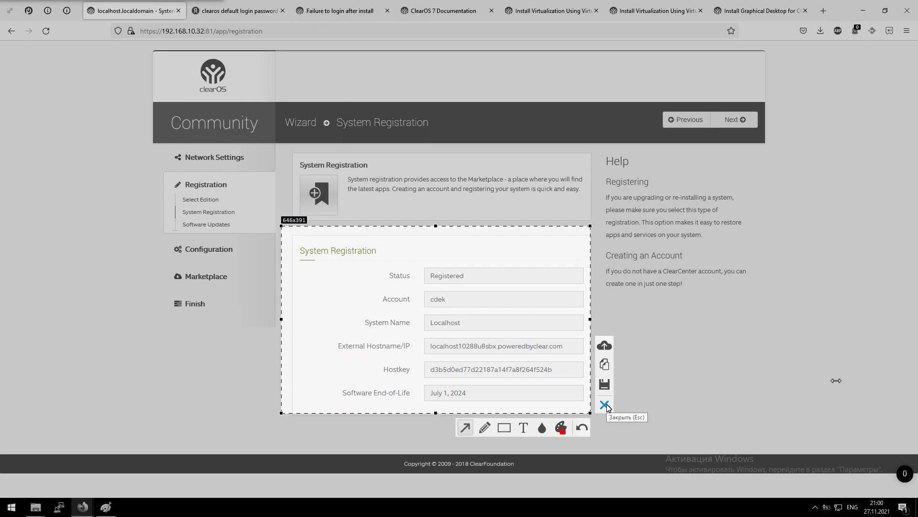
{"action": "left_click", "coordinate": [608, 408]}
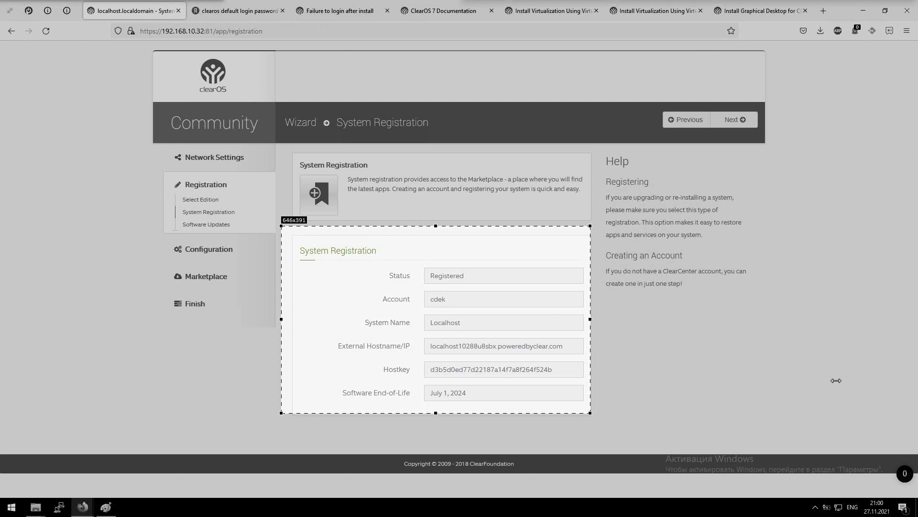
{"action": "key", "text": "Escape"}
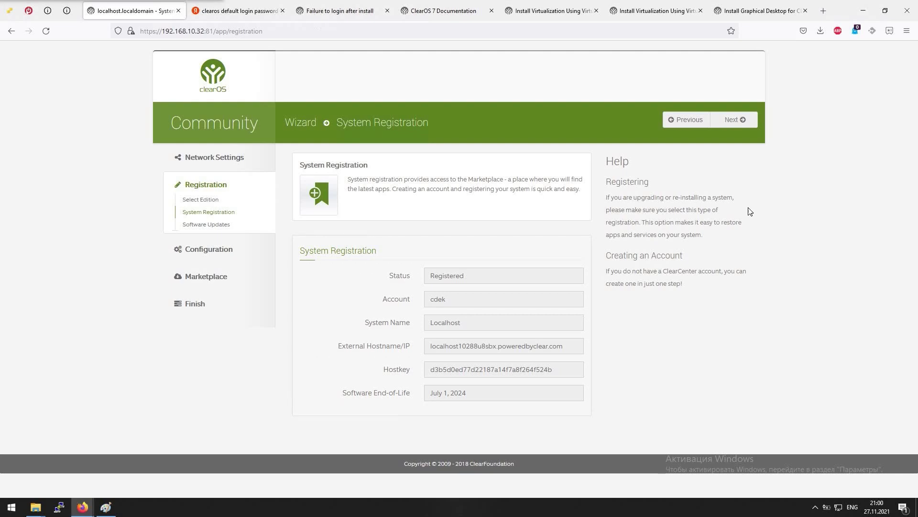
{"action": "left_click", "coordinate": [733, 120]}
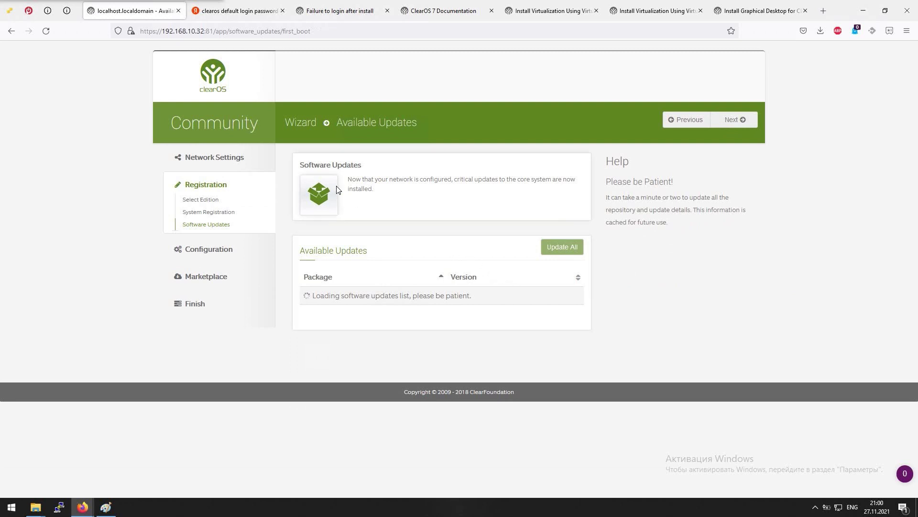
Try advancing past Software Updates and dismiss the updates-still-loading error with OK
{"action": "left_click", "coordinate": [727, 120]}
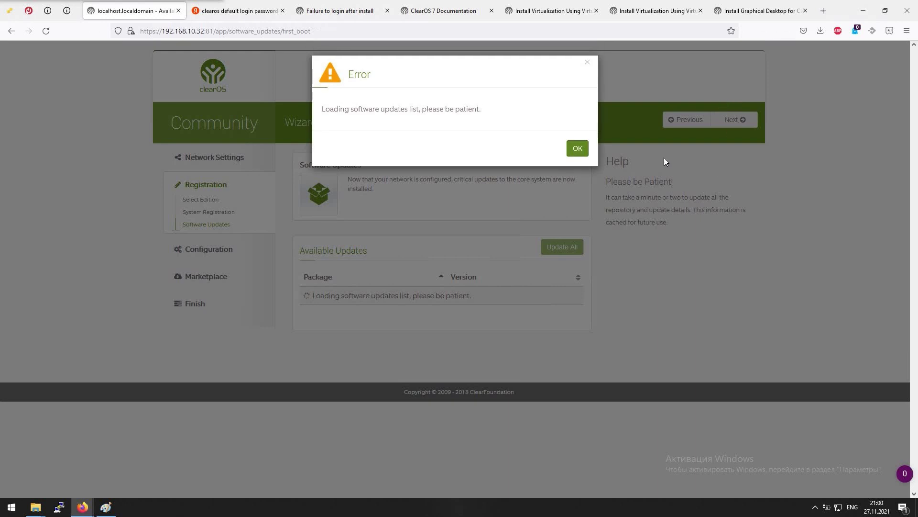
{"action": "left_click", "coordinate": [572, 149]}
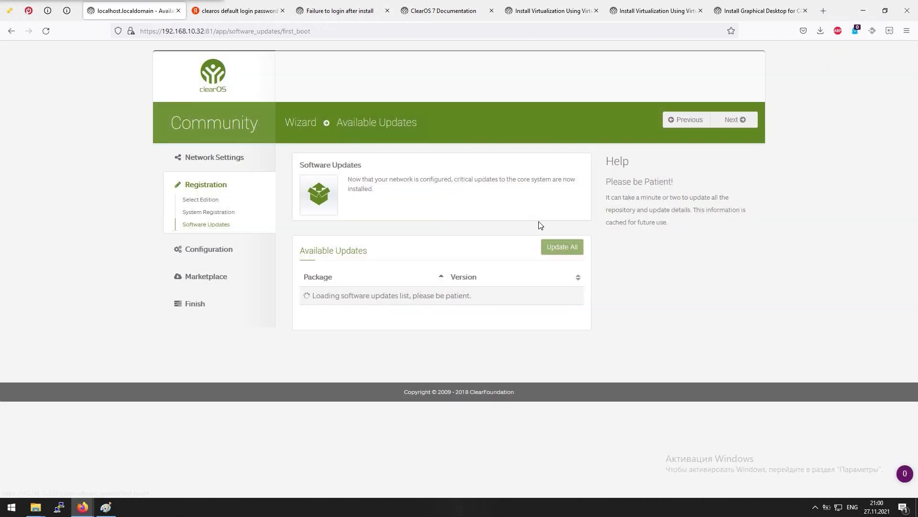
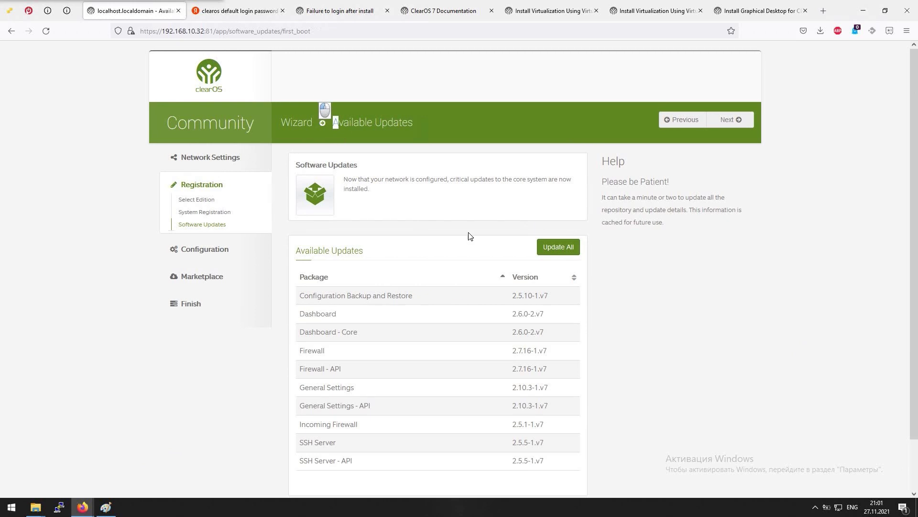
Try to continue past Available Updates and acknowledge the 'update your system software' error
{"action": "scroll", "coordinate": [636, 322], "scroll_direction": "down", "scroll_amount": 2}
{"action": "scroll", "coordinate": [724, 76], "scroll_direction": "up", "scroll_amount": 2}
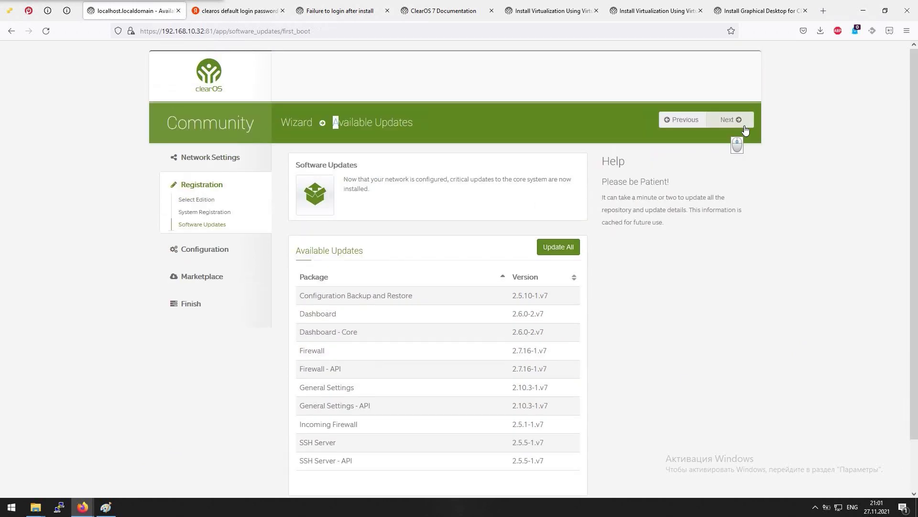
{"action": "left_click", "coordinate": [743, 122]}
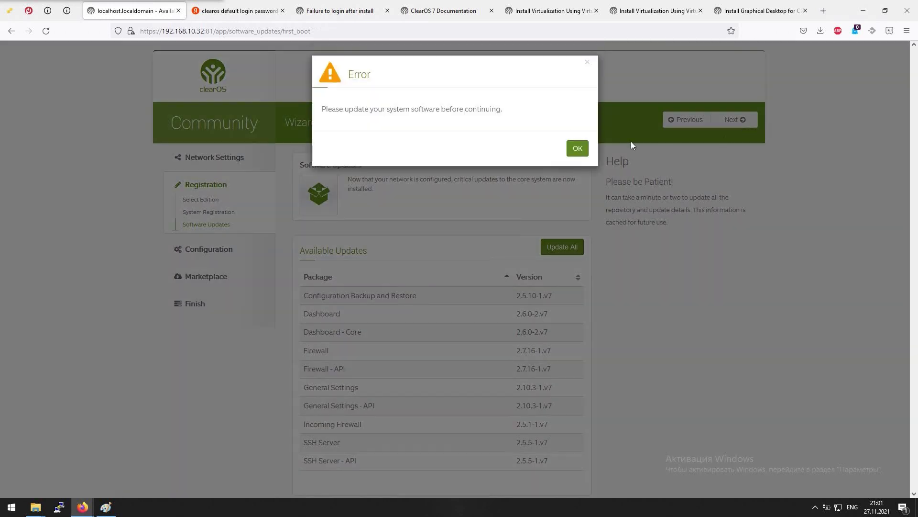
{"action": "left_click", "coordinate": [580, 149]}
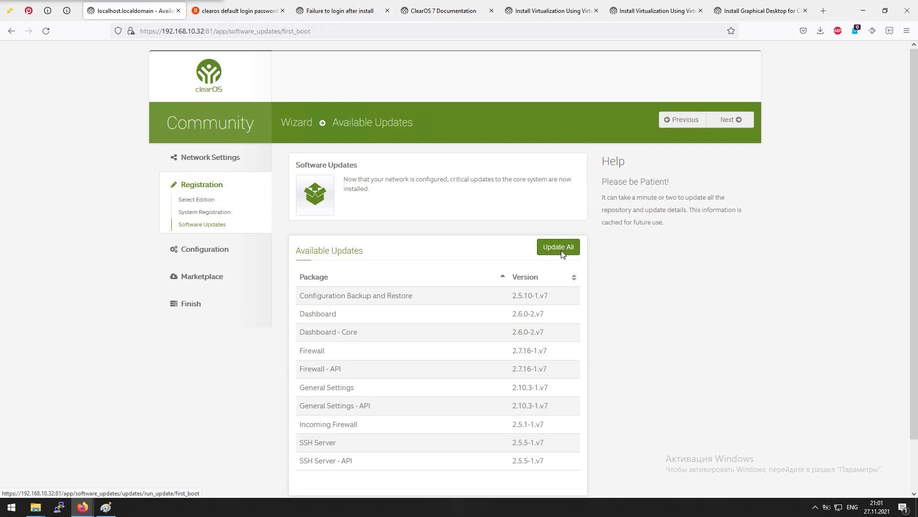
Start installing all ten listed core updates, including Firewall 2.7.16-1.v7, with Update All
{"action": "left_click", "coordinate": [562, 254]}
{"action": "left_click", "coordinate": [563, 253]}
{"action": "left_click", "coordinate": [665, 259]}
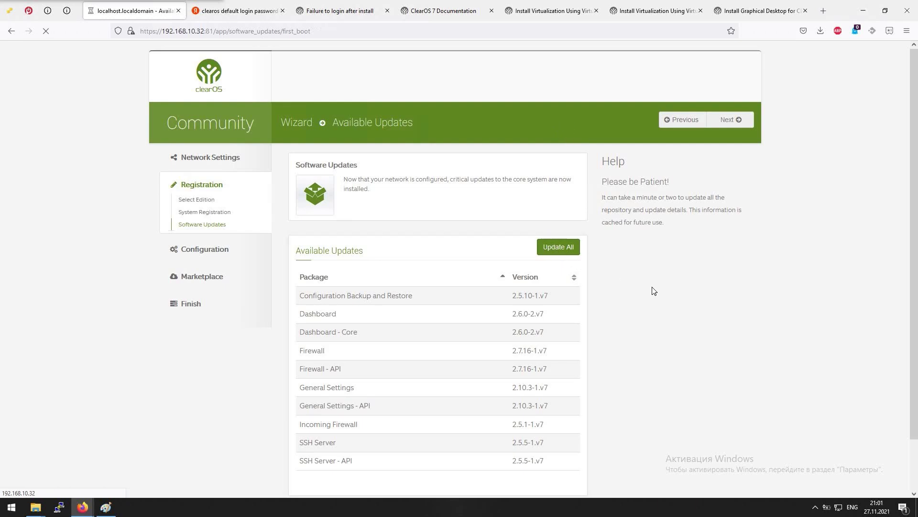
{"action": "scroll", "coordinate": [654, 290], "scroll_direction": "down", "scroll_amount": 2}
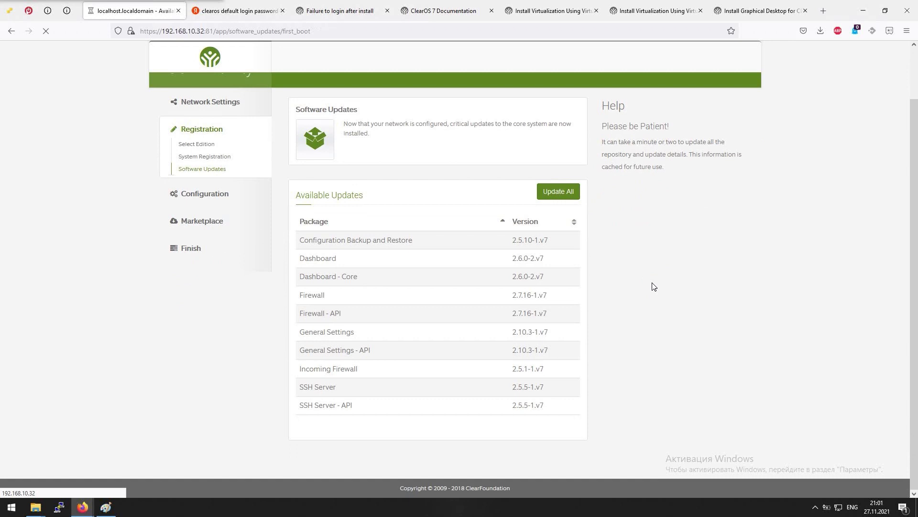
{"action": "scroll", "coordinate": [654, 286], "scroll_direction": "up", "scroll_amount": 2}
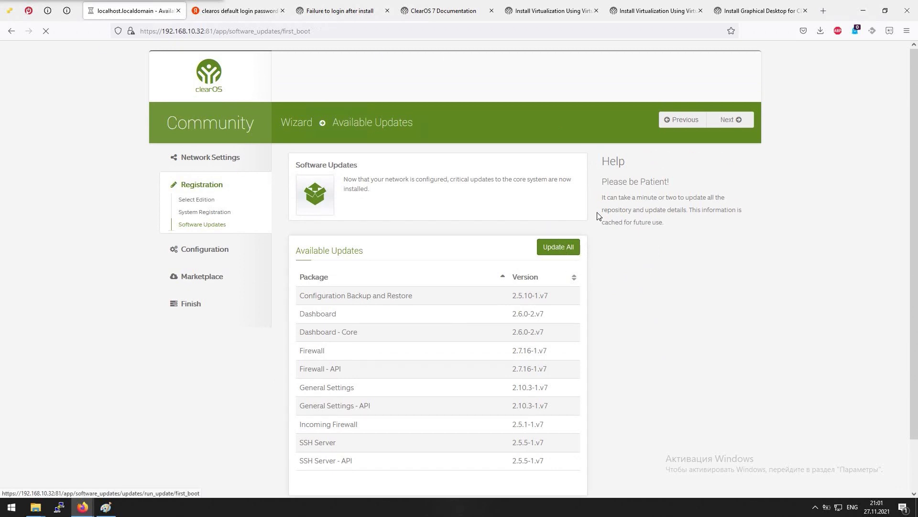
{"action": "left_click", "coordinate": [745, 119]}
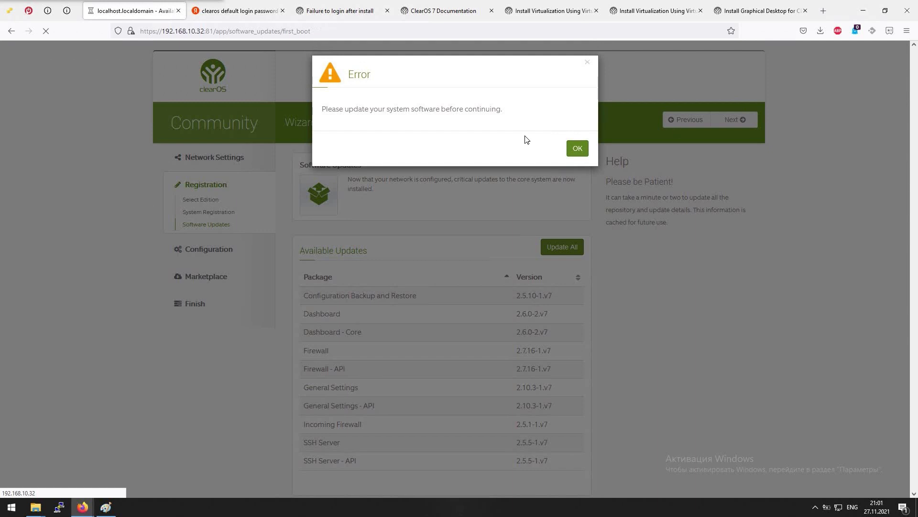
{"action": "left_click", "coordinate": [577, 148]}
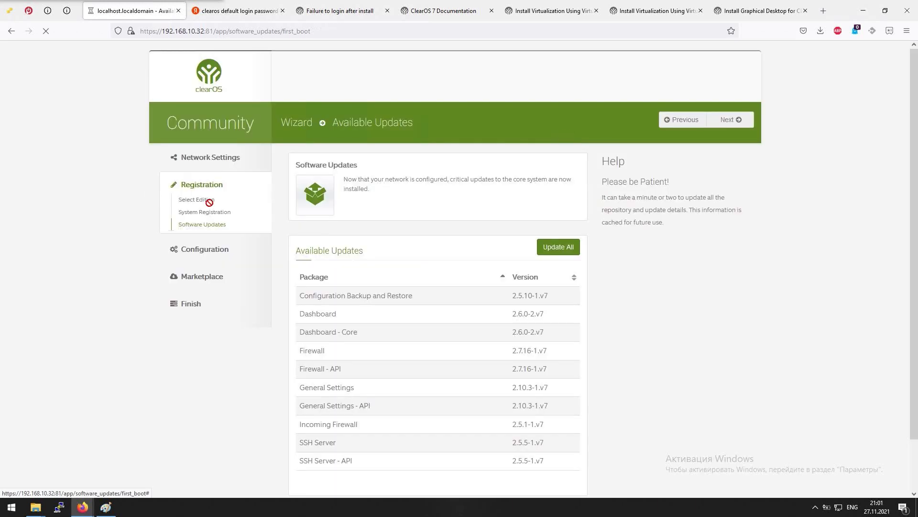
{"action": "left_click", "coordinate": [203, 225]}
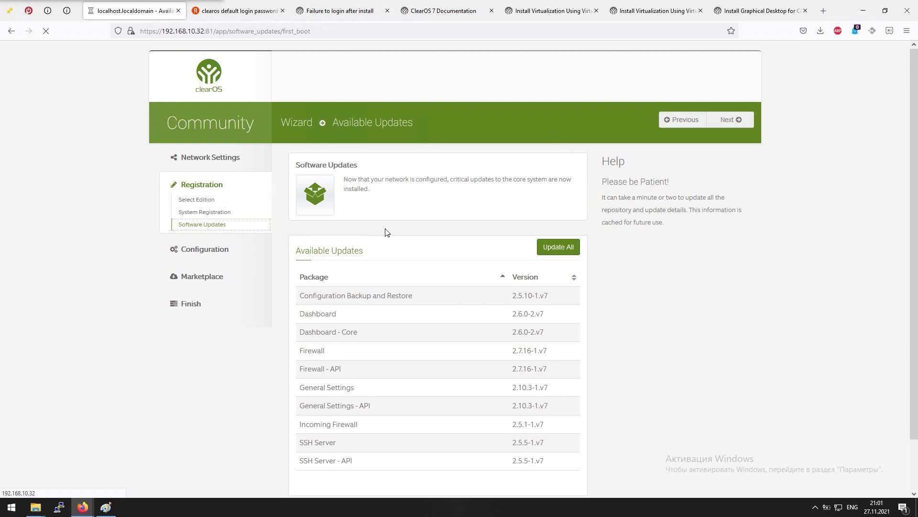
{"action": "left_click", "coordinate": [11, 10]}
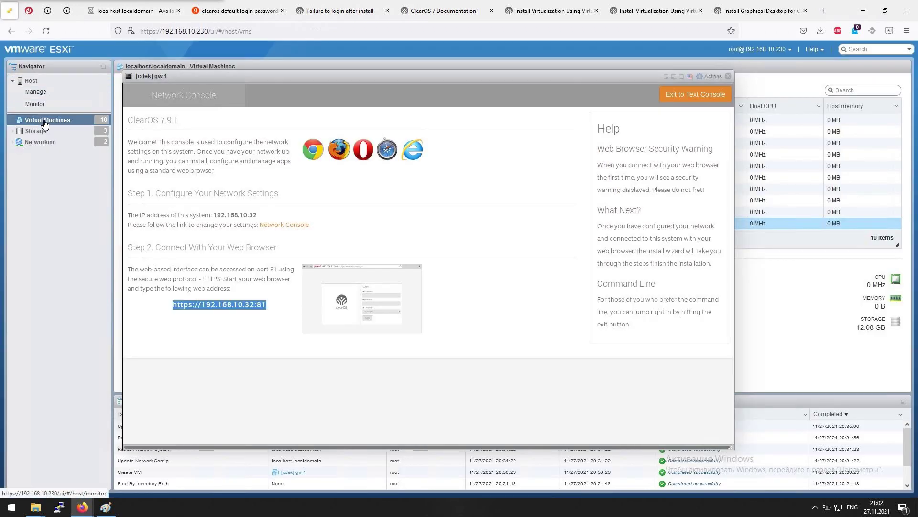
{"action": "left_click", "coordinate": [728, 76]}
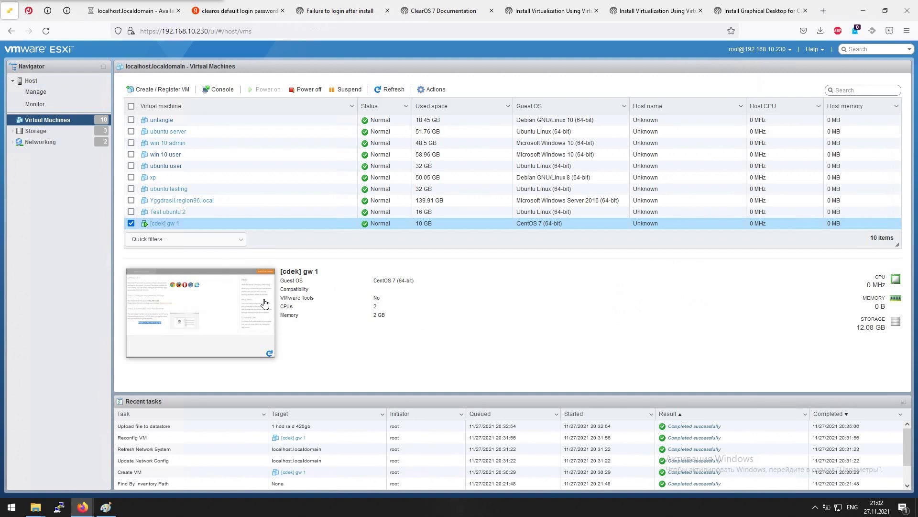
{"action": "left_click", "coordinate": [165, 224]}
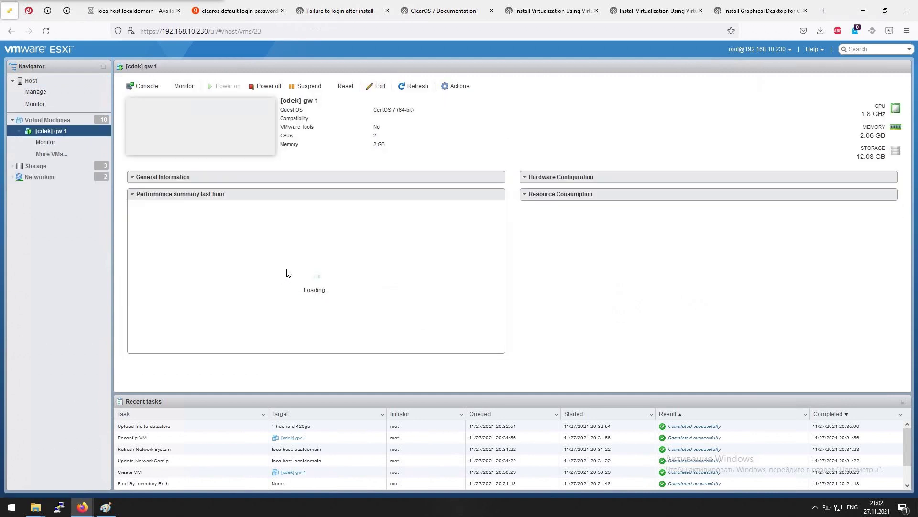
{"action": "left_click", "coordinate": [184, 87]}
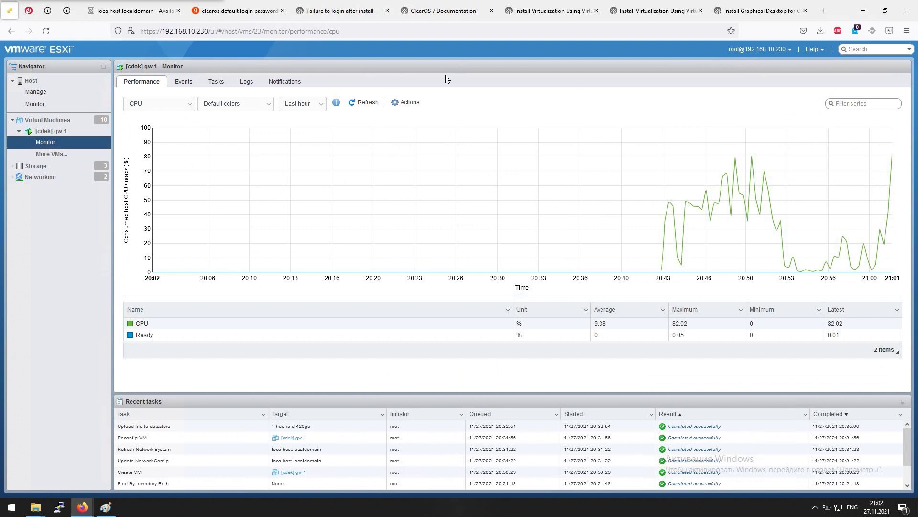
{"action": "left_click", "coordinate": [359, 104]}
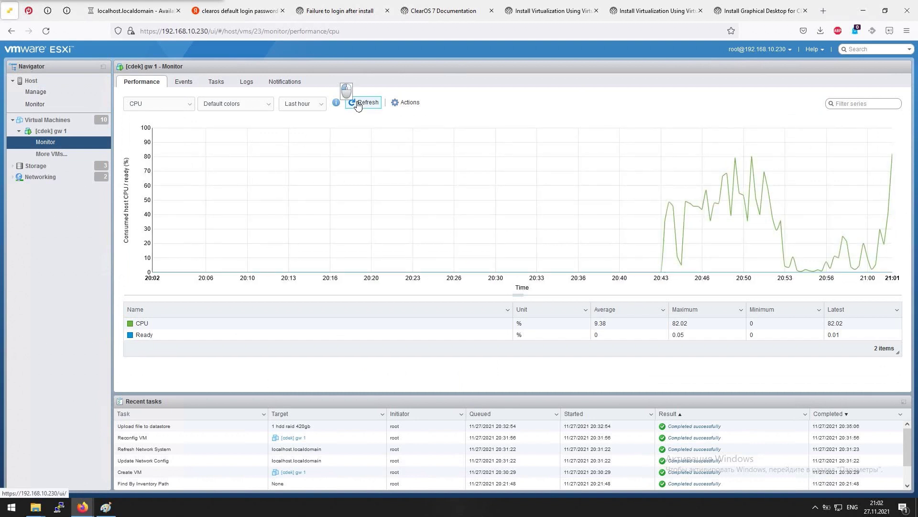
{"action": "left_click", "coordinate": [123, 11]}
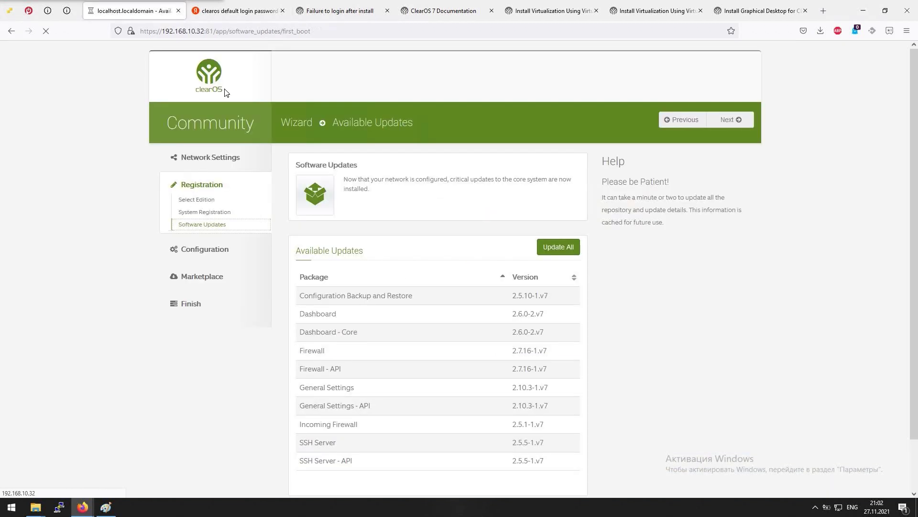